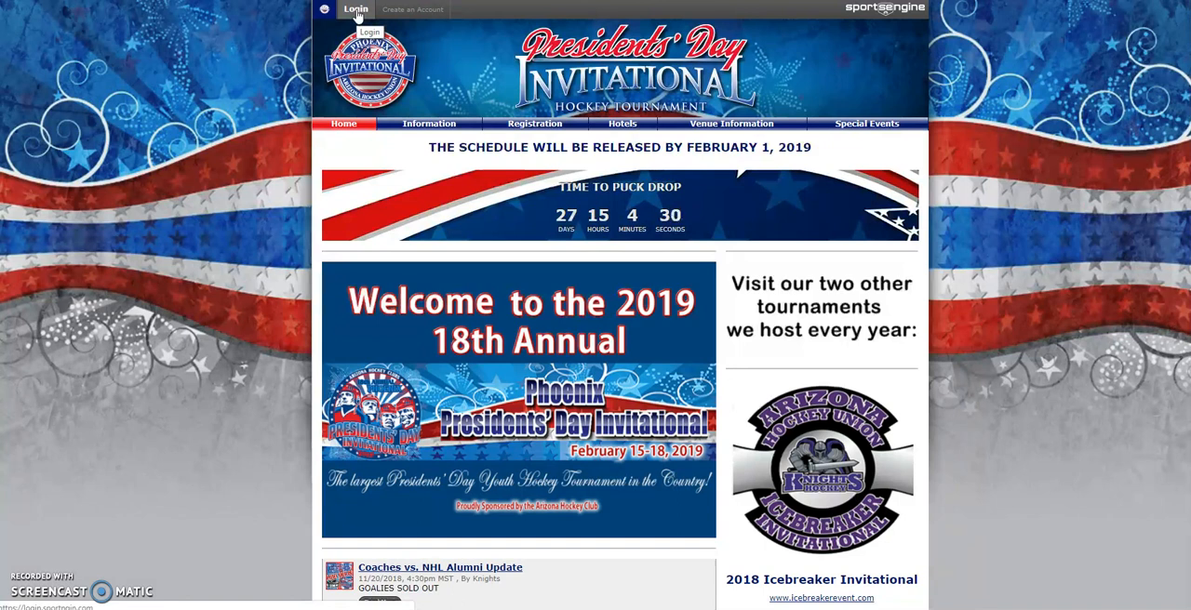
- Log in to the tournament website with the prefilled account e-mail and password
left_click(356, 10)
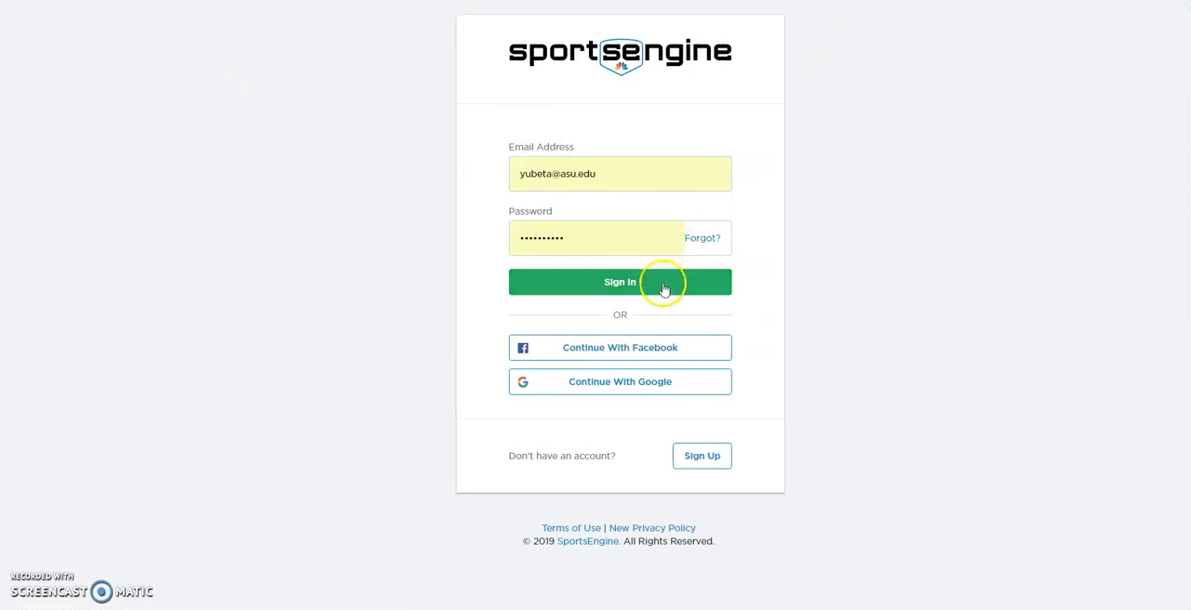
left_click(663, 290)
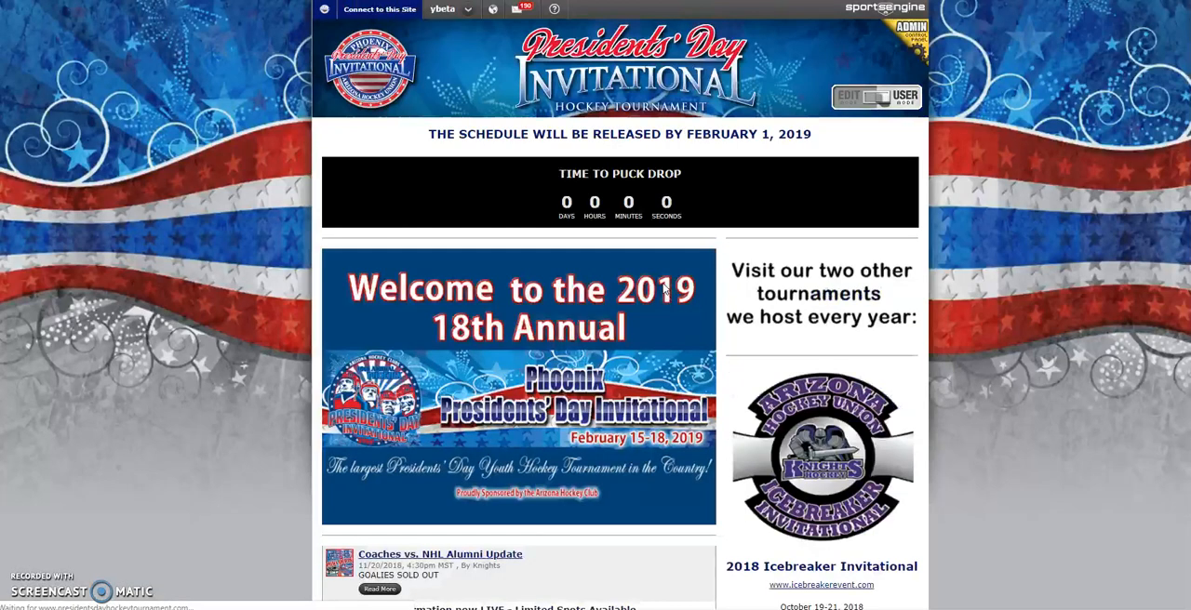
left_click(664, 289)
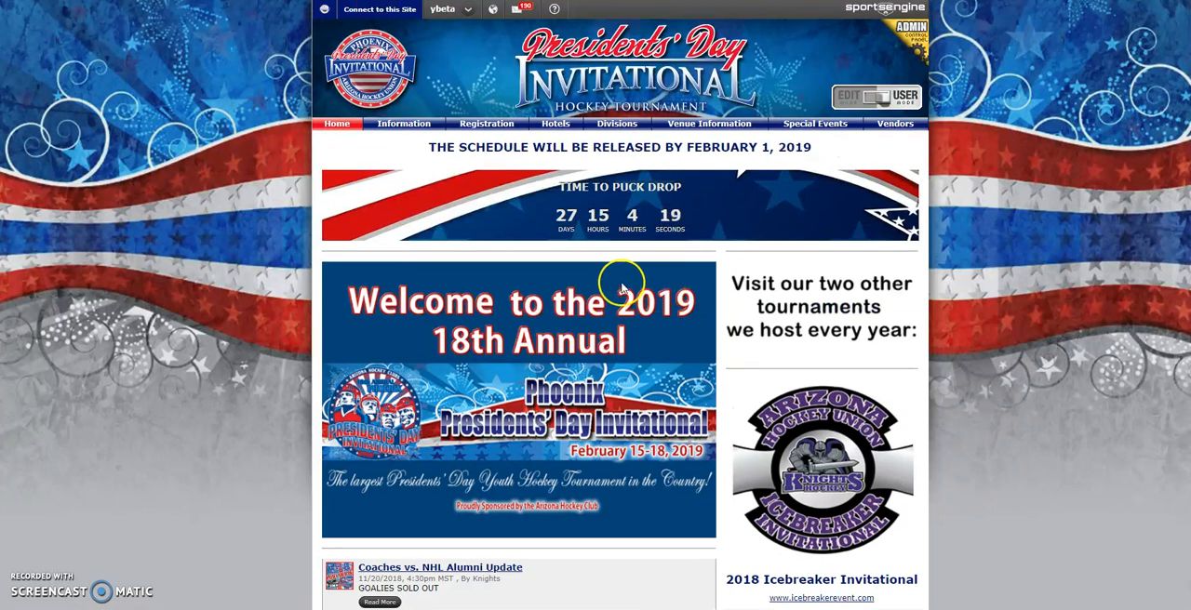
- Open the U18AA division's 12:10 PM game on 02/15/19 between AHU Silver Knights and Portland Jr. Winterhawks
left_click(605, 128)
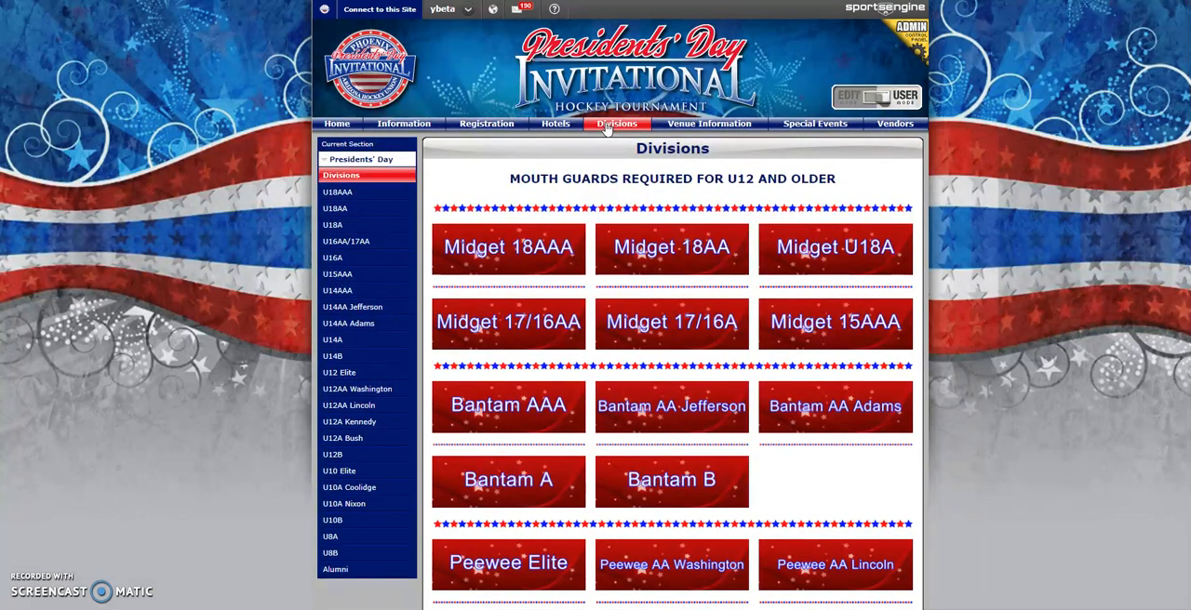
left_click(335, 212)
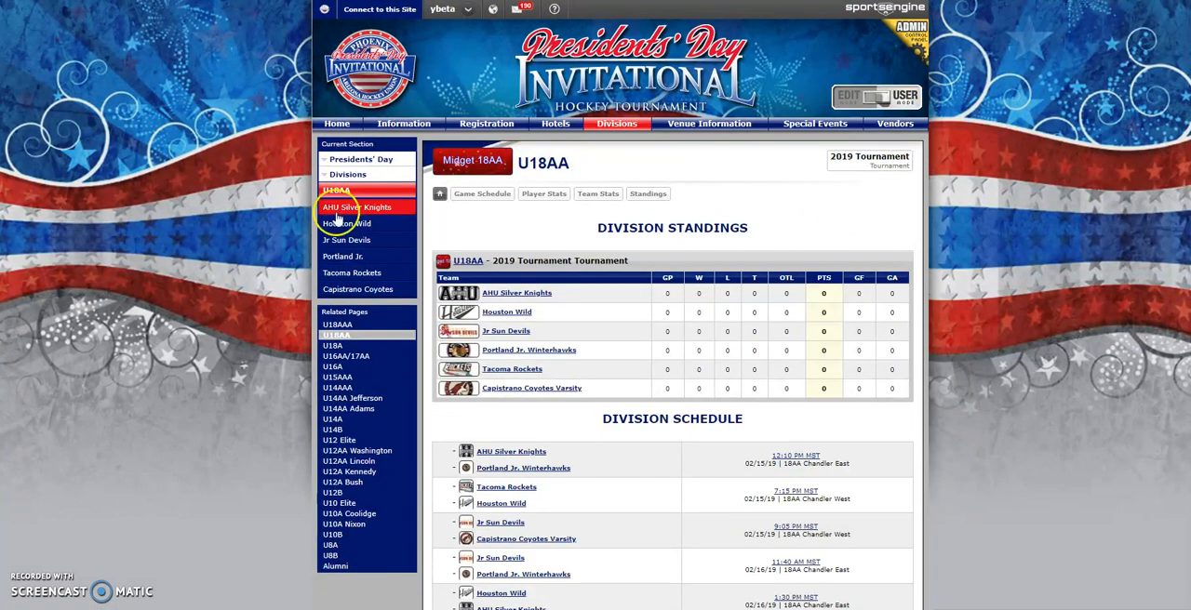
scroll(433, 257, "down", 1)
scroll(432, 257, "down", 3)
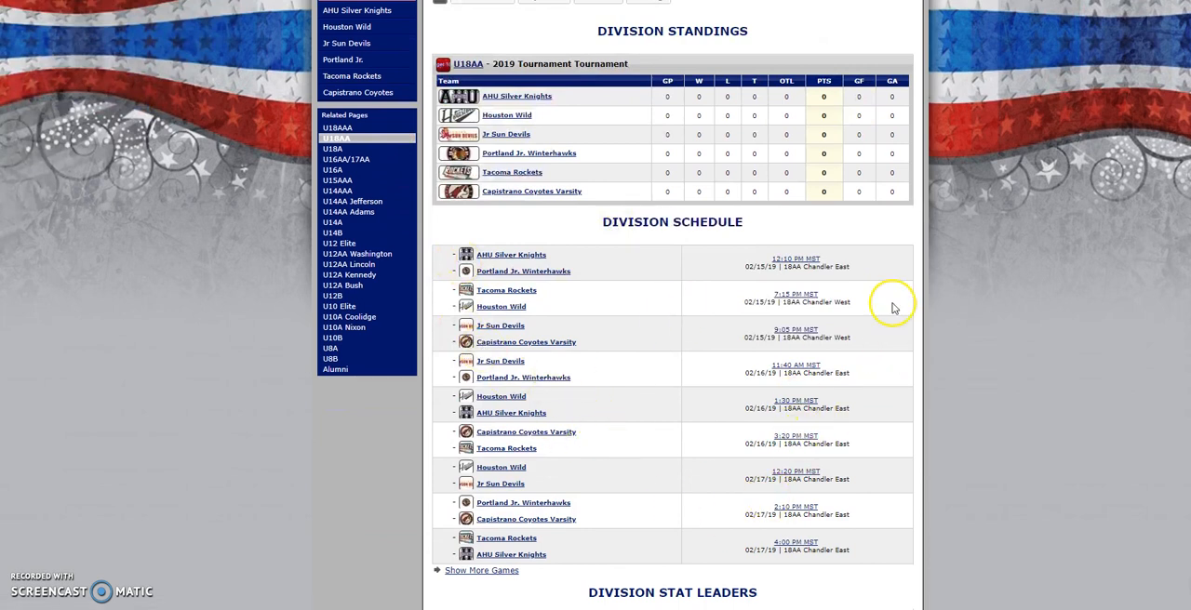
left_click(795, 265)
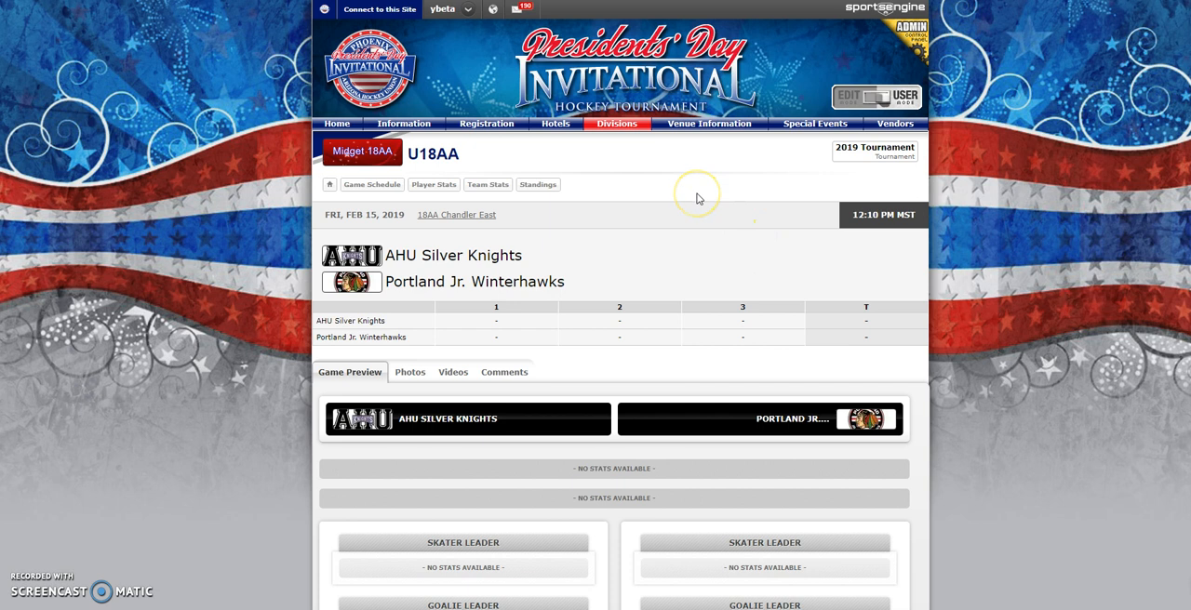
- Switch the game page to edit mode and open the team rosters in Score Live
left_click(849, 97)
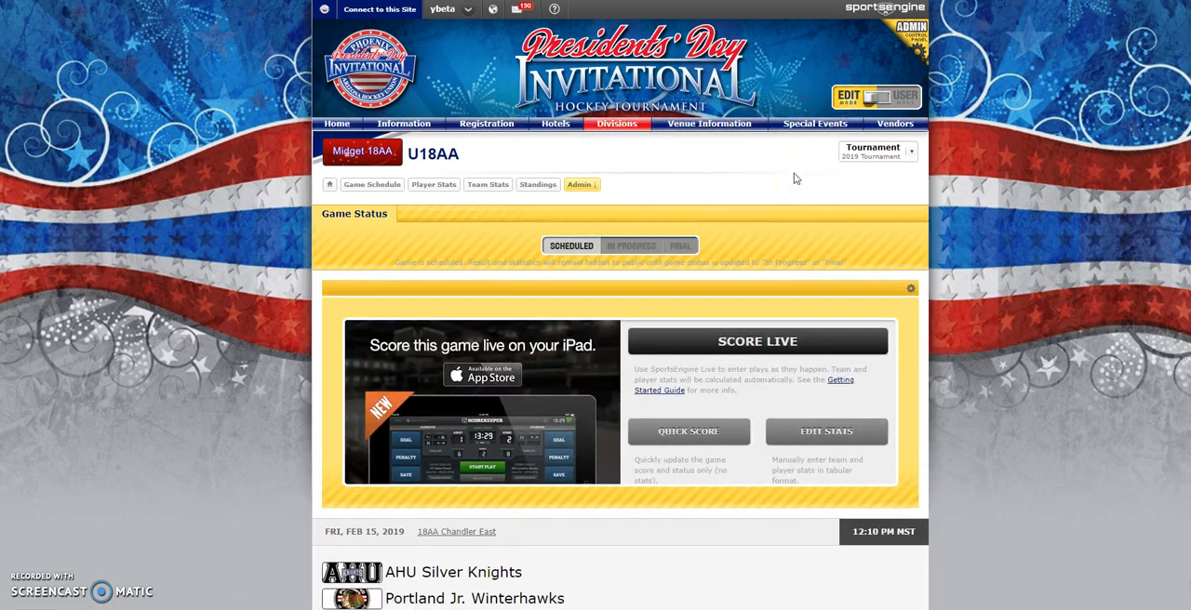
left_click(778, 340)
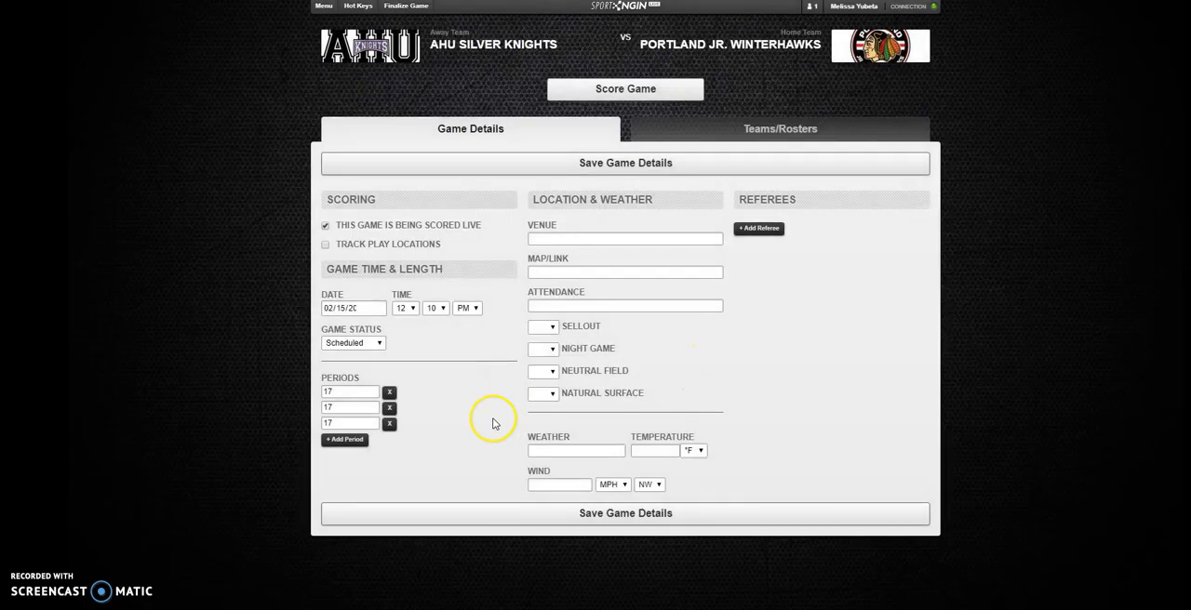
left_click(762, 133)
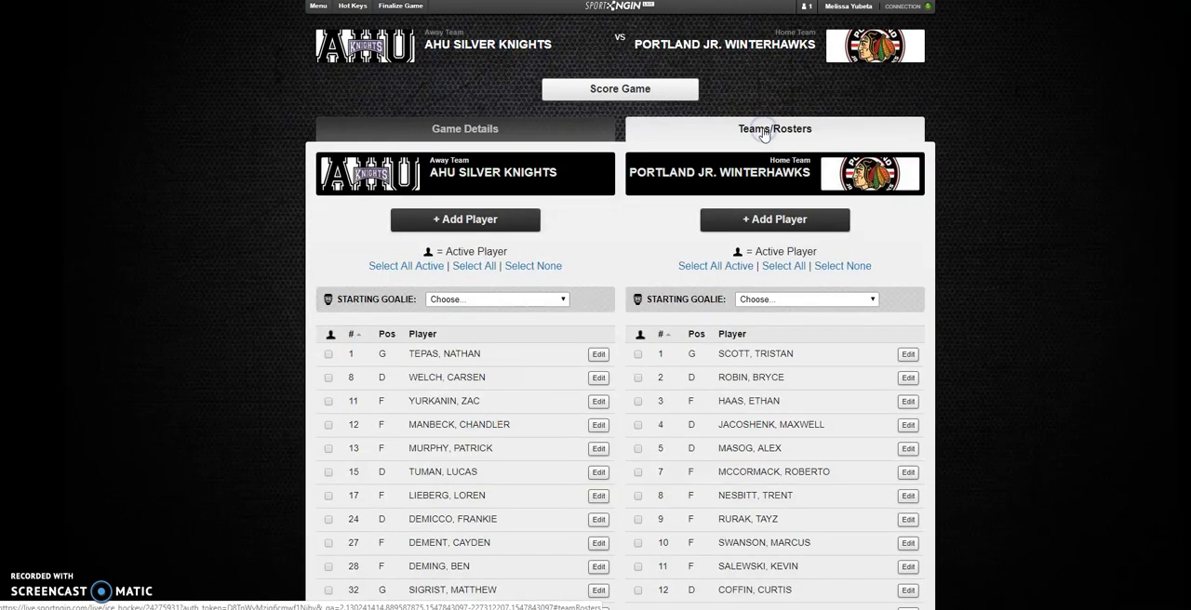
- Mark all active players on both rosters as playing, except AHU Silver Knights number 17 and Portland Jr. Winterhawks number 11
scroll(621, 227, "down", 1)
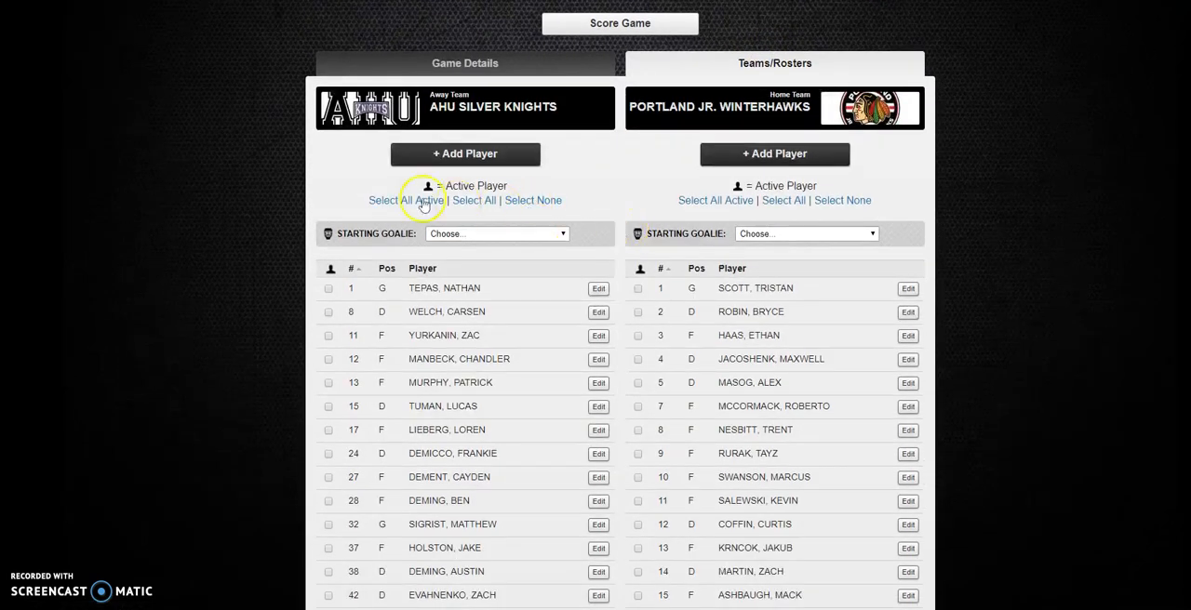
left_click(399, 200)
left_click(697, 200)
scroll(654, 245, "down", 2)
scroll(654, 245, "down", 1)
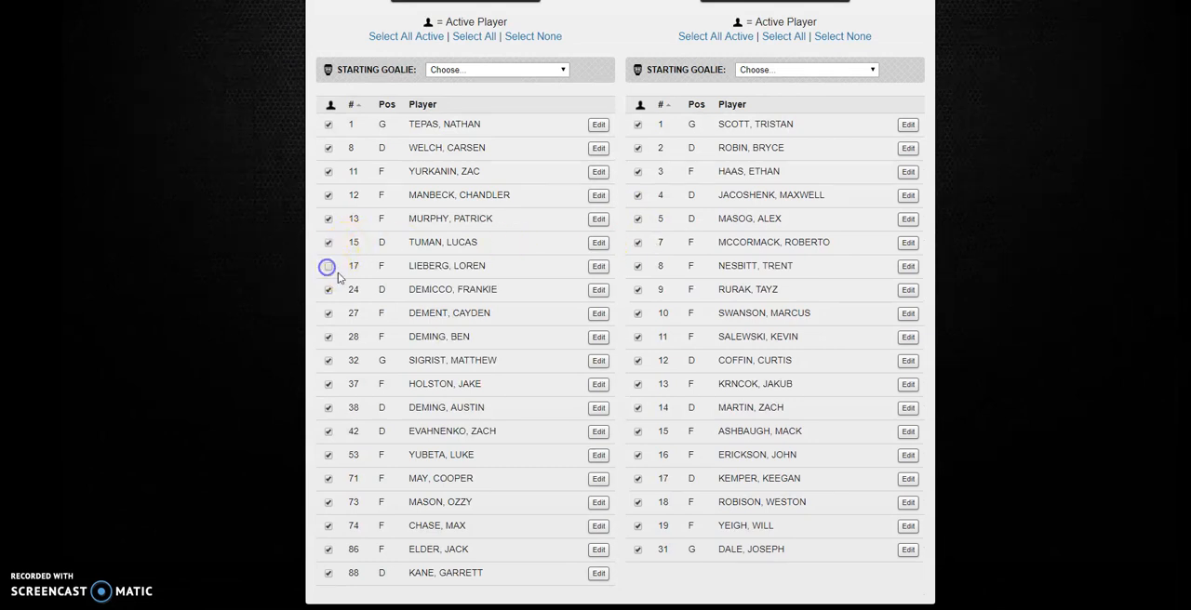
scroll(626, 207, "up", 1)
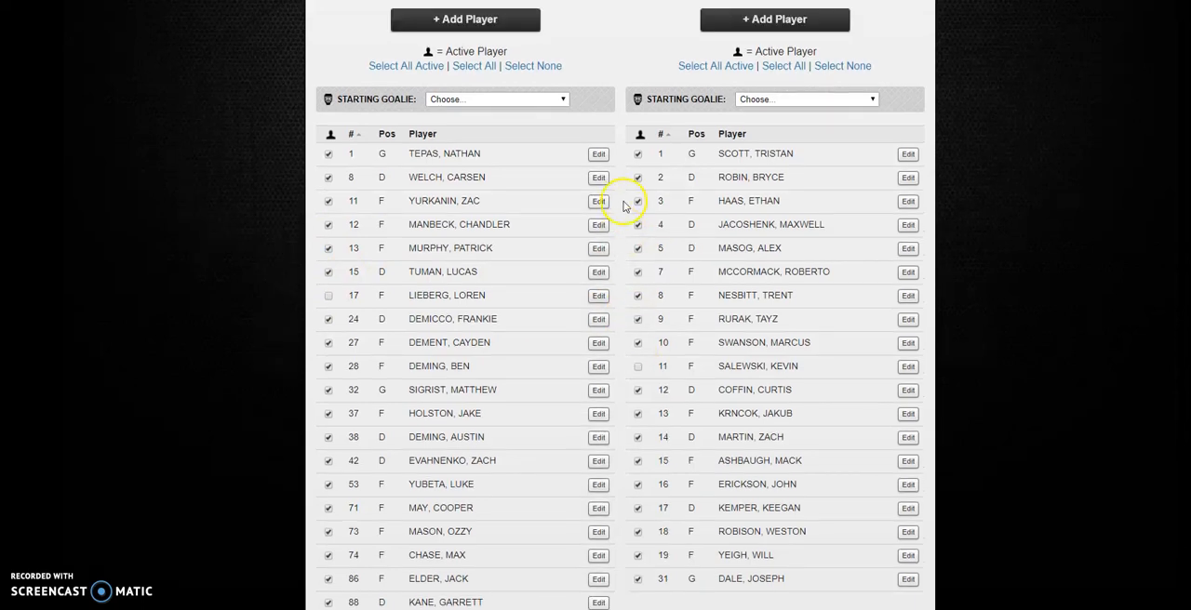
- Try to start scoring the game without choosing a starting goalie for either team
left_click(550, 138)
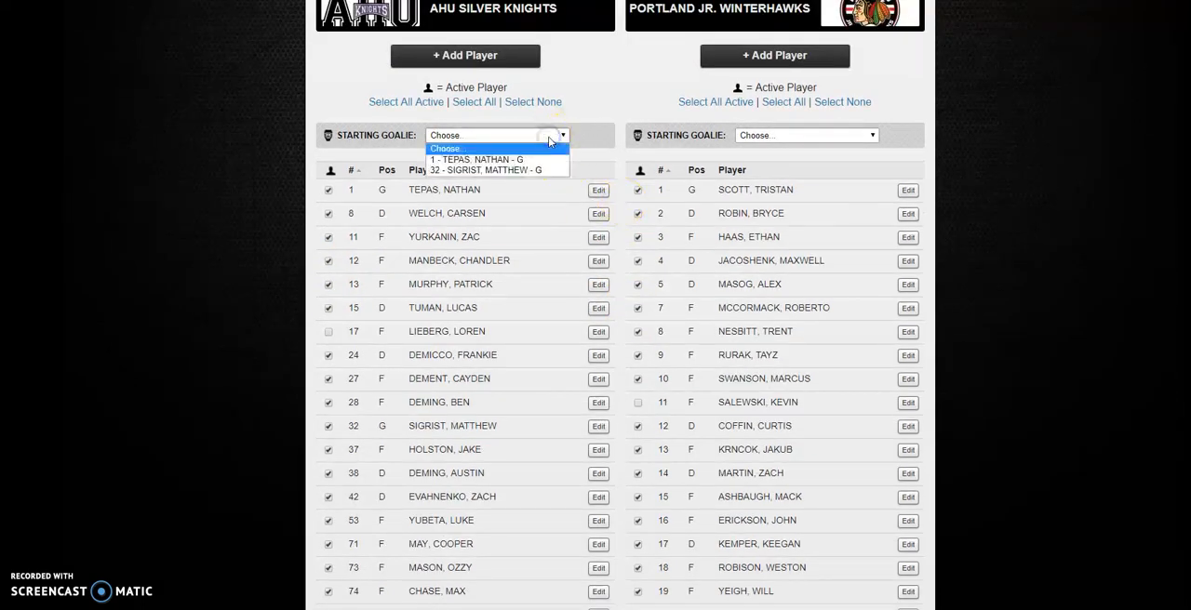
left_click(235, 177)
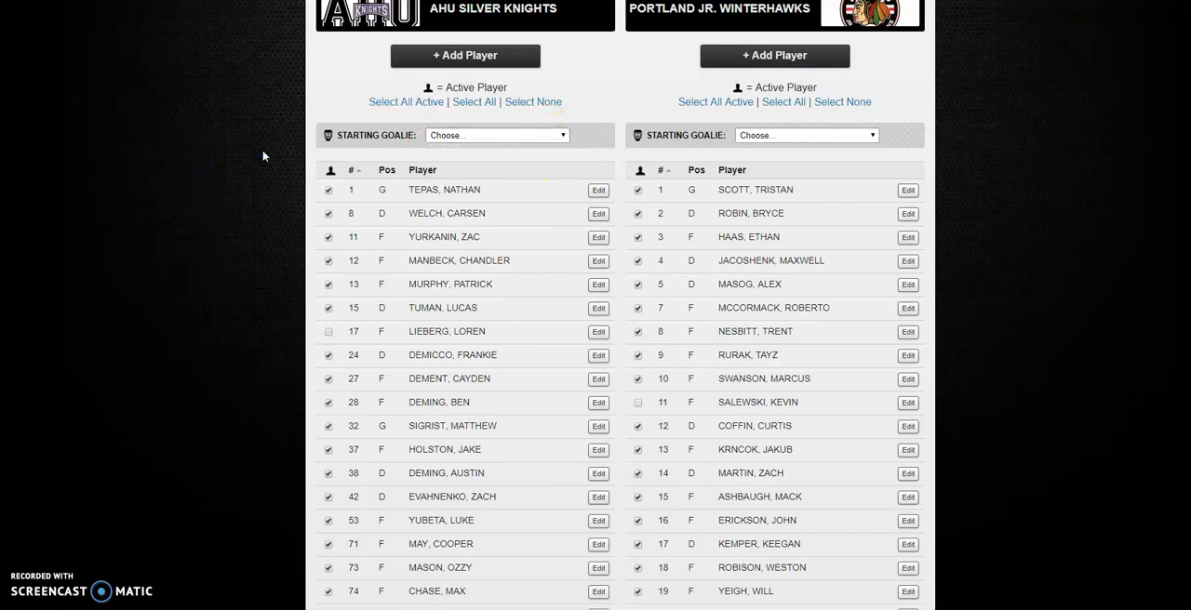
scroll(311, 98, "up", 3)
left_click(586, 89)
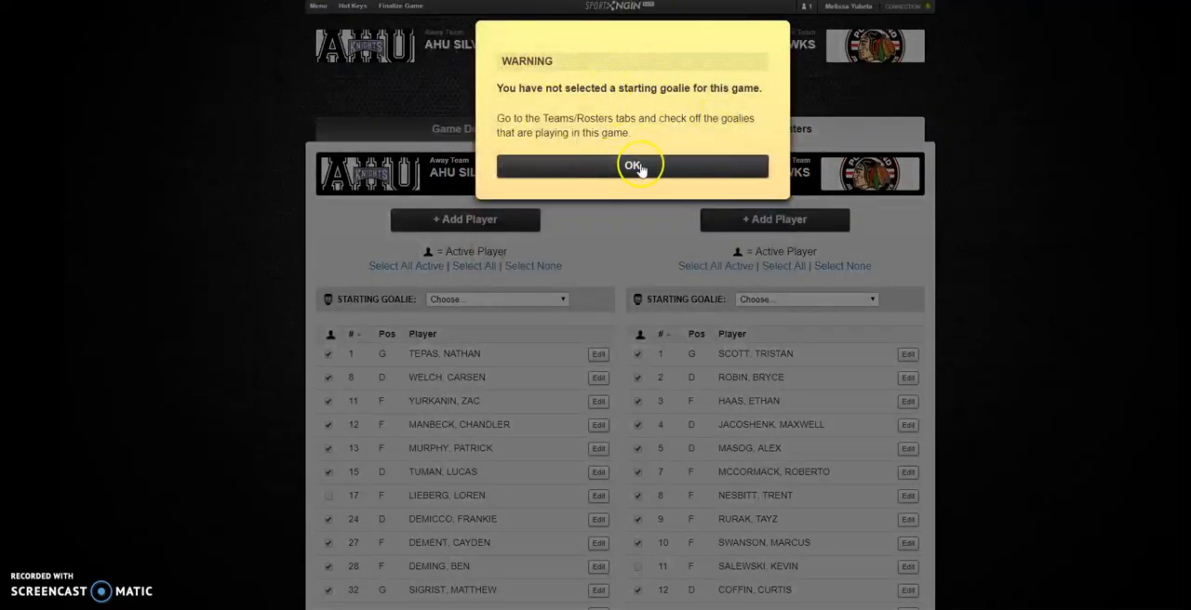
left_click(632, 167)
- Set the number 1 goalie as starting goalie for both teams and start scoring the game
scroll(590, 232, "down", 3)
left_click(550, 170)
left_click(469, 191)
left_click(779, 170)
left_click(781, 190)
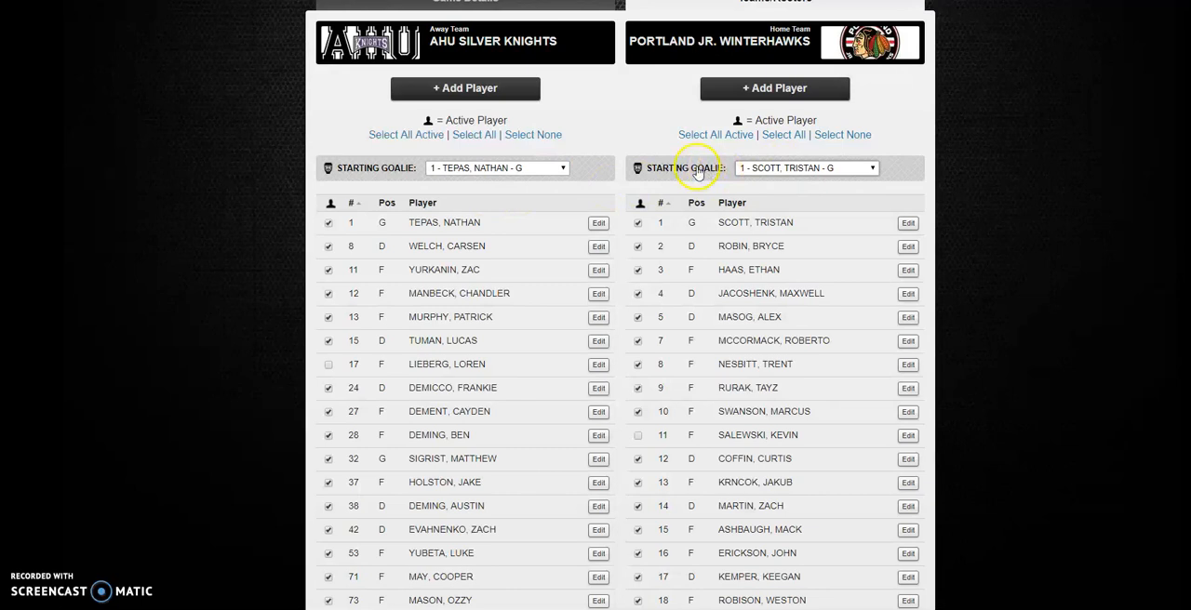
scroll(696, 172, "up", 3)
left_click(601, 91)
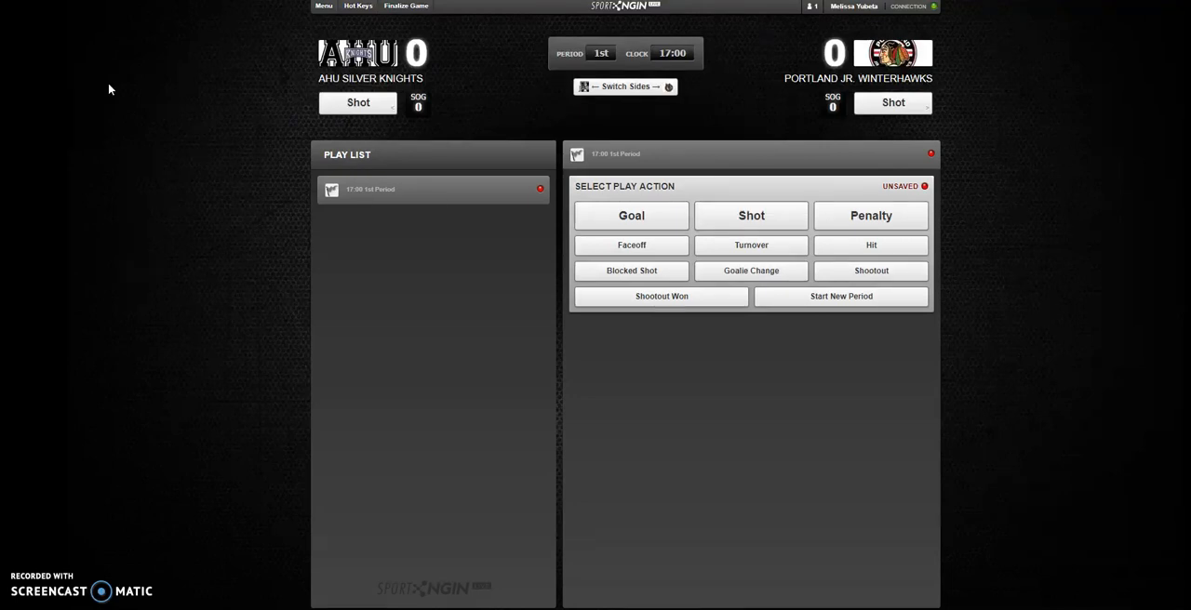
left_click(107, 97)
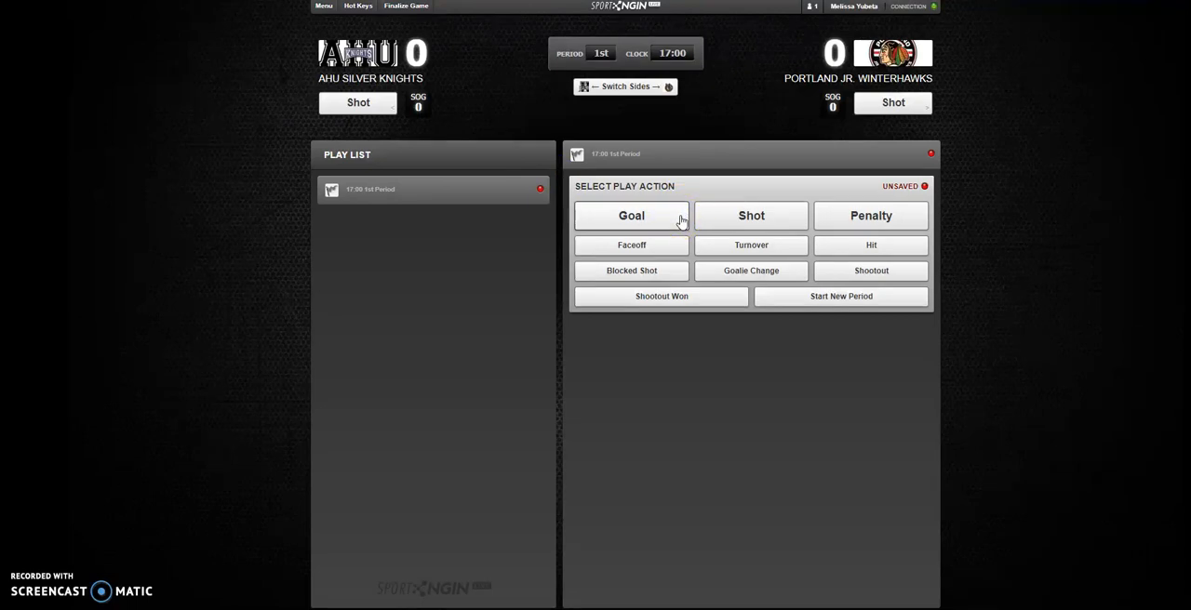
- Record a goal for AHU Silver Knights with number 8 as the scorer
left_click(631, 219)
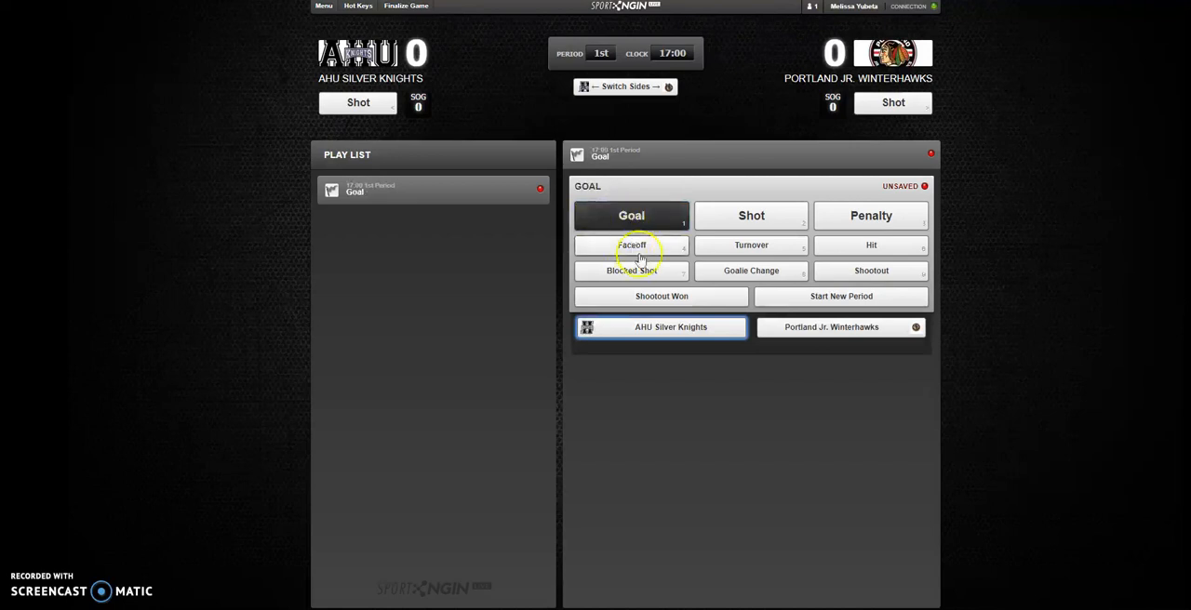
left_click(671, 328)
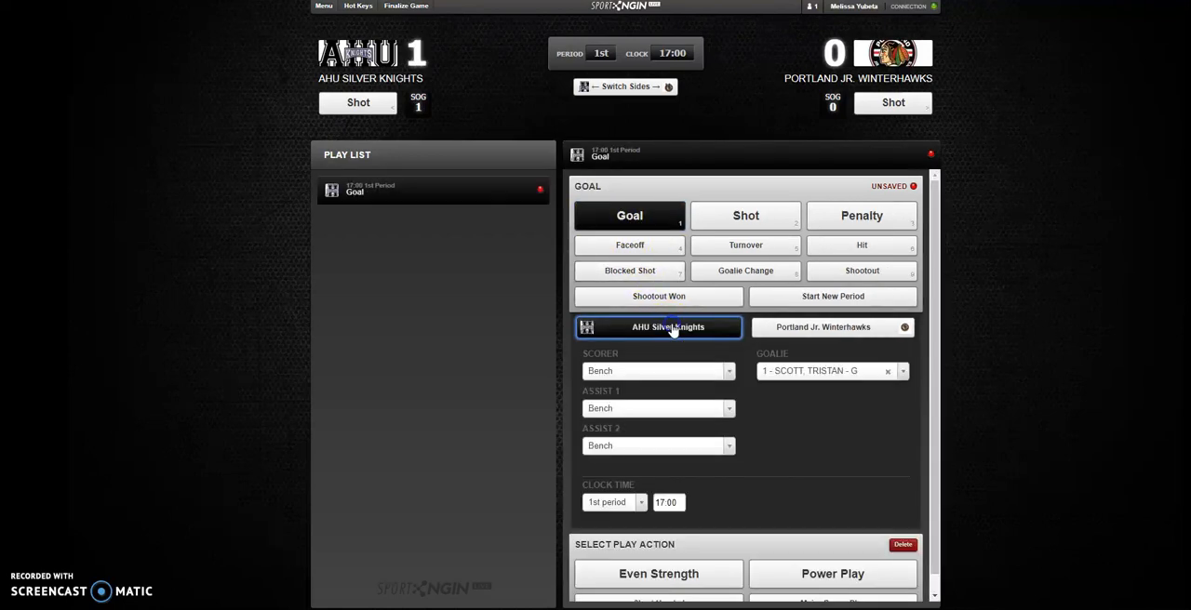
left_click(710, 372)
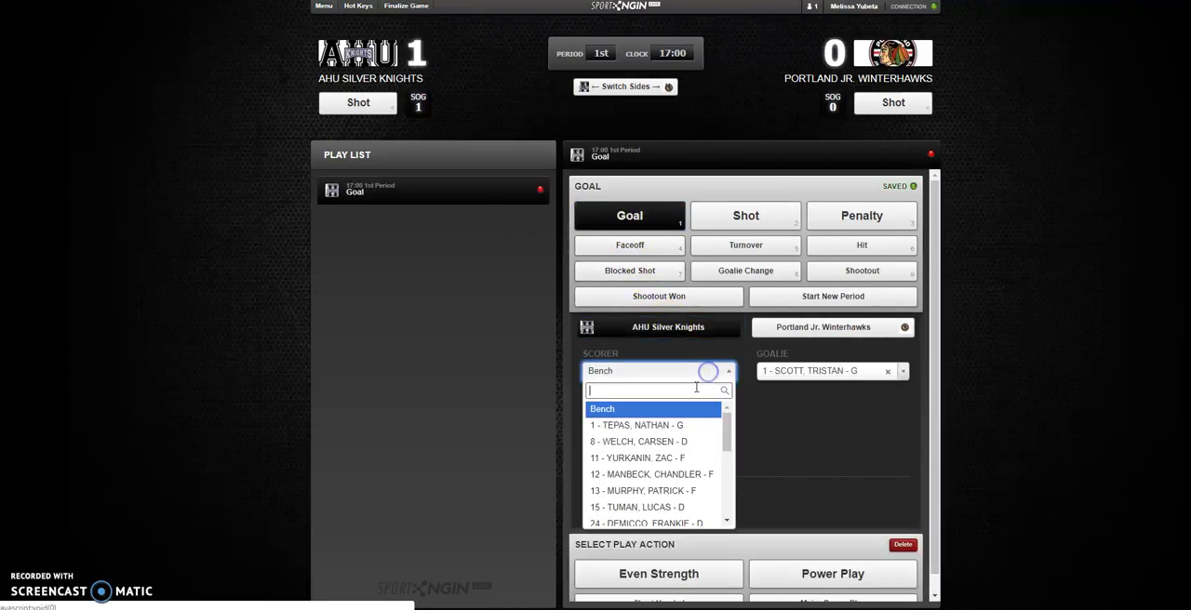
left_click(663, 444)
- Credit the goal's first assist to number 53 and the second assist to number 13
left_click(663, 413)
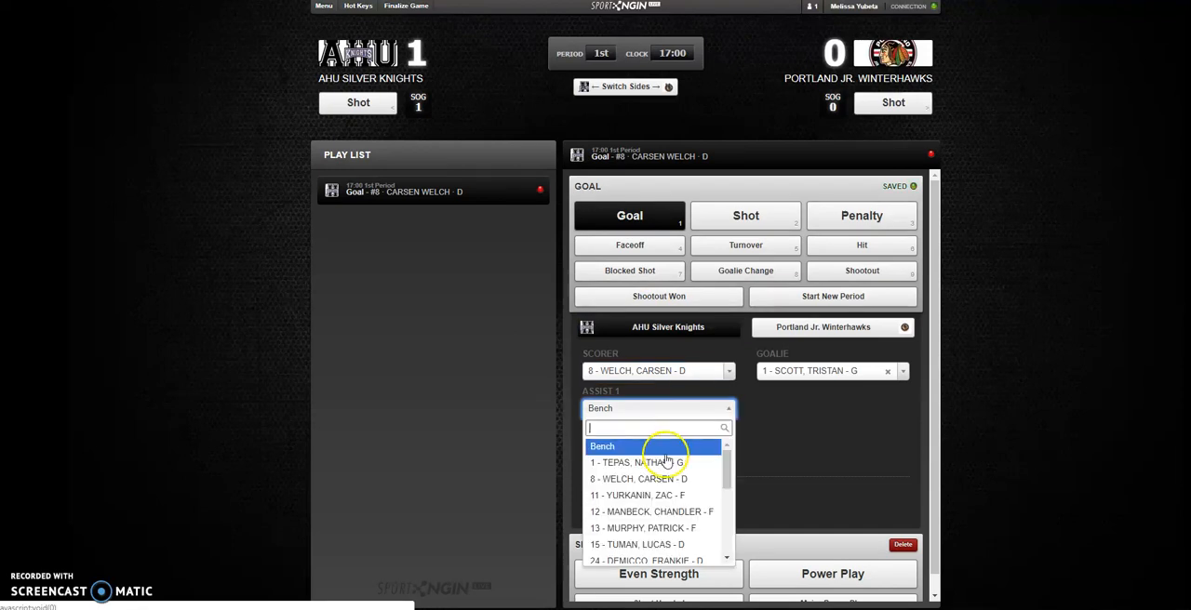
scroll(663, 484, "down", 3)
left_click(659, 544)
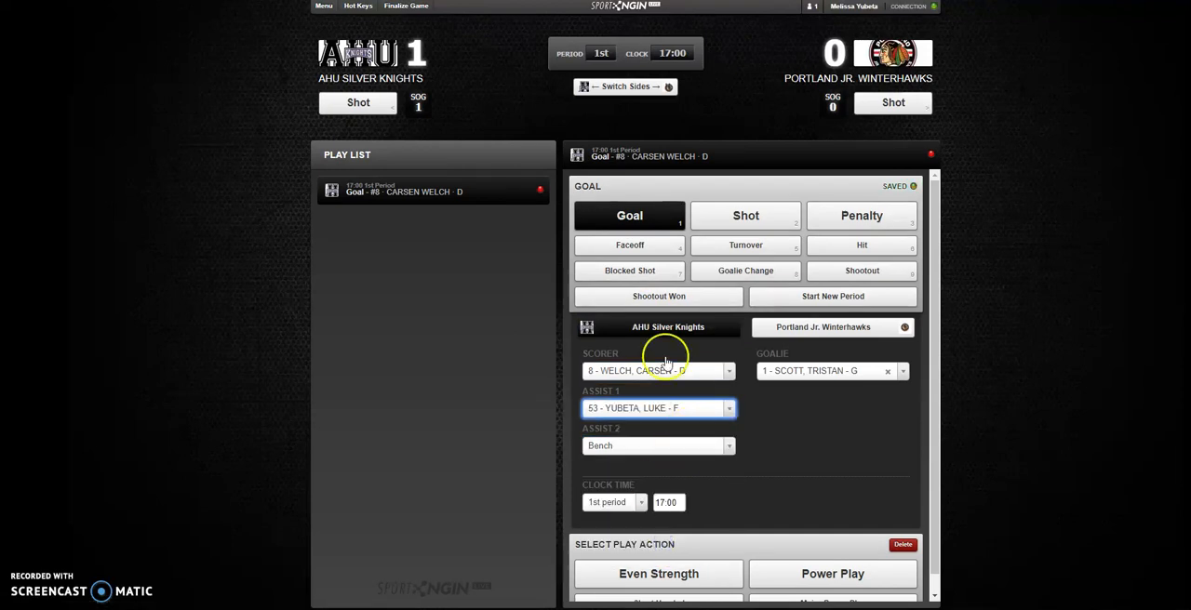
left_click(610, 448)
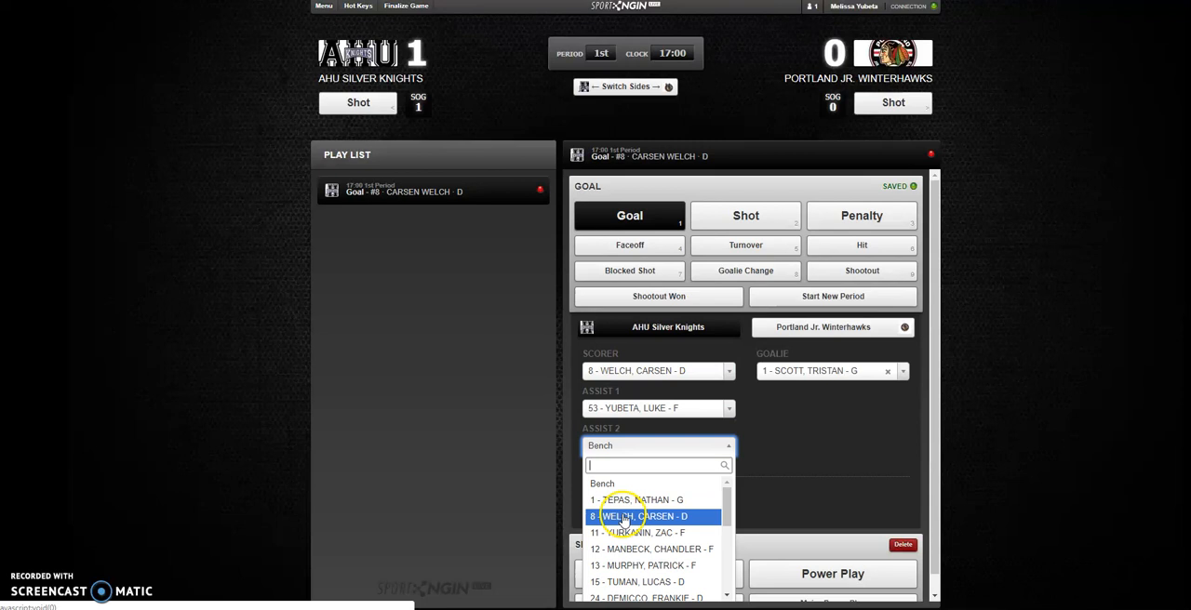
left_click(631, 566)
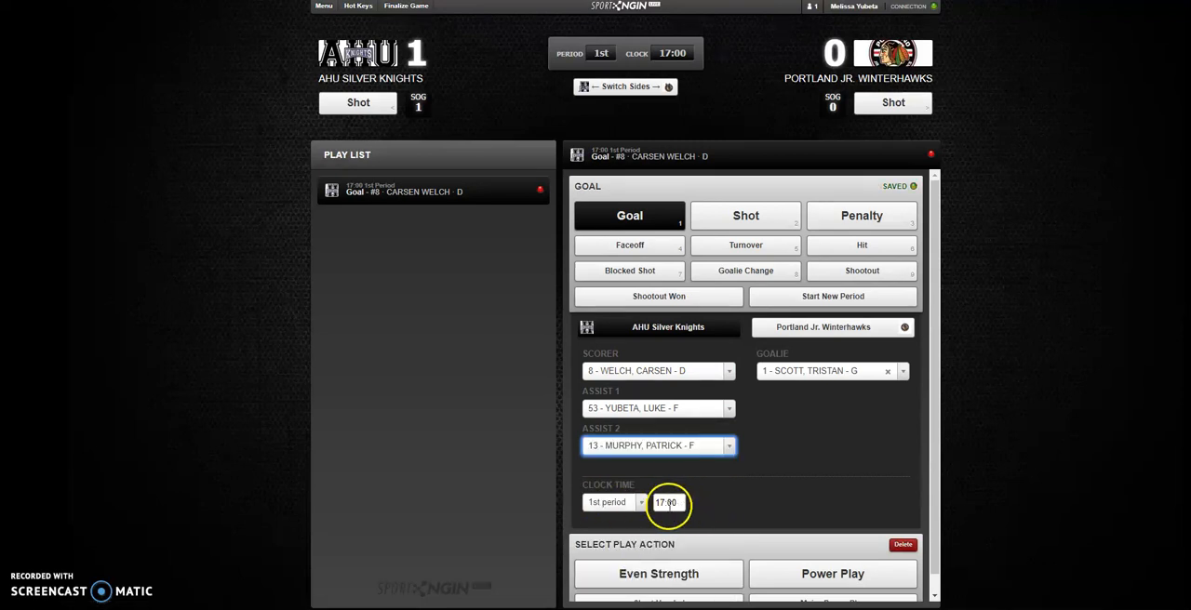
- Set the goal's clock time to 10:31 in the 1st period
left_click(641, 503)
key("Return")
key("Tab")
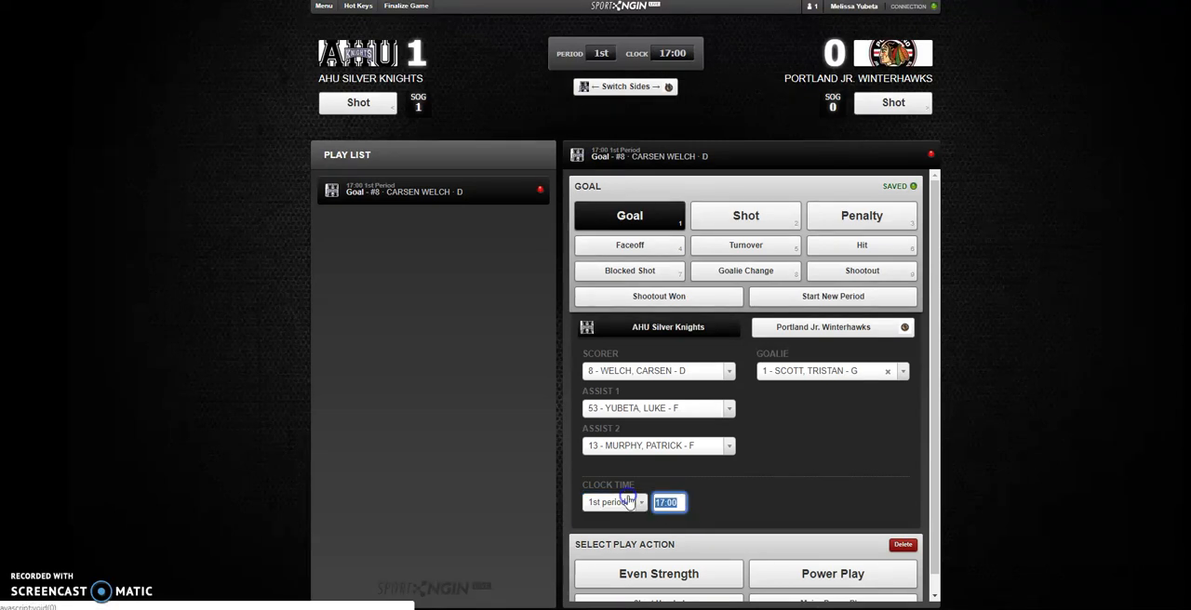
type("1031")
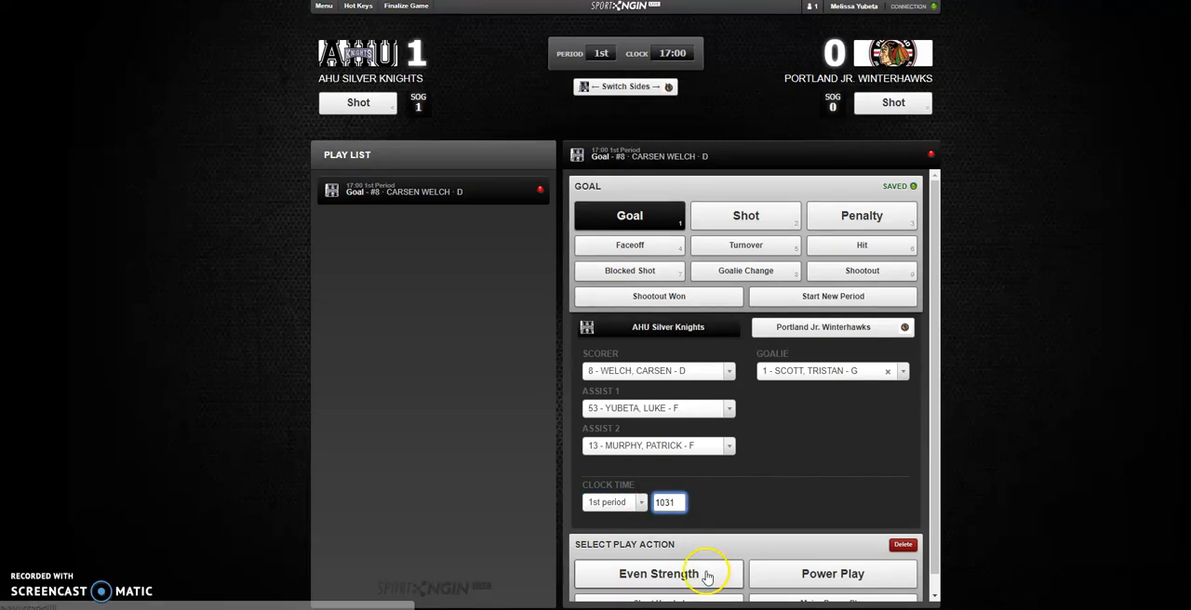
left_click(777, 508)
- Classify the goal as Even Strength and proceed to a new play
scroll(777, 509, "down", 1)
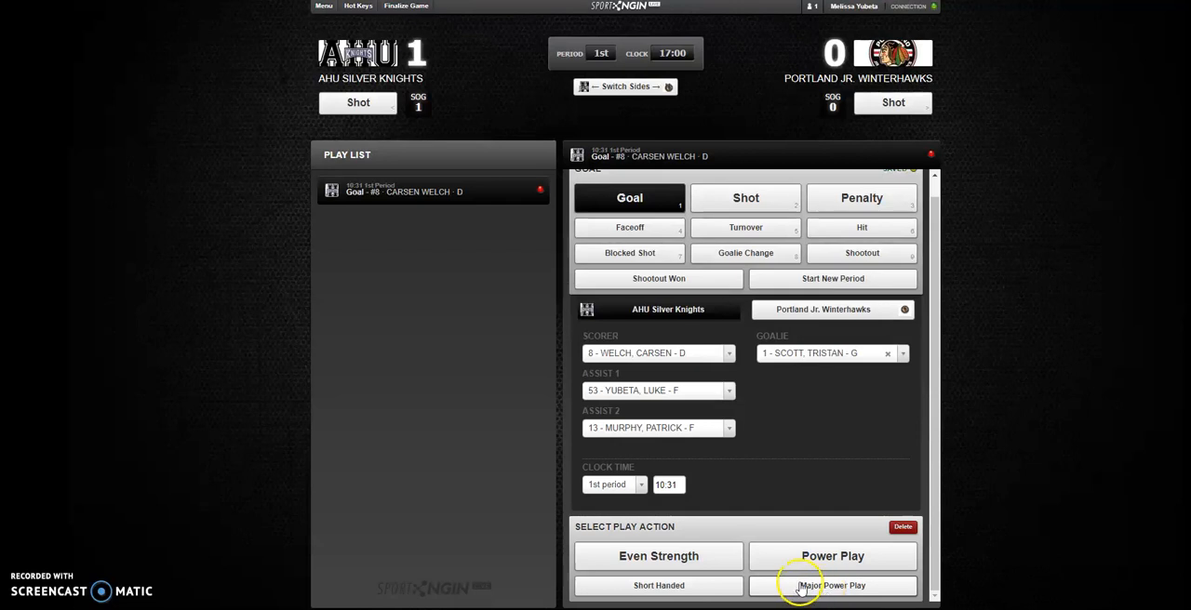
left_click(686, 557)
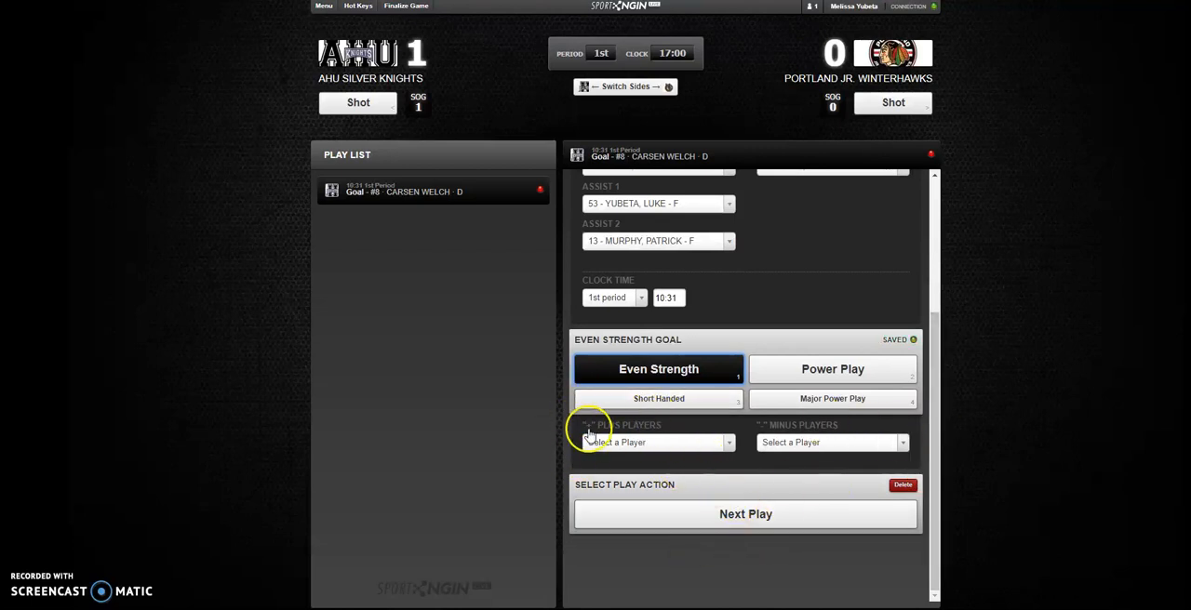
left_click(745, 514)
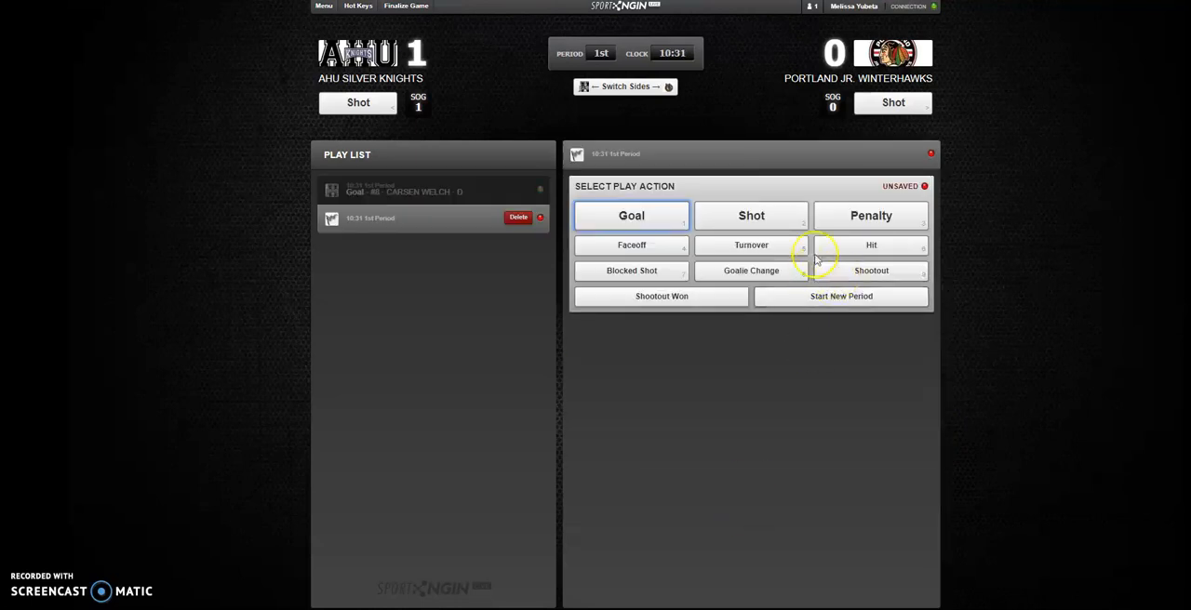
- Add a penalty for Portland Jr. Winterhawks with number 1 as both the penalized skater and the player serving it
left_click(877, 223)
left_click(817, 328)
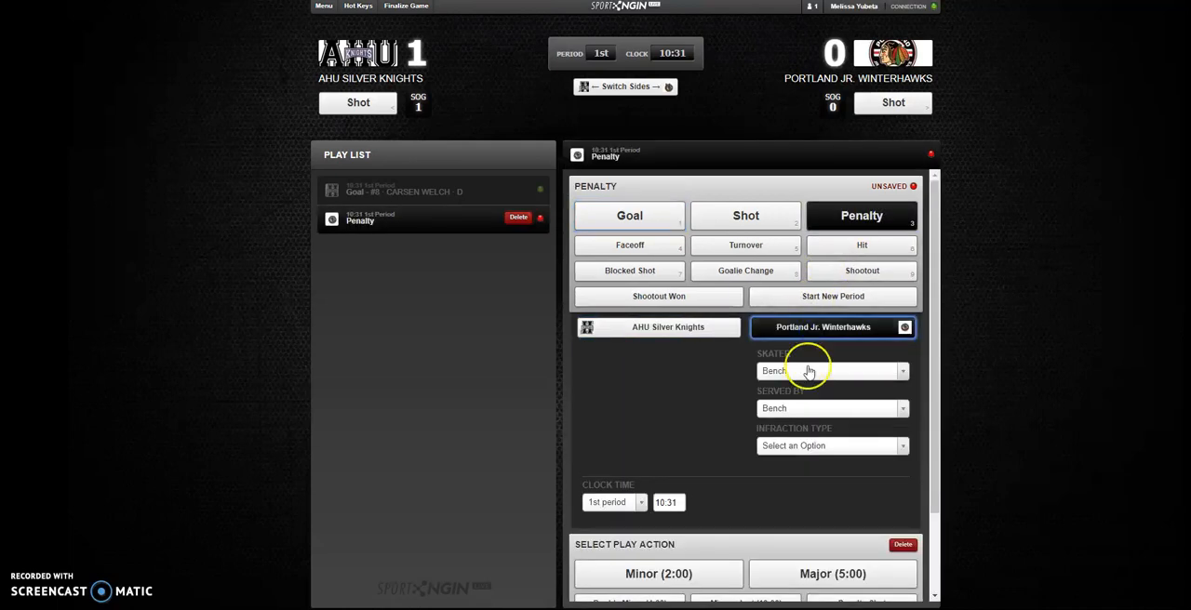
left_click(805, 374)
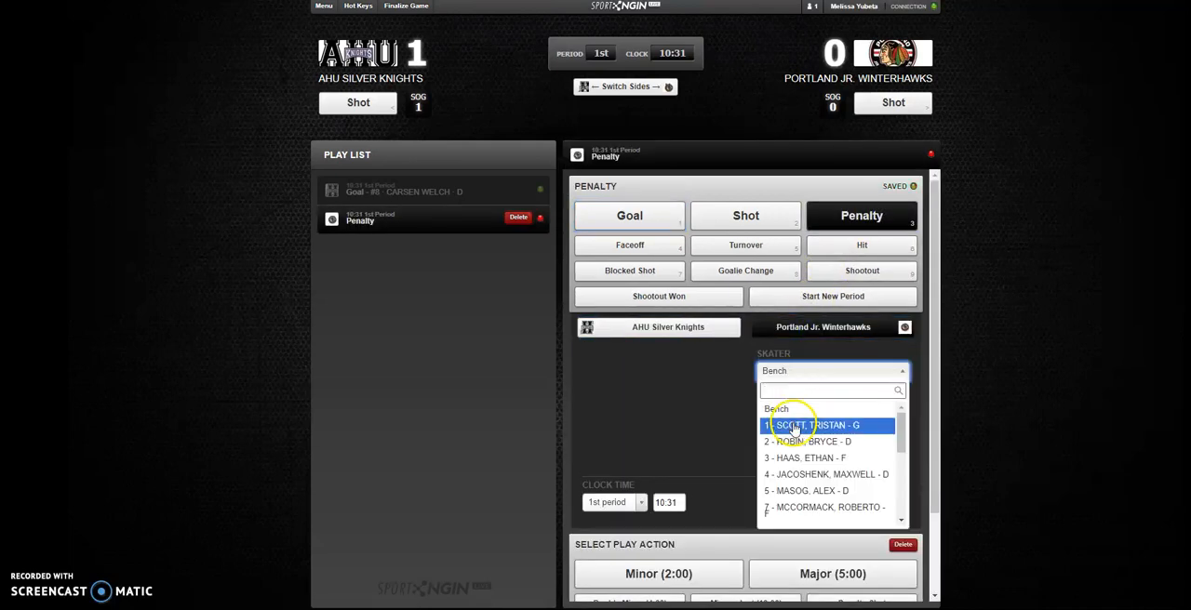
left_click(795, 420)
left_click(811, 417)
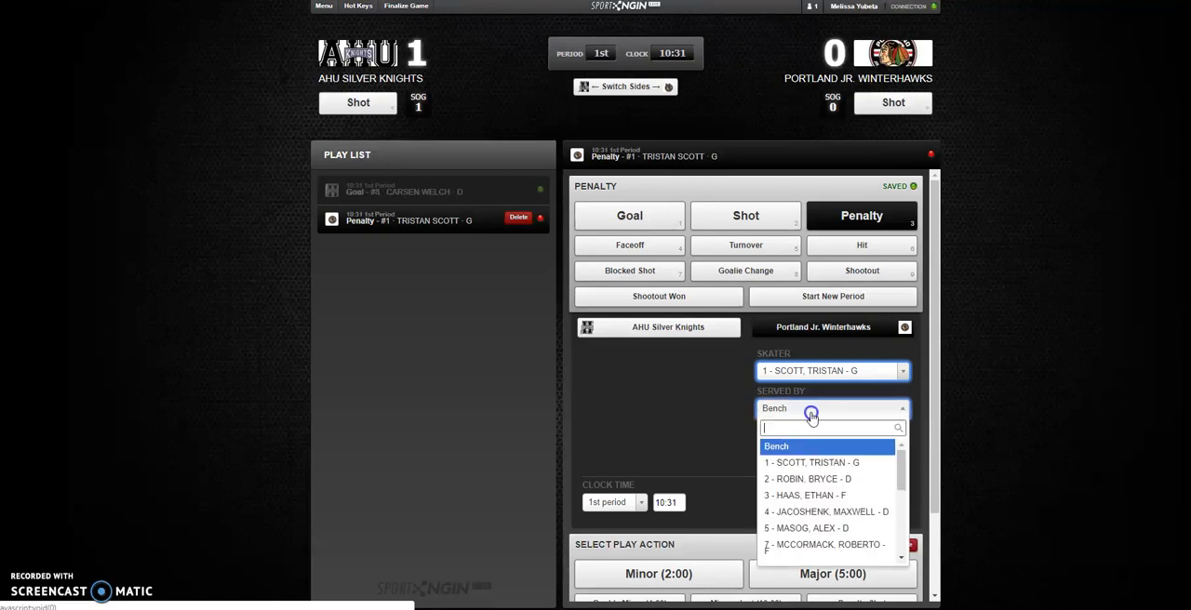
left_click(805, 463)
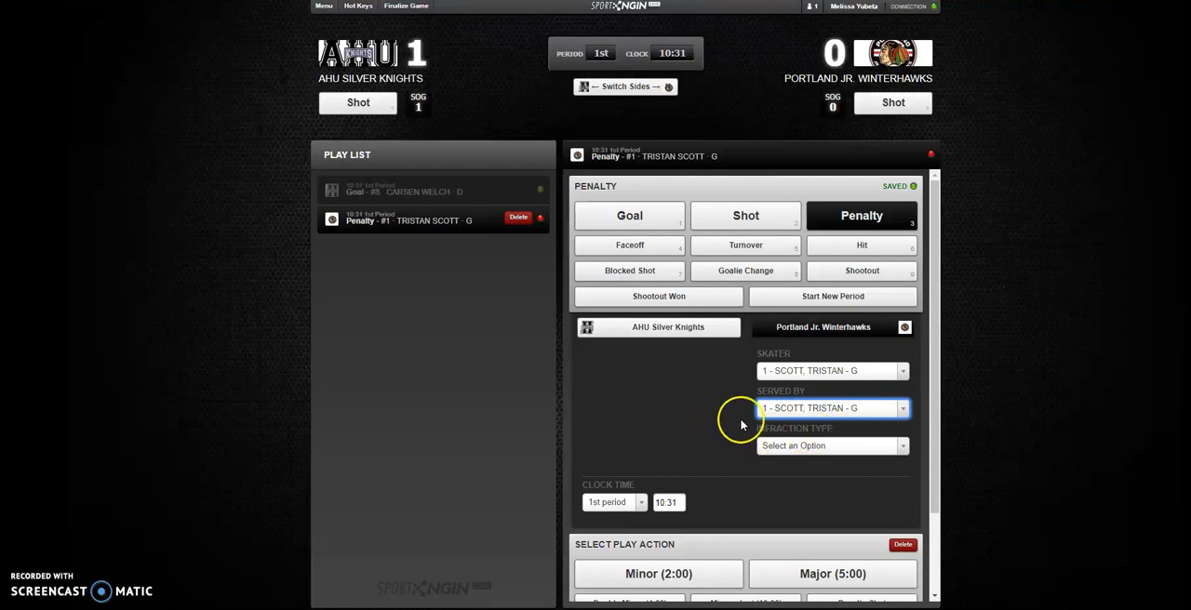
- Set the penalty's infraction type to Head Contact and its clock time to 6:22 in the 1st period
left_click(835, 370)
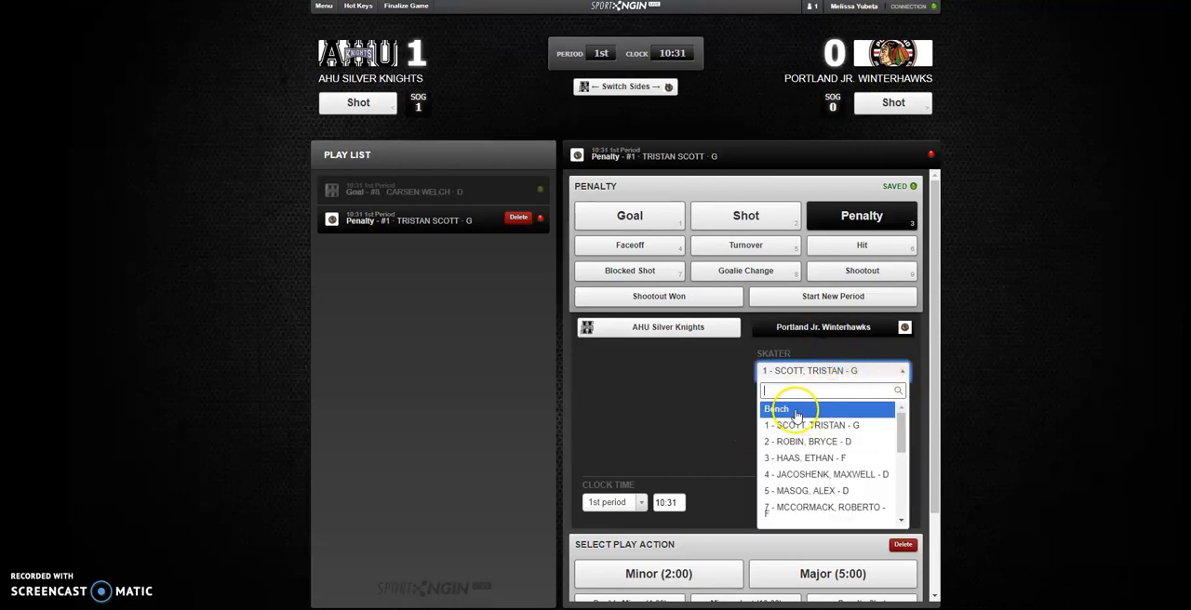
left_click(706, 412)
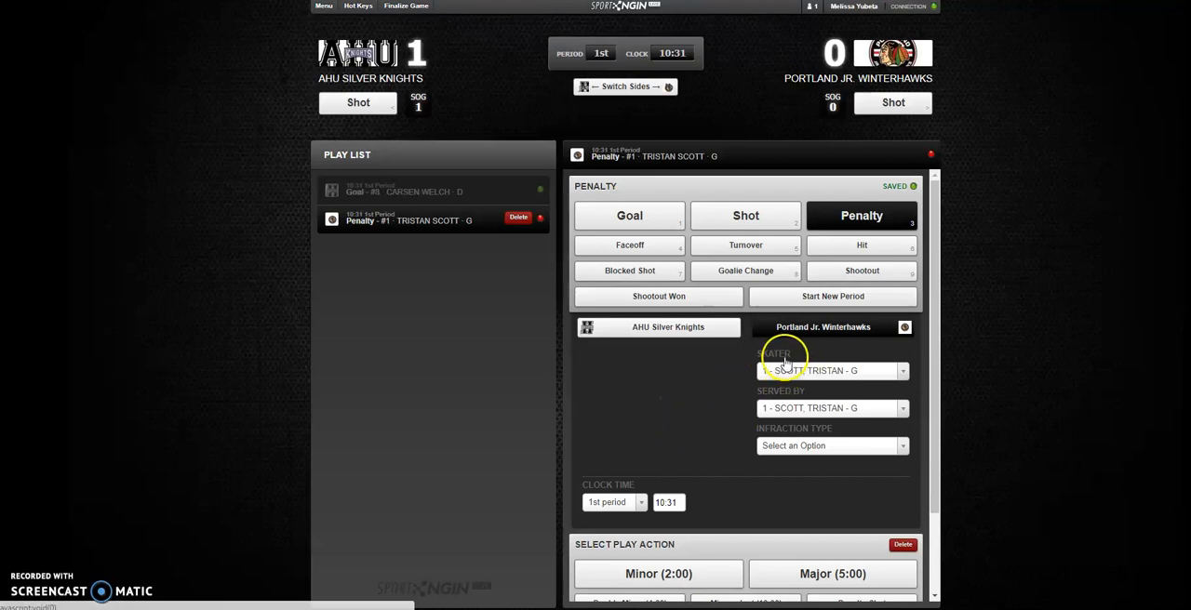
left_click(781, 445)
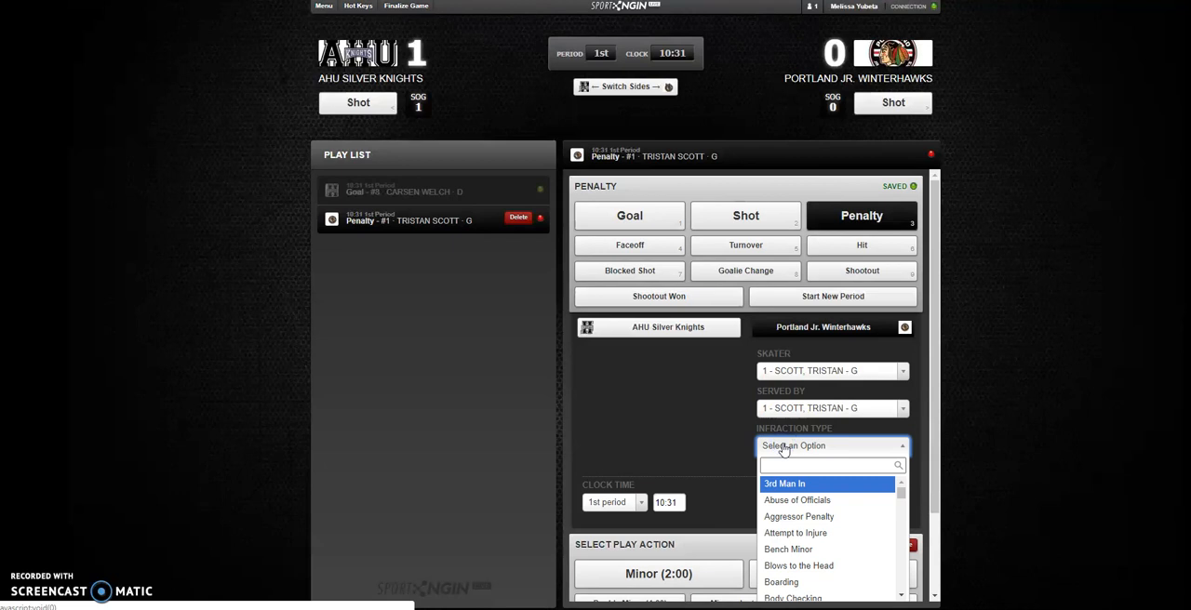
type("head")
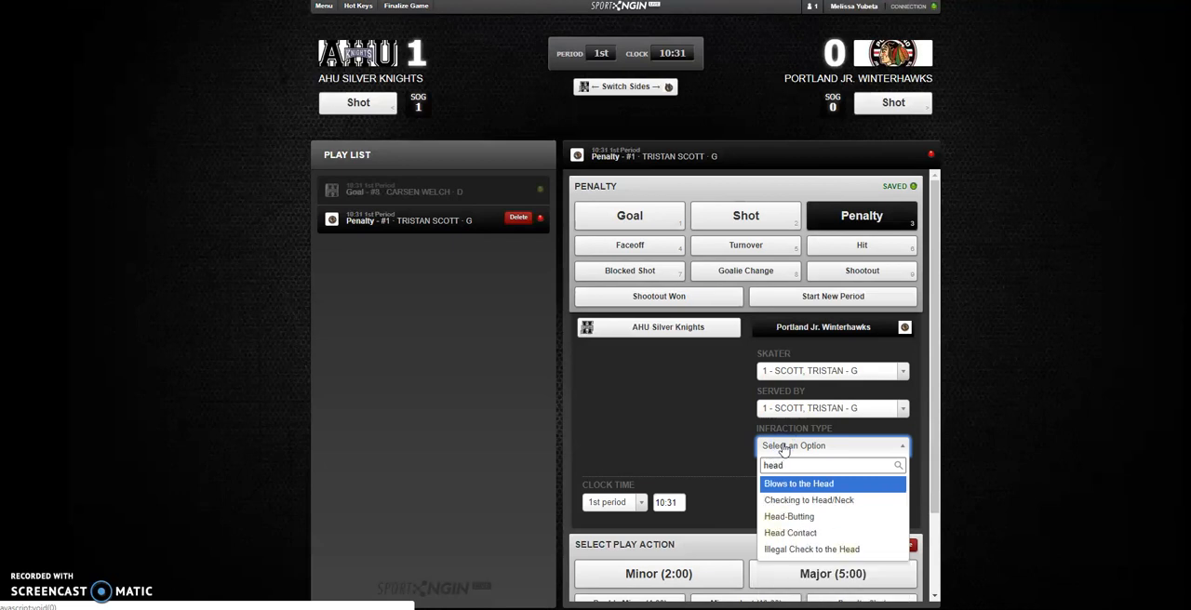
left_click(784, 533)
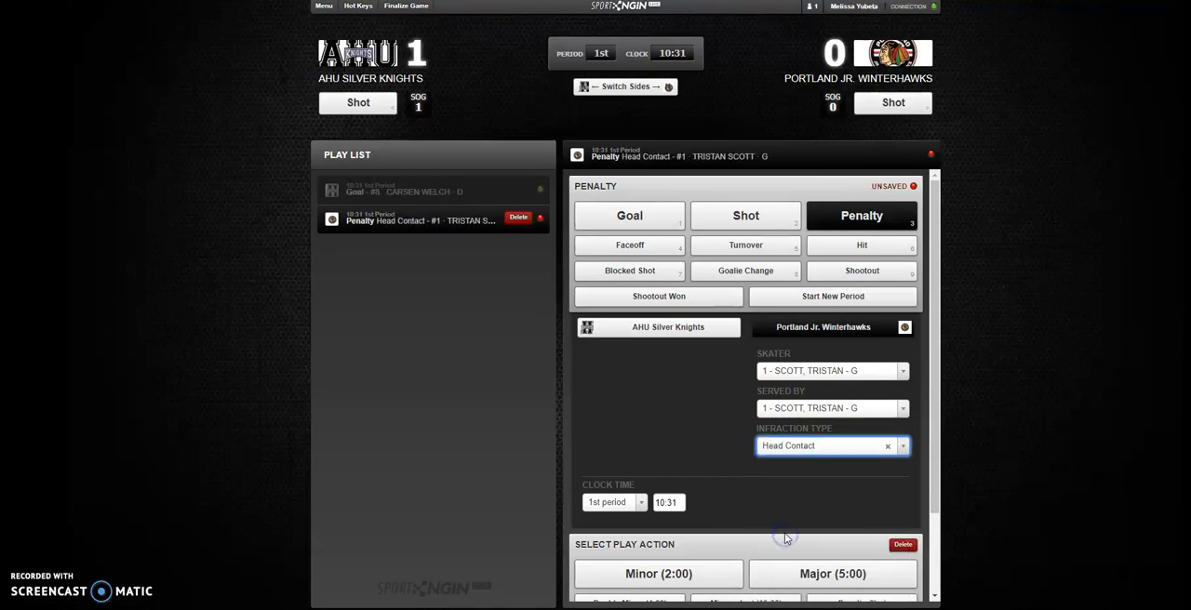
left_click(662, 501)
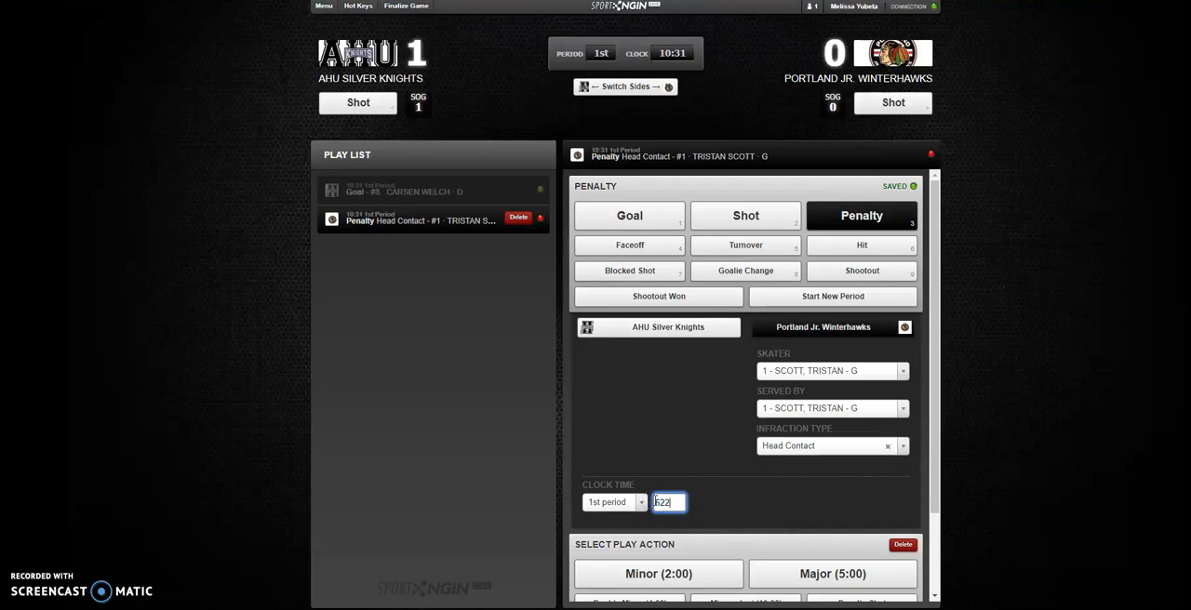
left_click(747, 495)
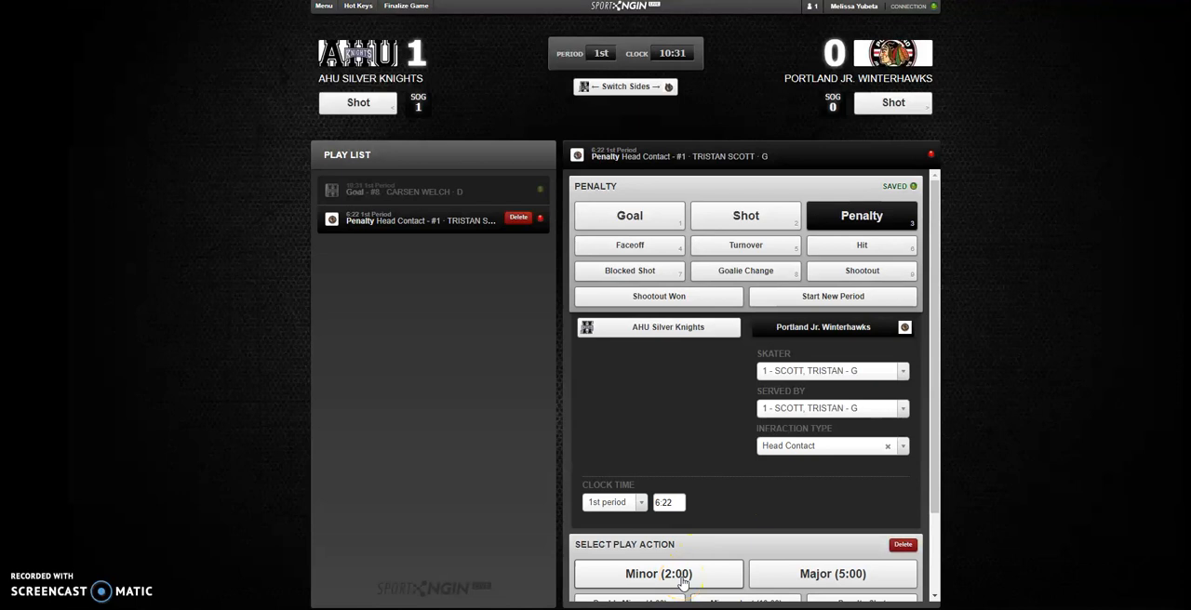
- Classify the penalty as Minor (2:00) resulting in a power play and proceed to a new play
left_click(682, 577)
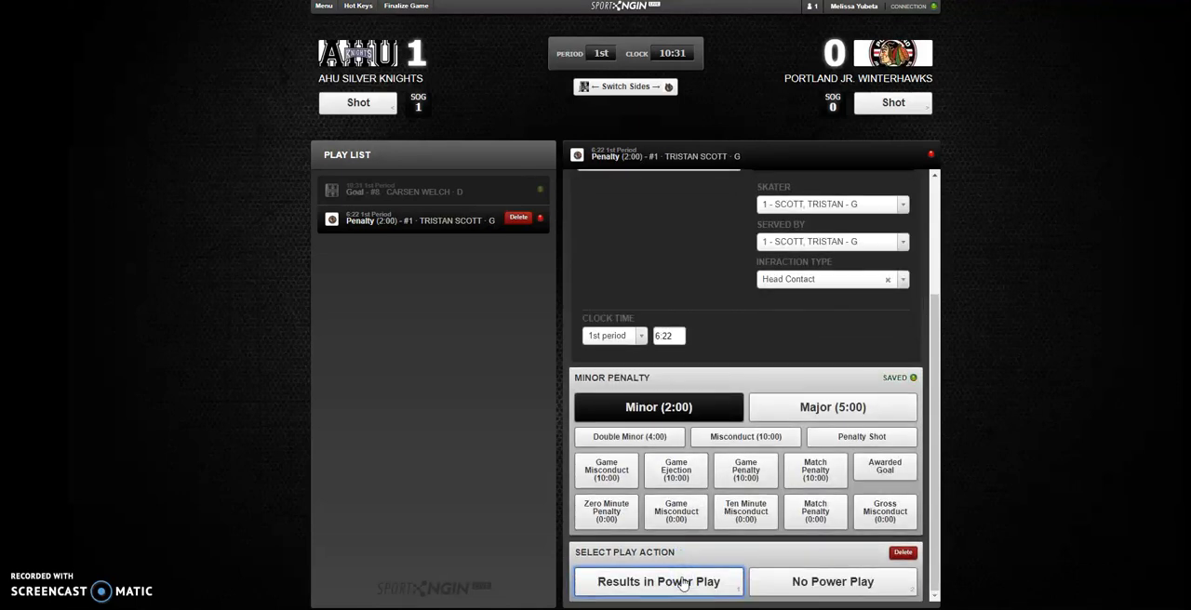
left_click(682, 582)
left_click(665, 583)
left_click(706, 578)
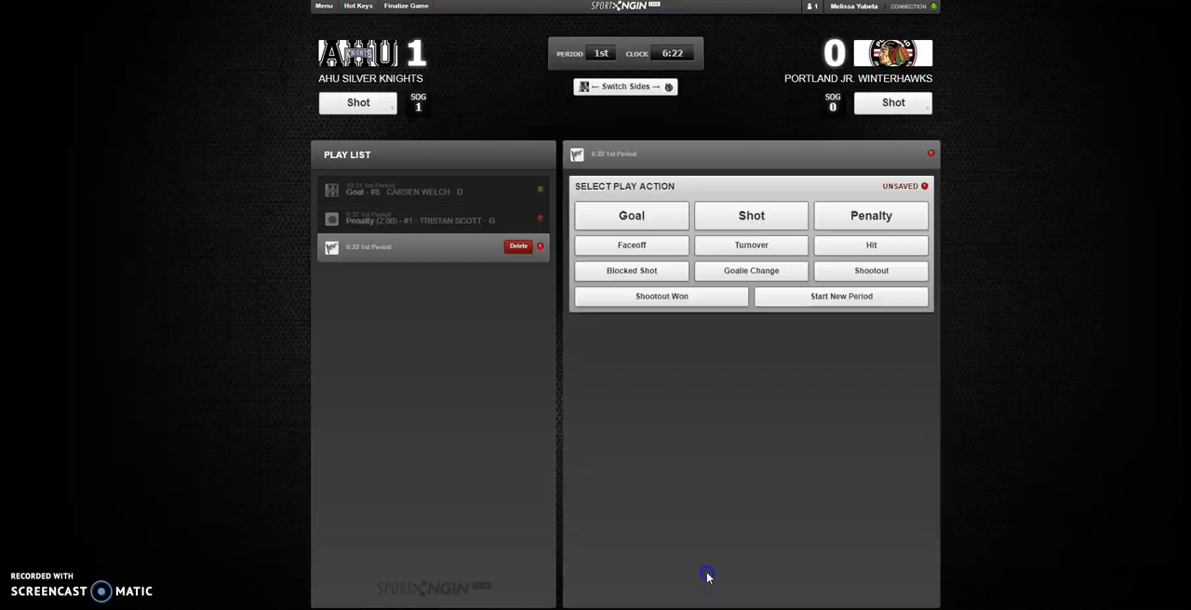
- Add another Portland Jr. Winterhawks penalty with number 1 as the penalized skater and number 2 serving it
left_click(858, 224)
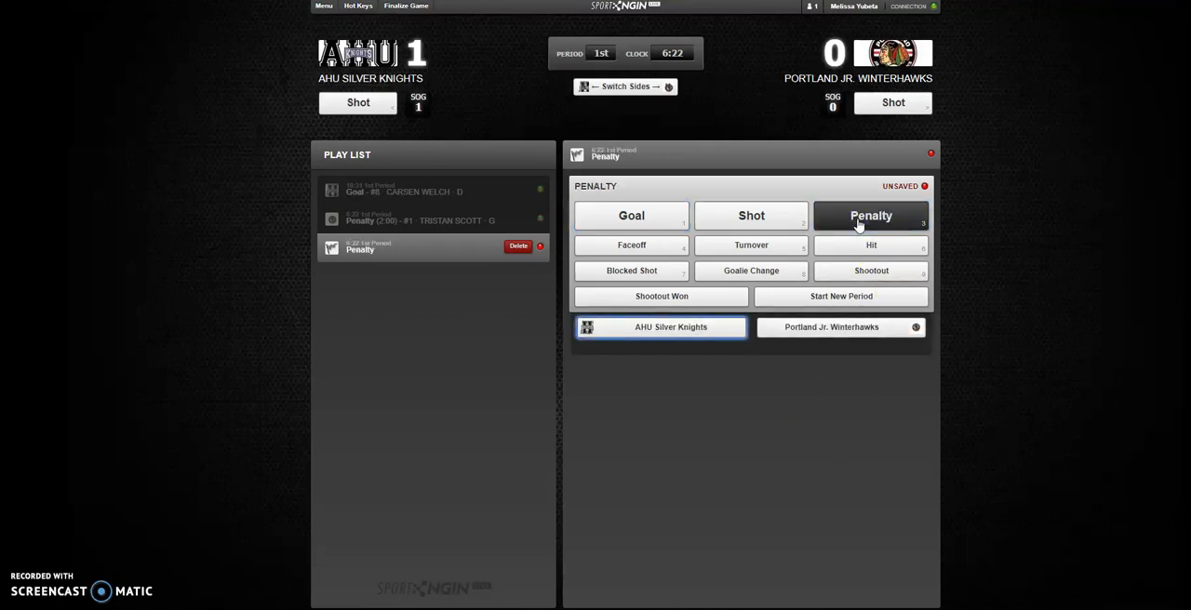
left_click(779, 328)
left_click(797, 371)
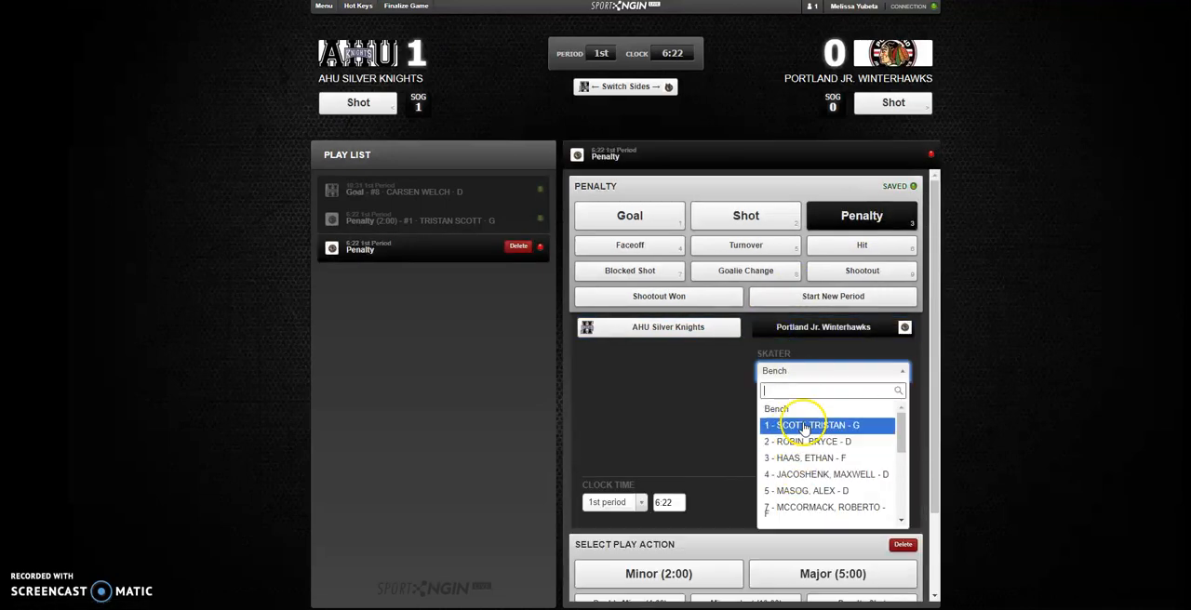
left_click(806, 426)
scroll(842, 437, "down", 1)
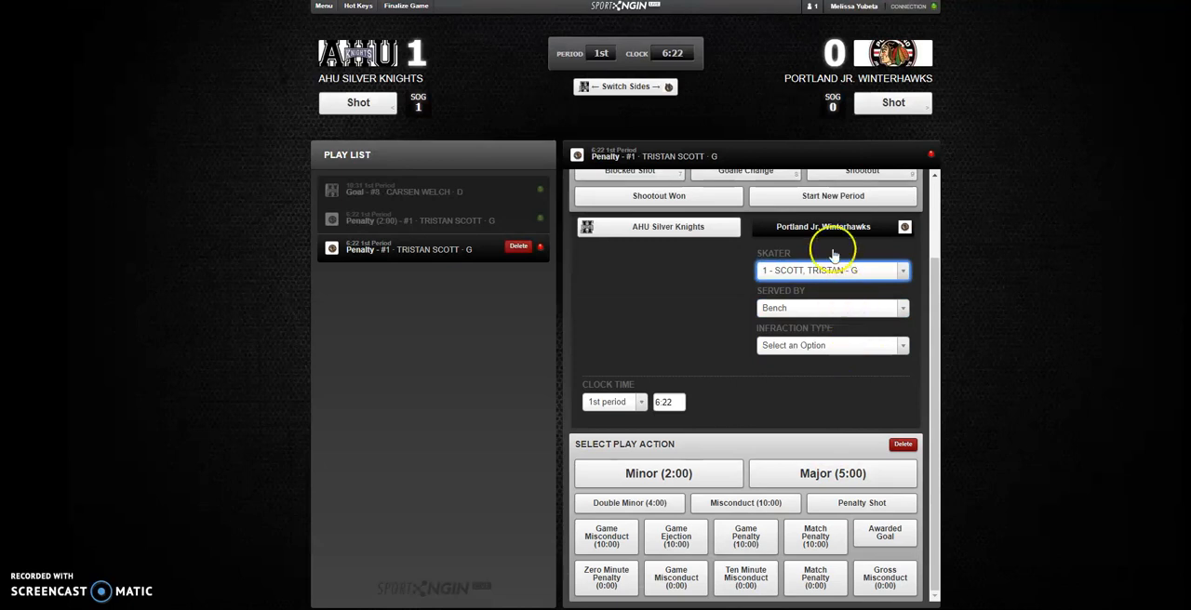
left_click(848, 308)
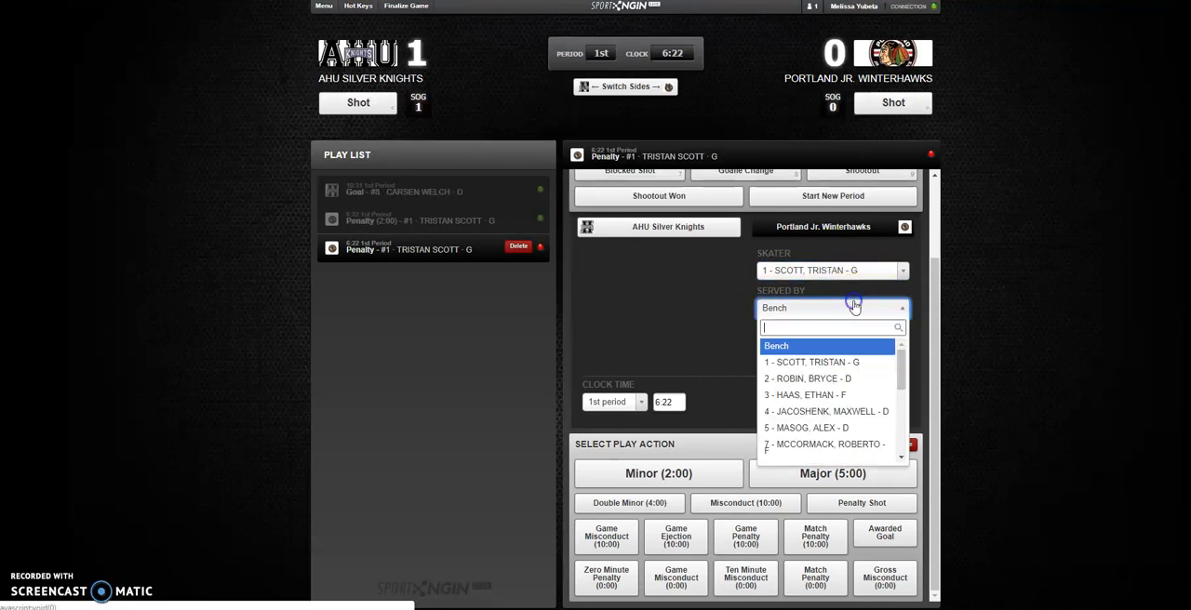
left_click(806, 378)
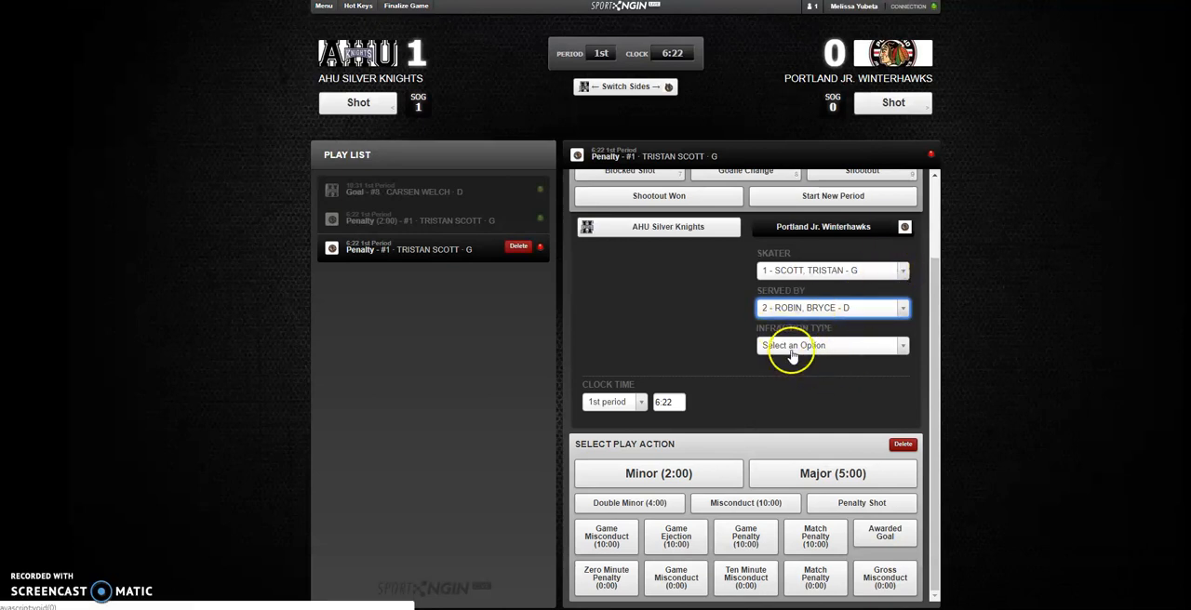
- Set the second penalty's infraction type to Head Contact and classify it as Misconduct (10:00)
left_click(789, 346)
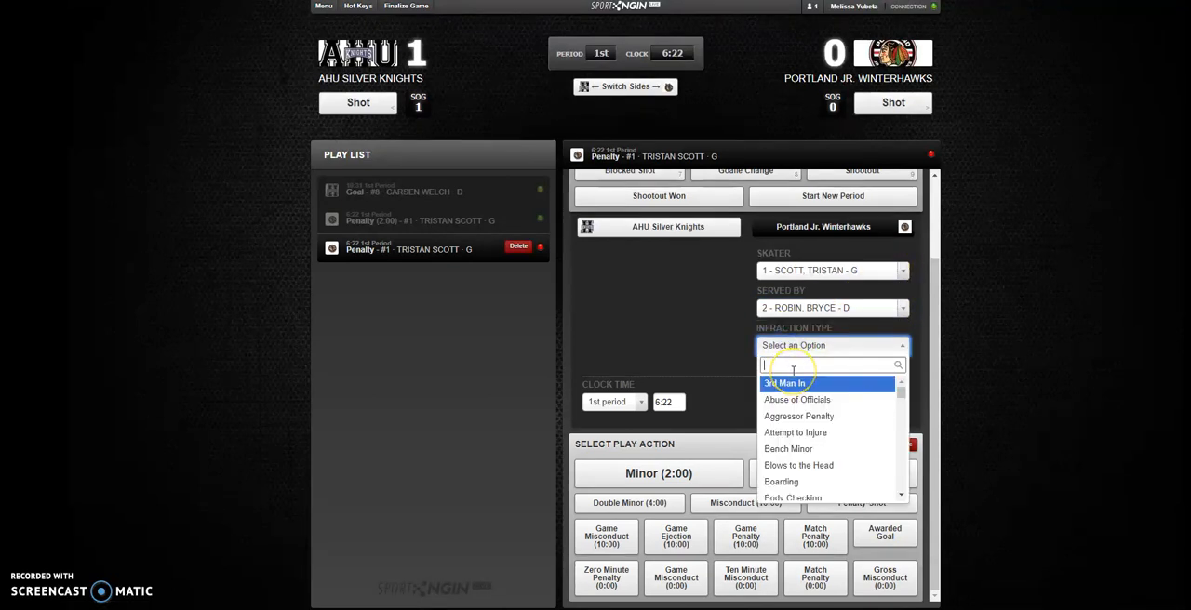
type("head")
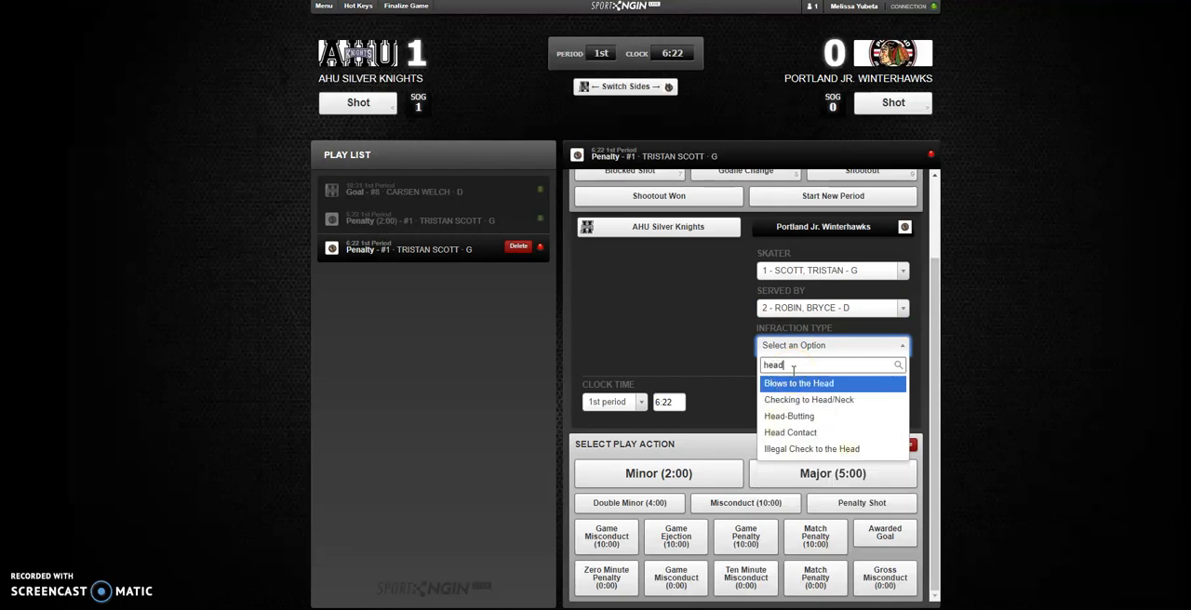
left_click(797, 433)
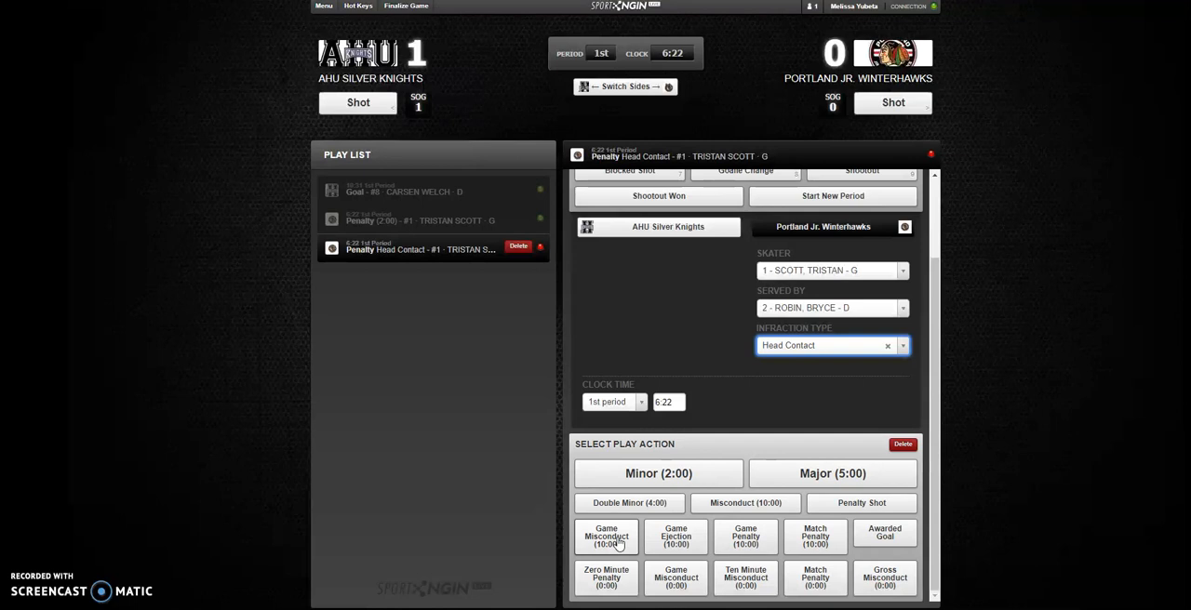
left_click(741, 504)
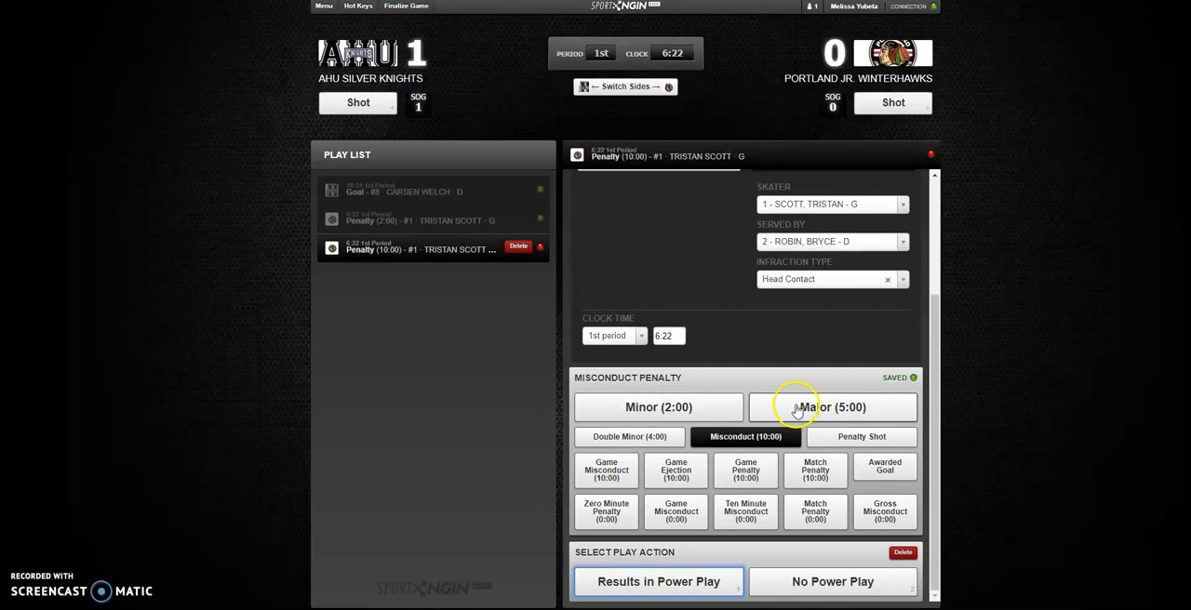
- Mark the misconduct penalty as No Power Play and proceed to a new play
left_click(639, 443)
left_click(741, 579)
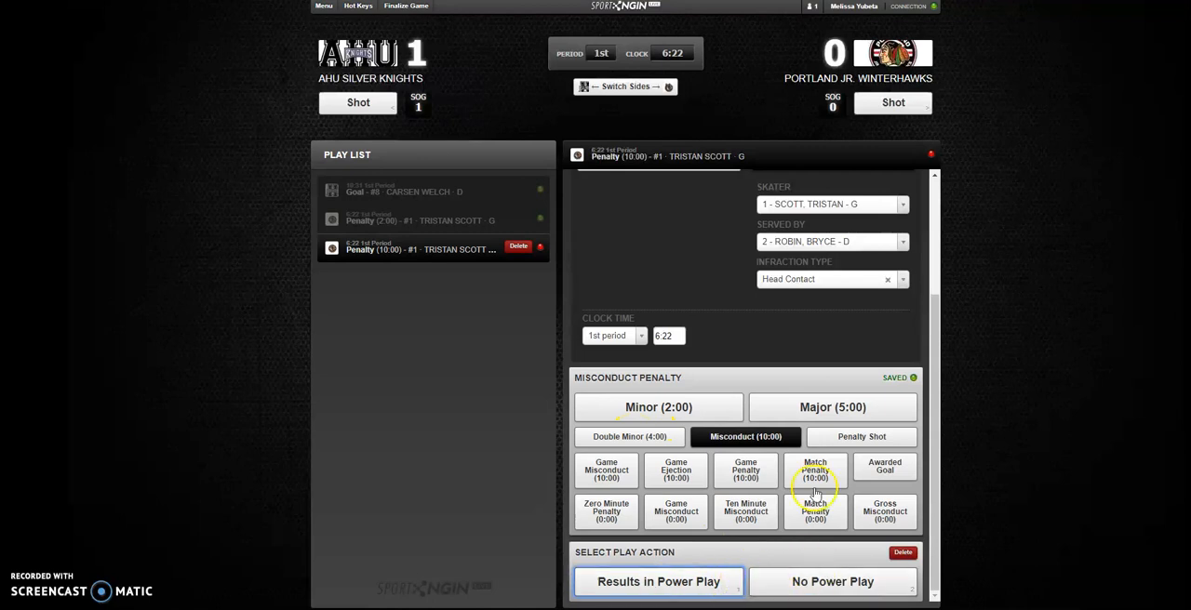
left_click(815, 588)
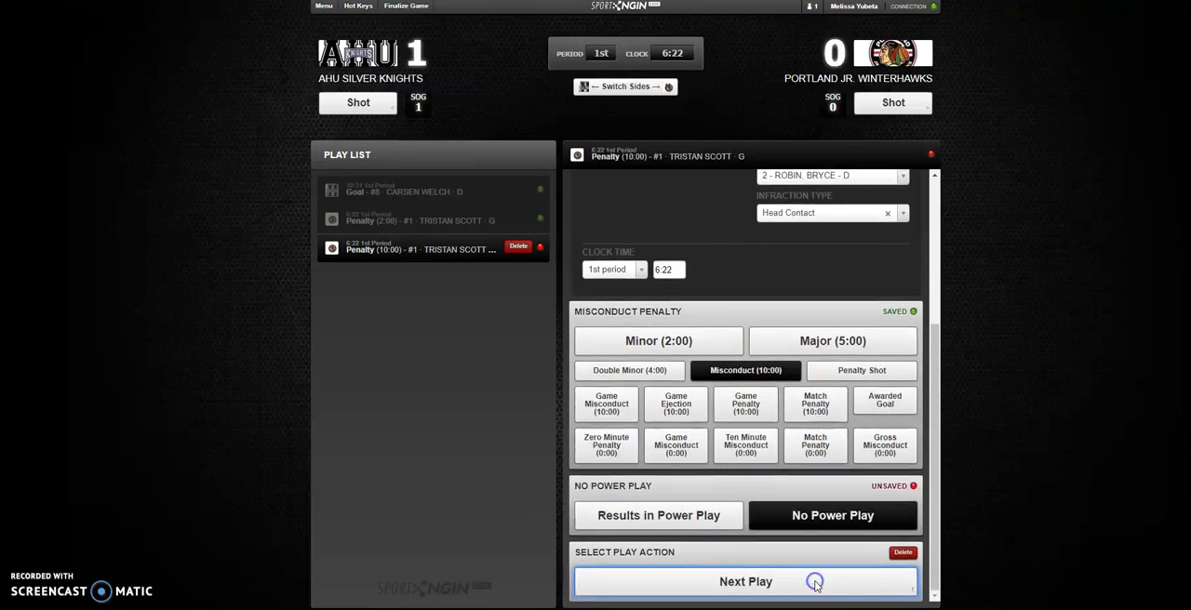
left_click(786, 586)
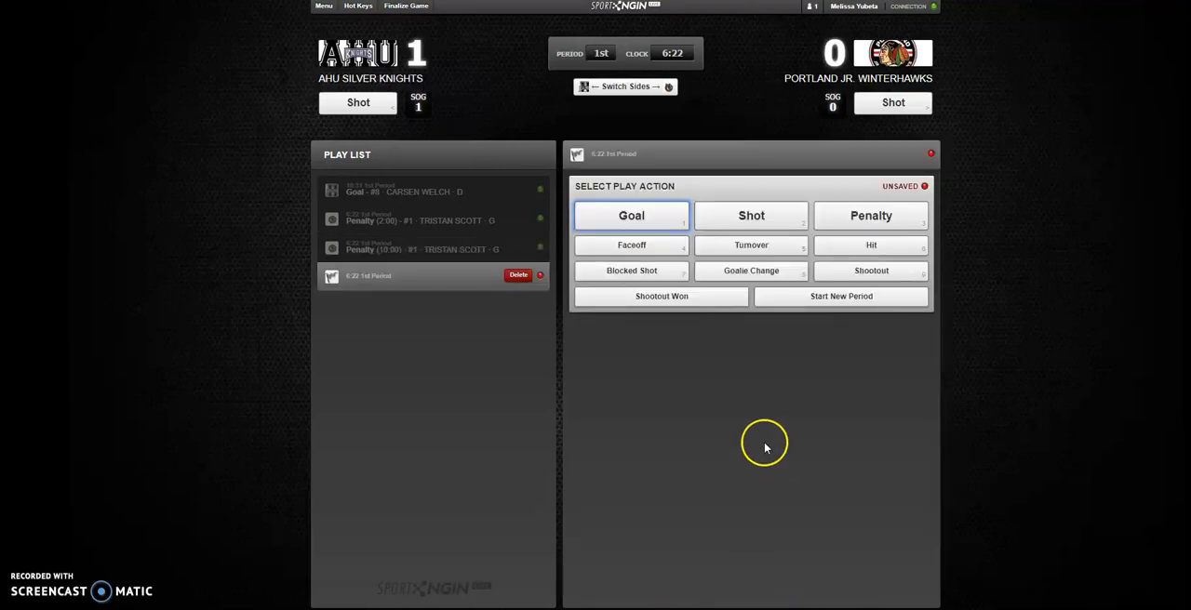
- Add a goal for AHU Silver Knights with number 12 as the scorer, leaving both assists at Bench
left_click(649, 220)
left_click(686, 330)
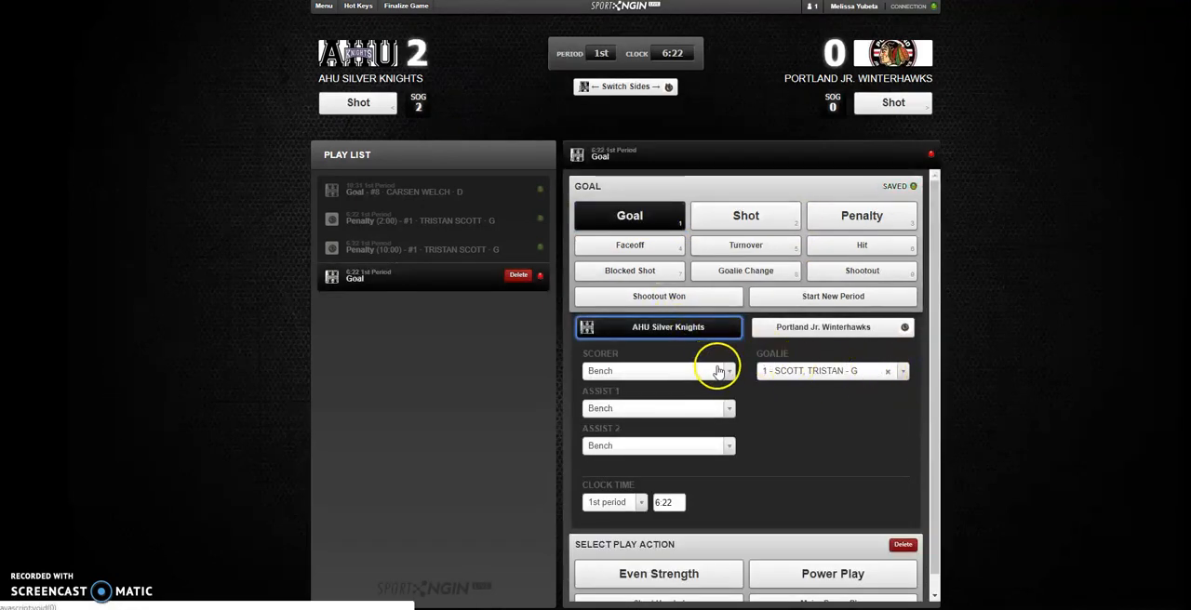
left_click(719, 371)
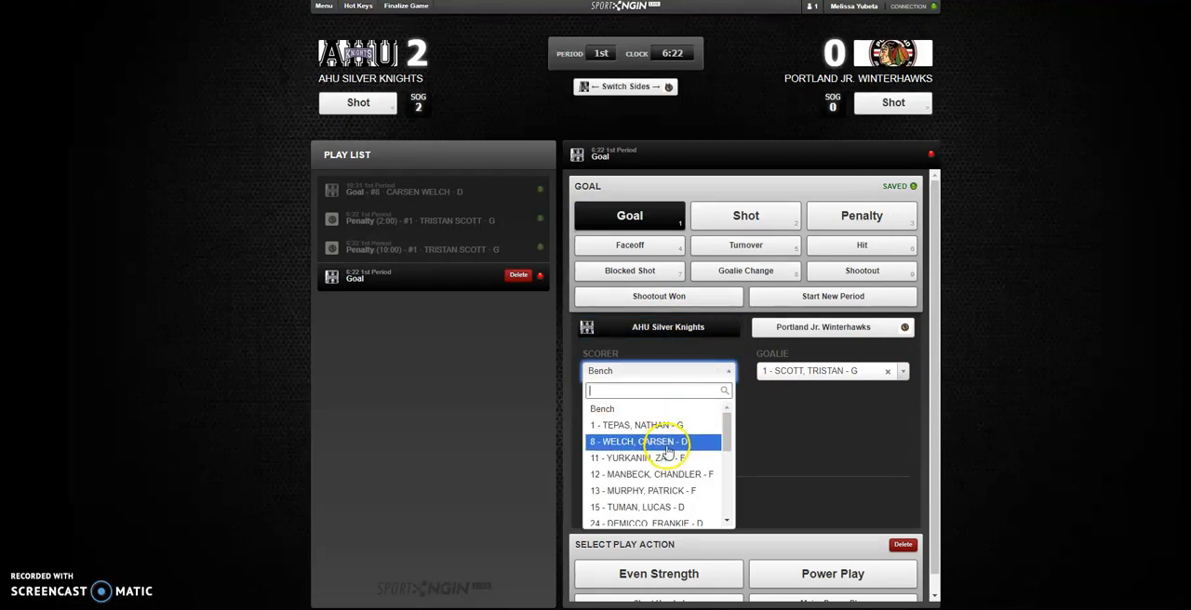
left_click(664, 475)
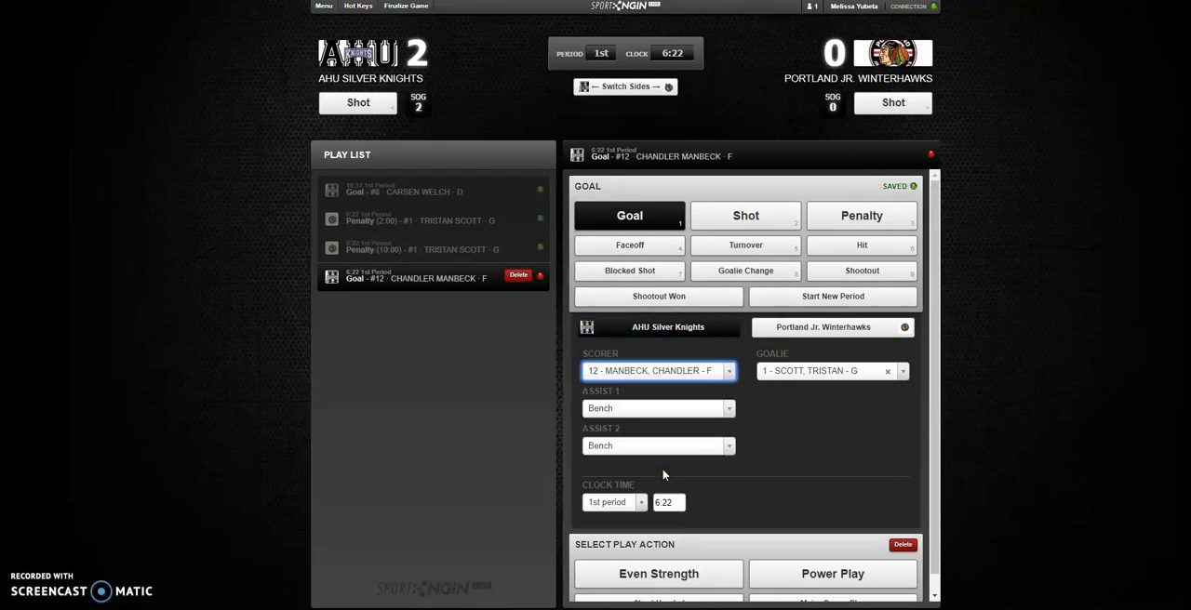
left_click(672, 410)
left_click(756, 447)
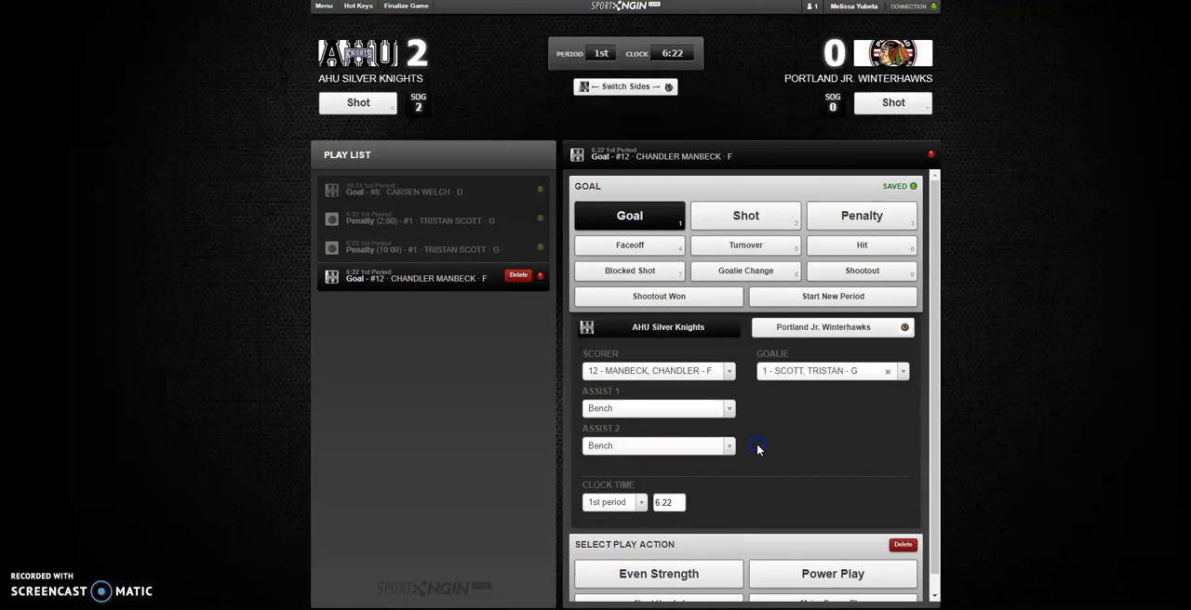
- Set the goal's clock time to 5:12 and complete it as a Power Play goal, proceeding to a new play
left_click_drag(679, 500, 654, 503)
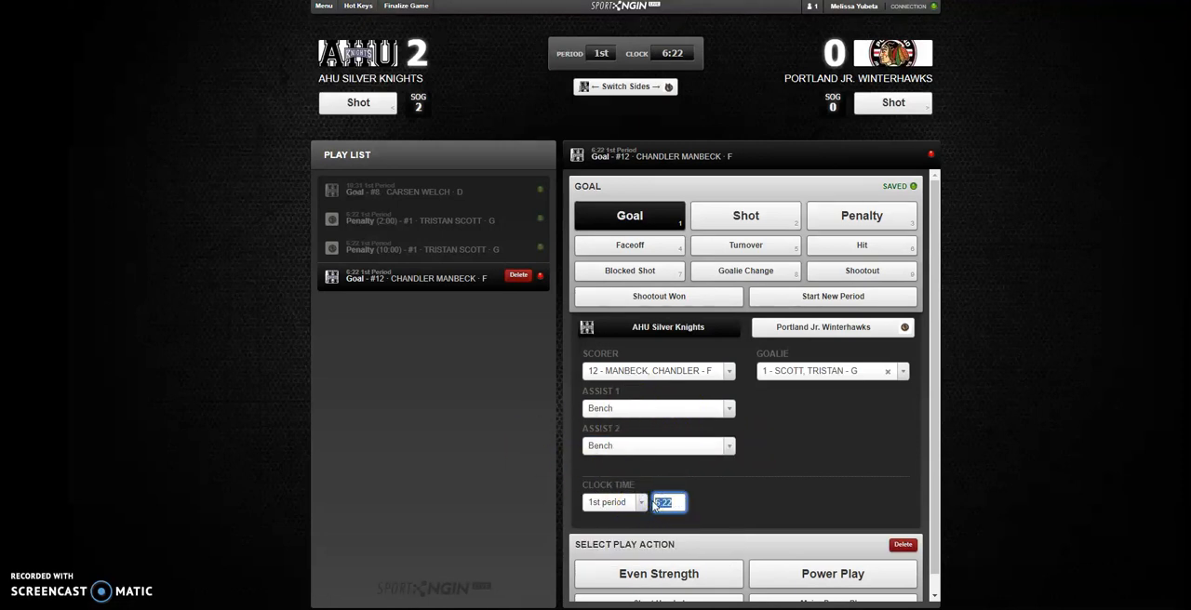
type("5:12")
left_click(777, 489)
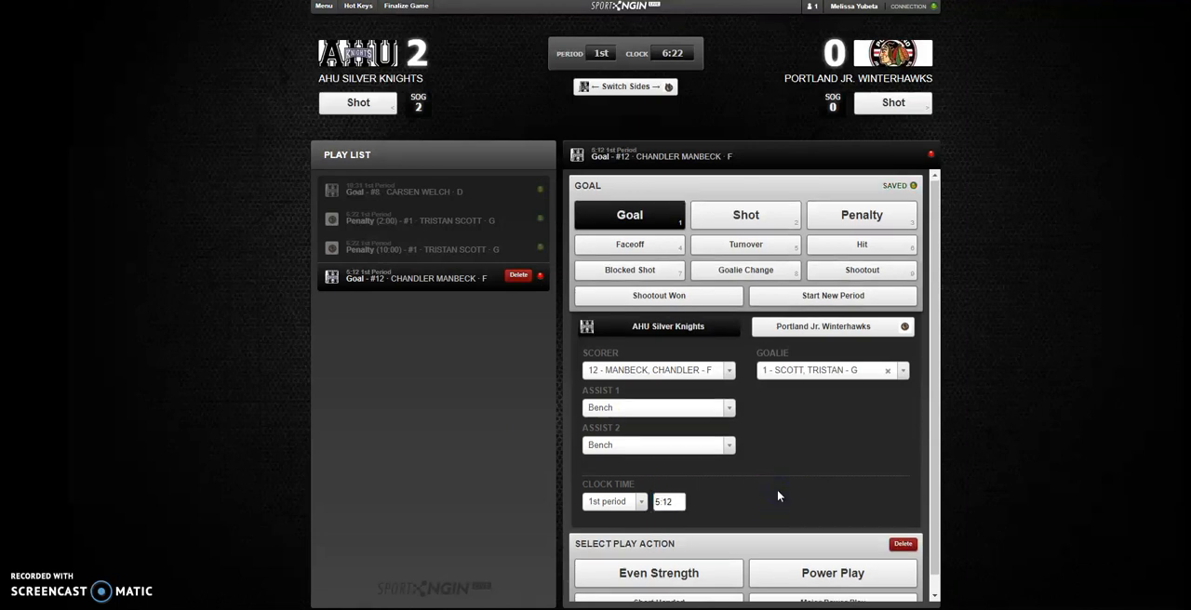
left_click(826, 556)
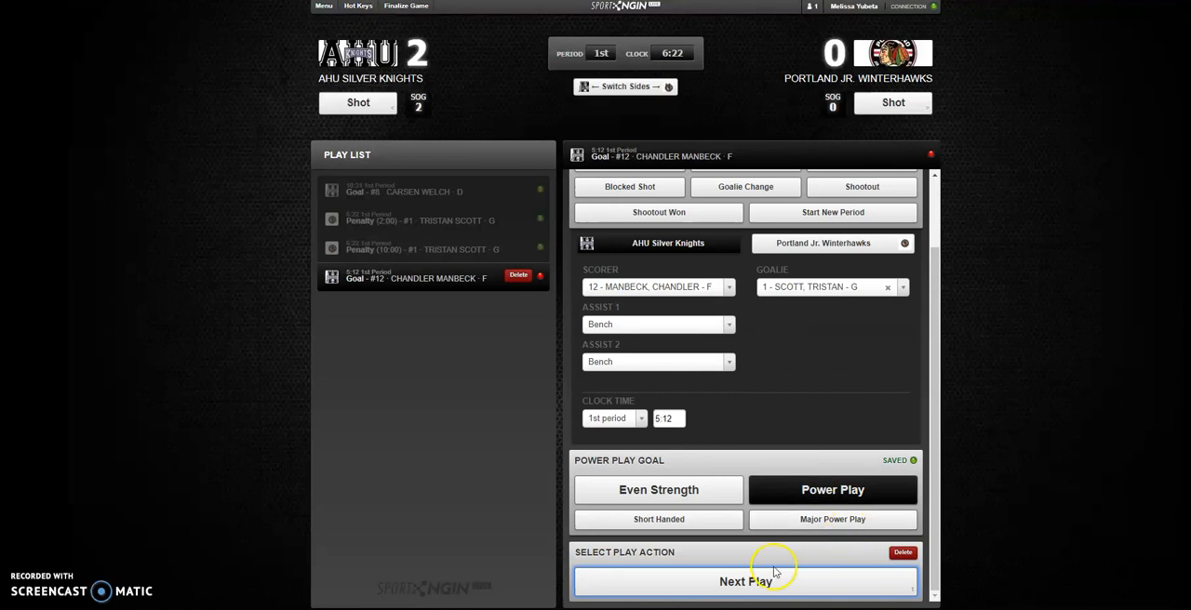
left_click(734, 586)
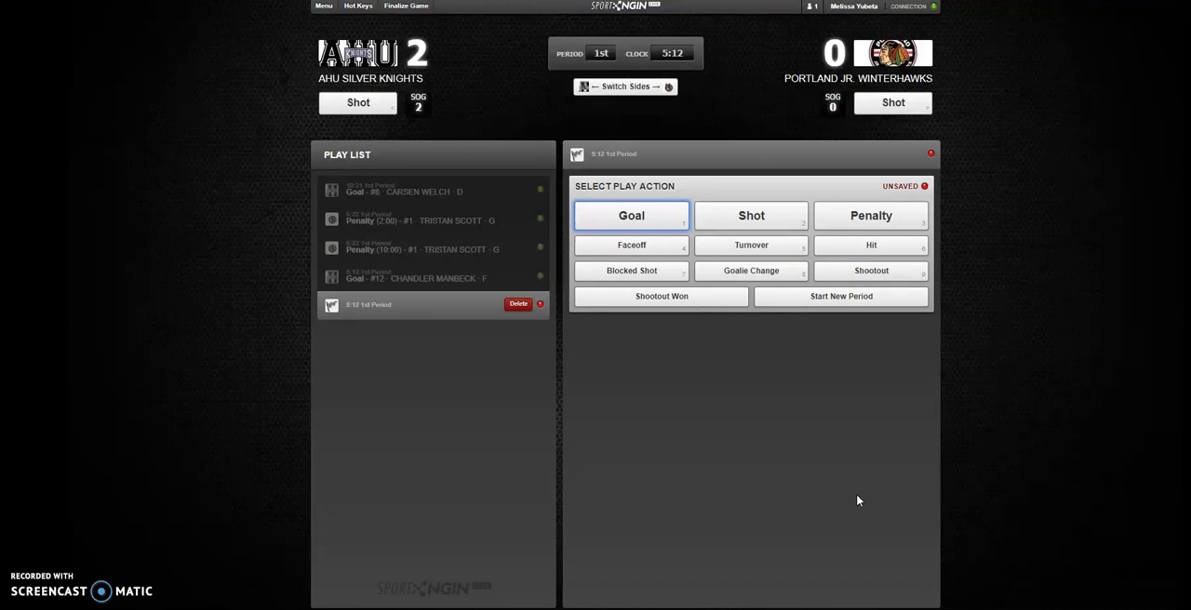
- Add a penalty for AHU Silver Knights with number 13 as both the penalized skater and the player serving it
left_click(871, 217)
left_click(706, 328)
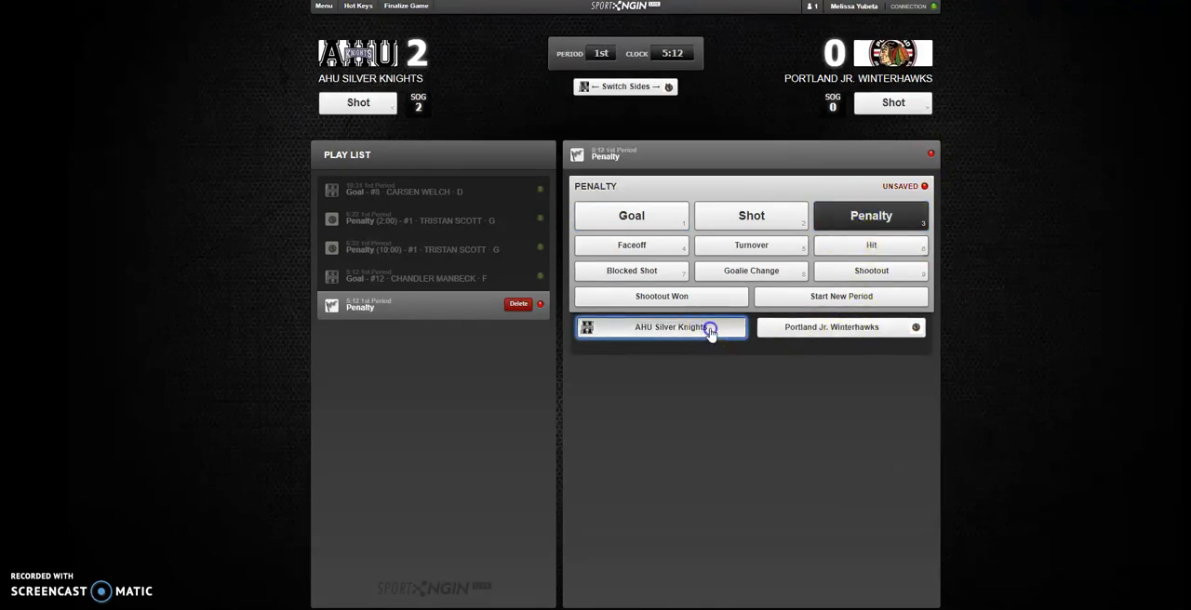
left_click(664, 370)
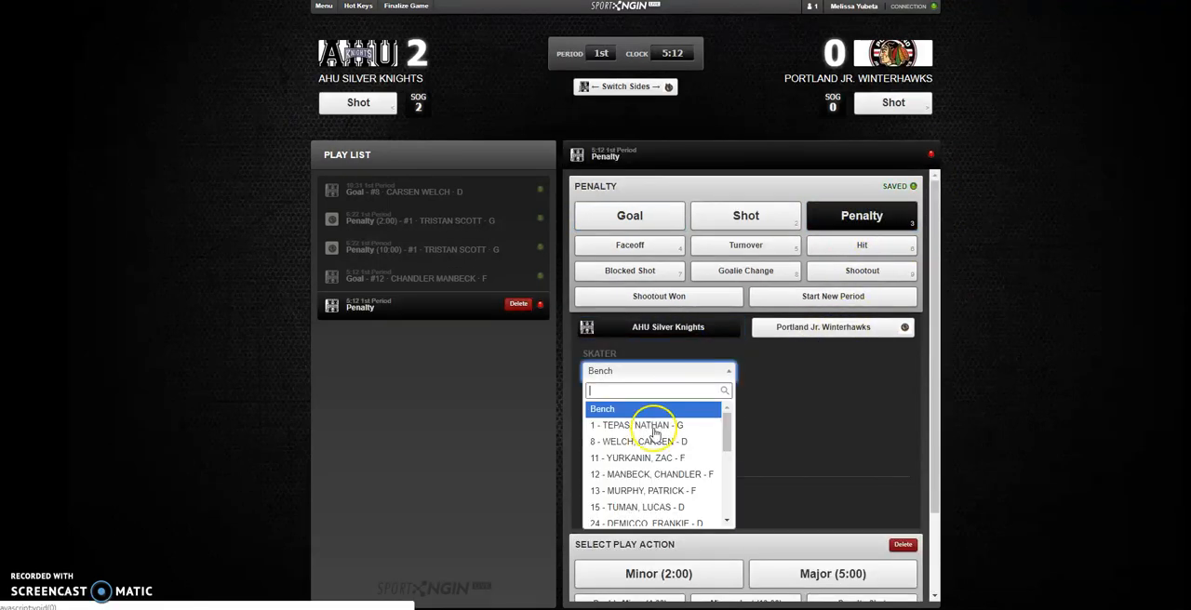
left_click(651, 490)
left_click(657, 408)
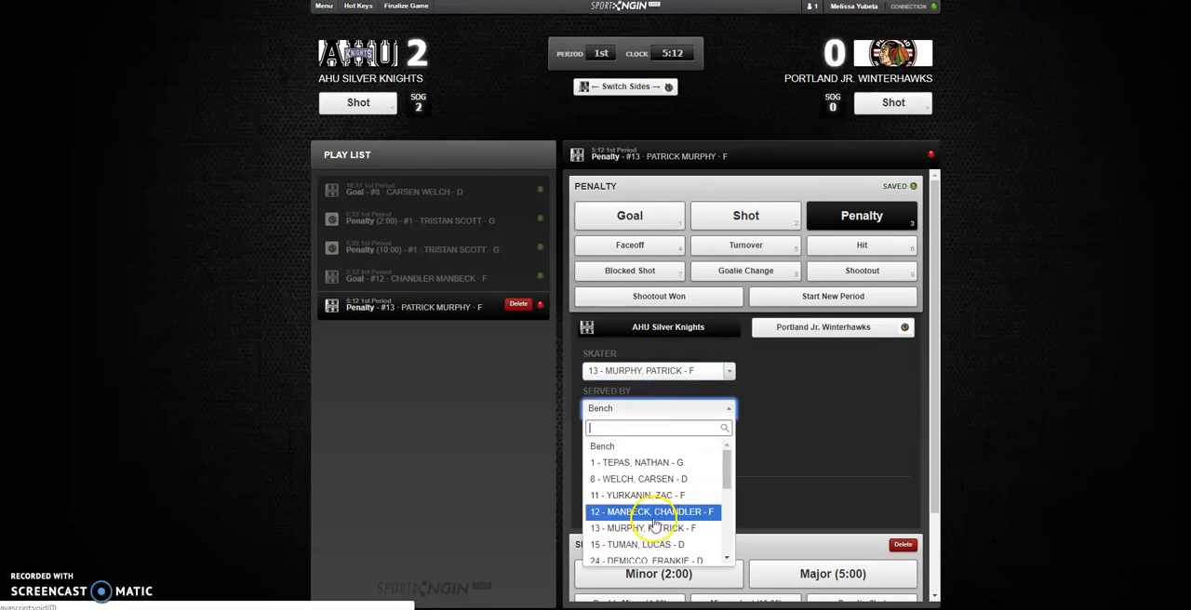
left_click(654, 527)
- Set the infraction type of number 13's penalty to Roughing
left_click(715, 446)
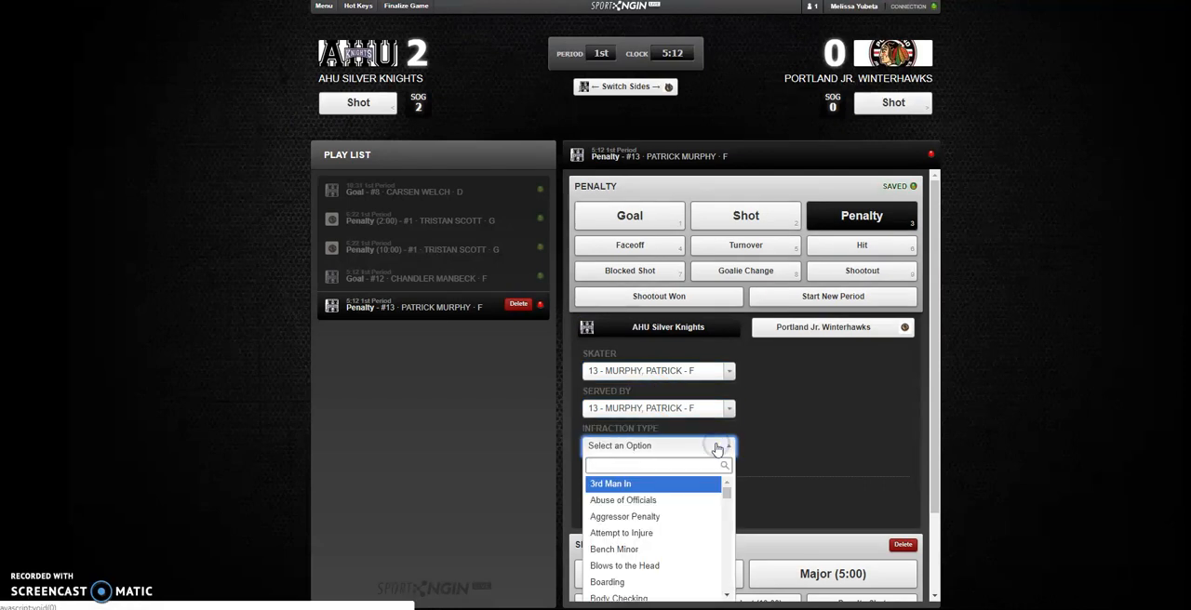
type("rpoug")
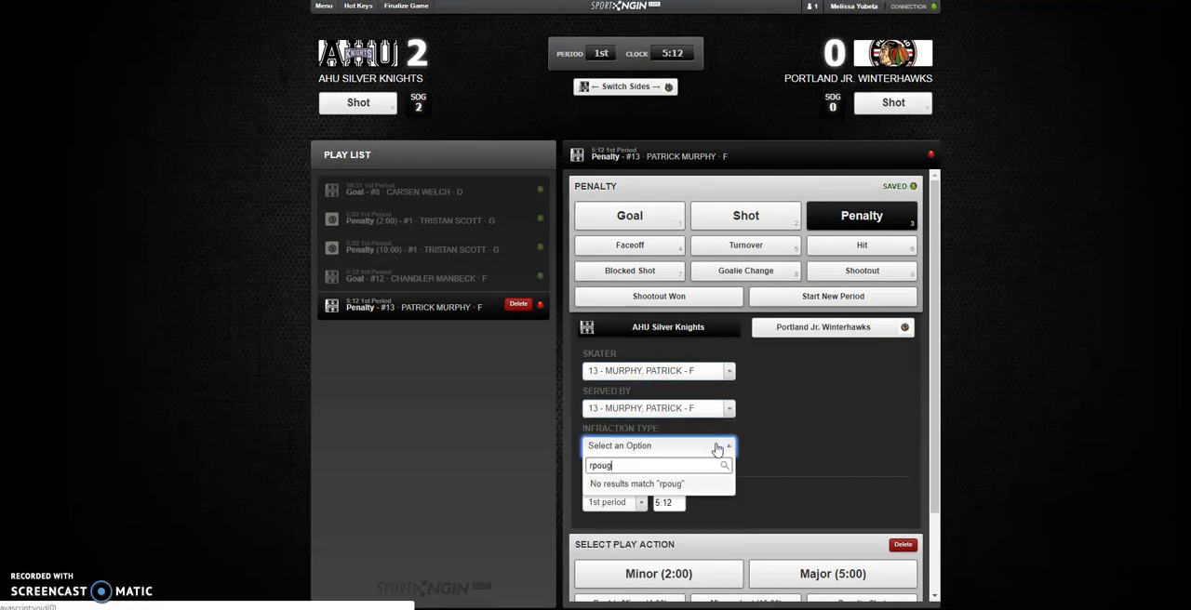
key("BackSpace")
key("BackSpace")
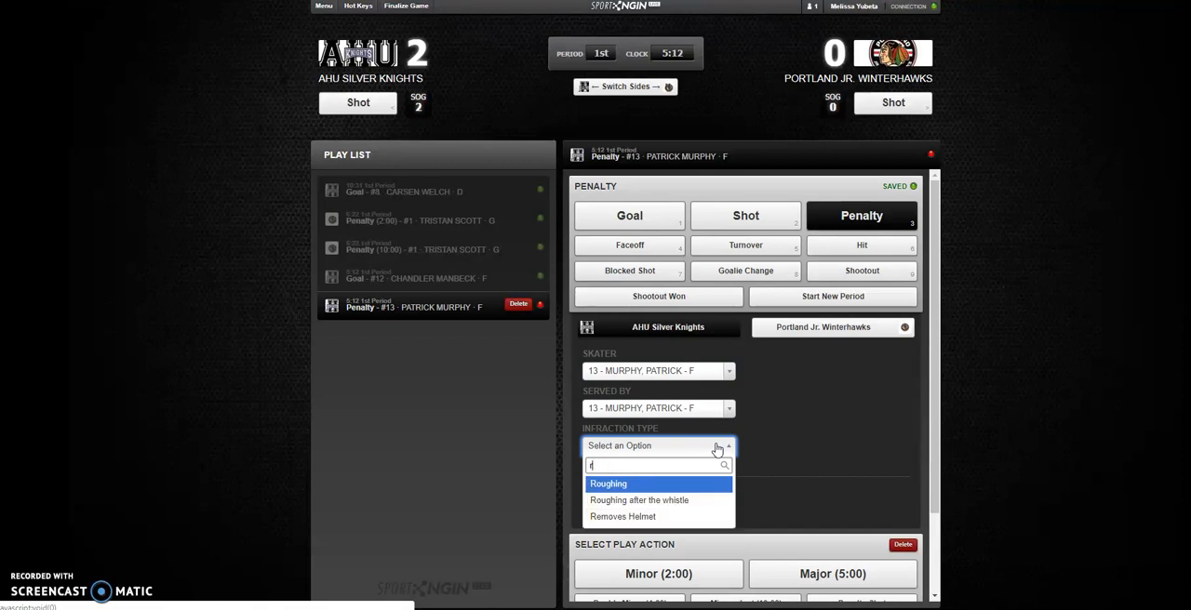
type("ough")
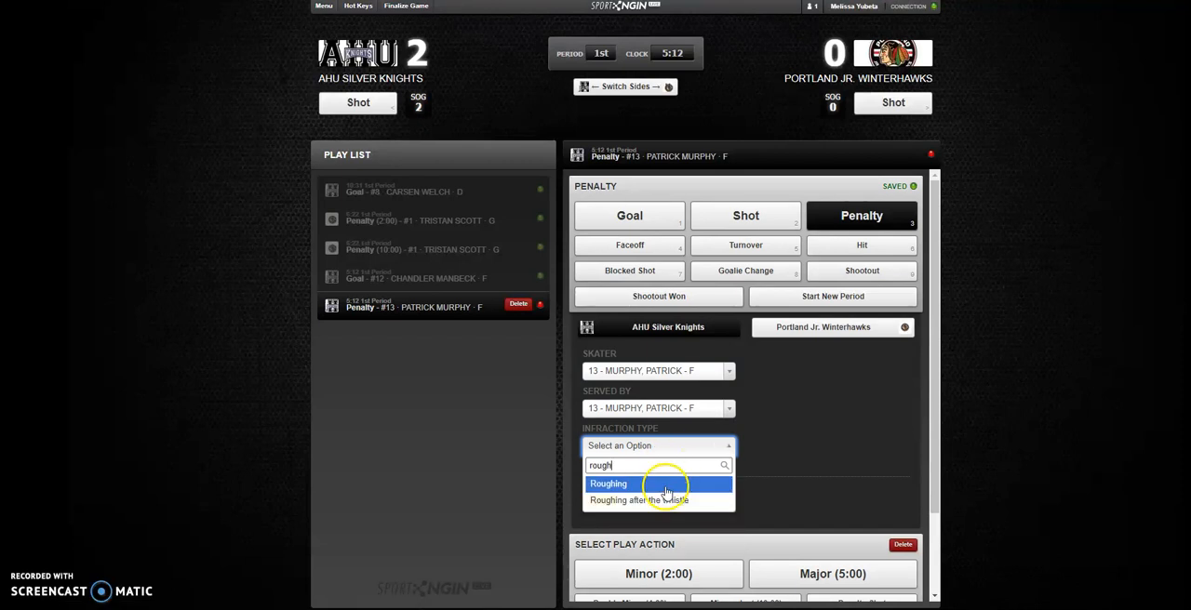
left_click(663, 484)
- Set the roughing penalty's clock time to 1:10, complete it as a Minor (2:00) with No Power Play, and proceed to a new play
scroll(665, 494, "down", 1)
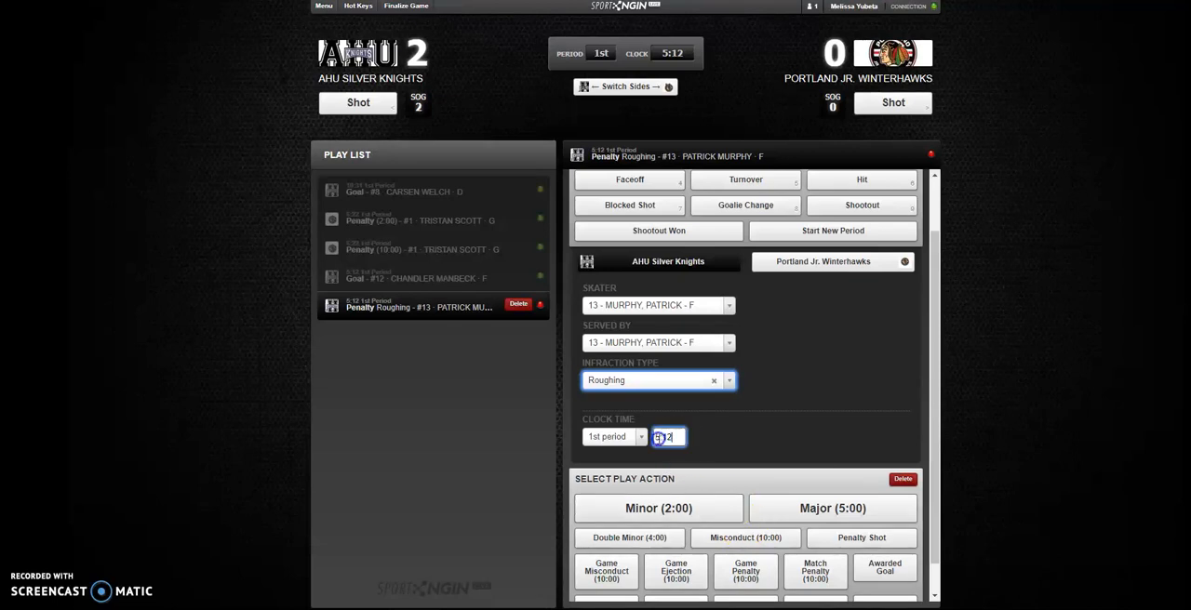
left_click_drag(672, 437, 641, 439)
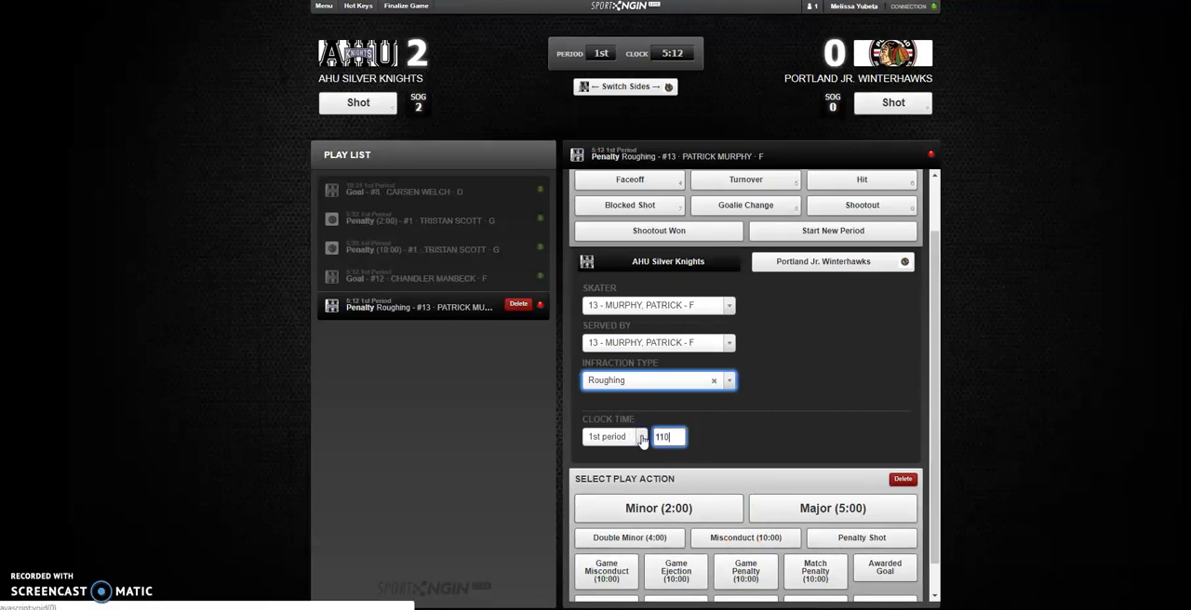
left_click(732, 438)
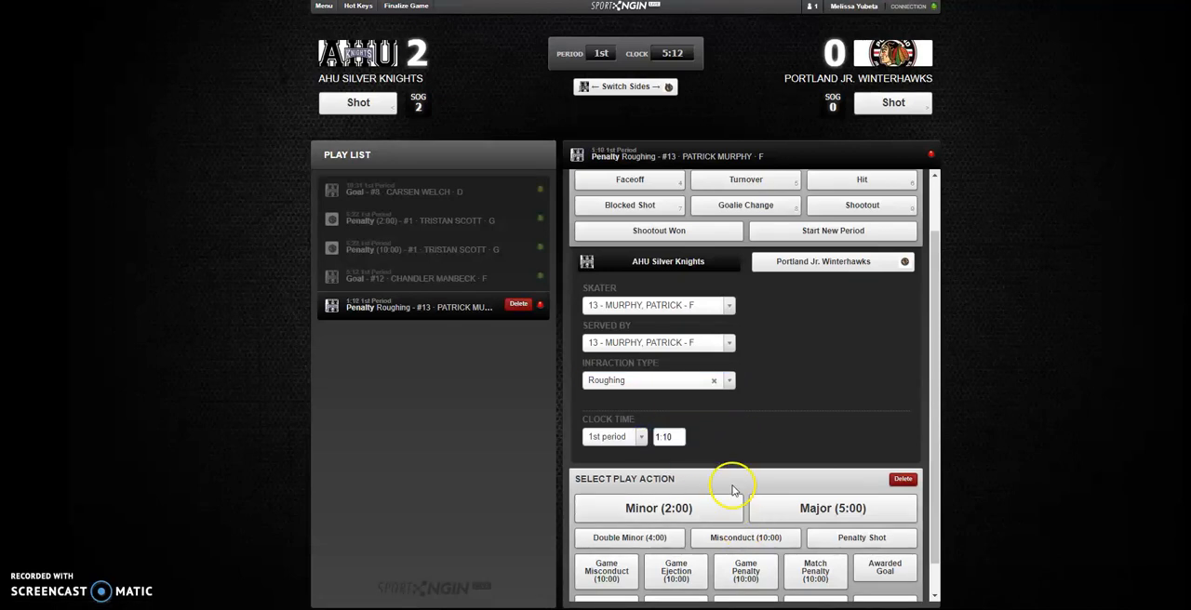
left_click(671, 510)
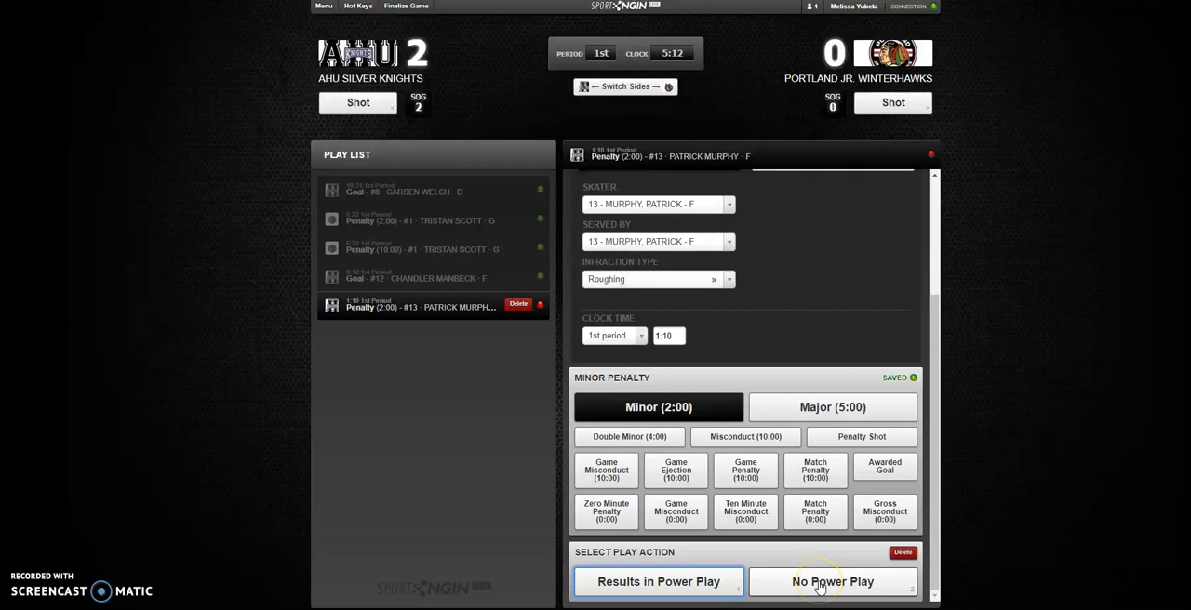
left_click(819, 586)
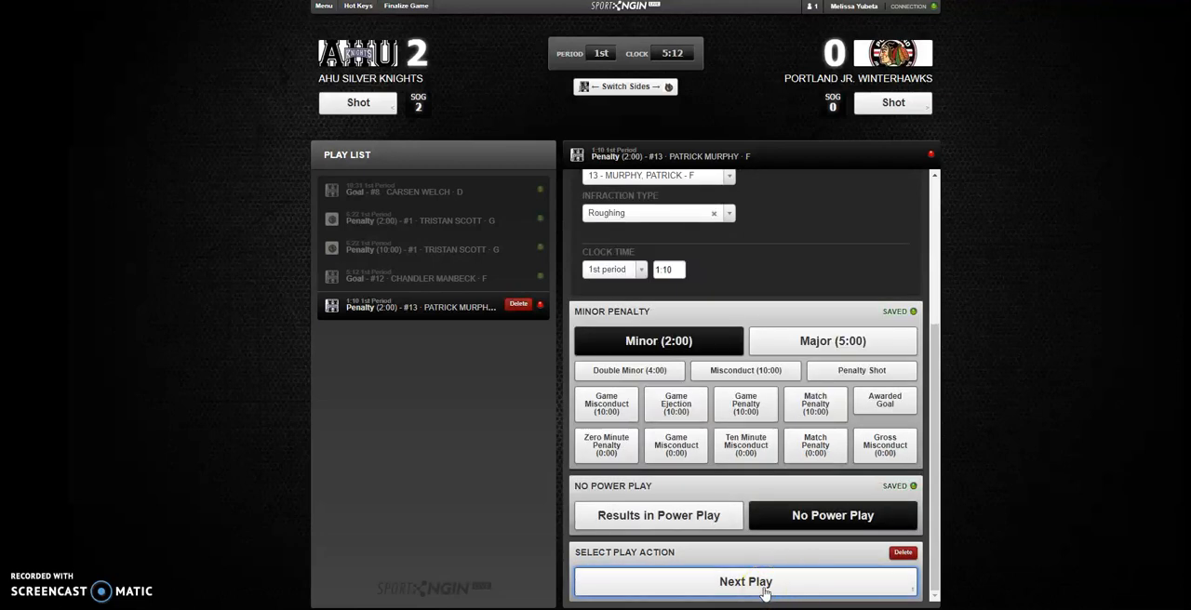
left_click(765, 586)
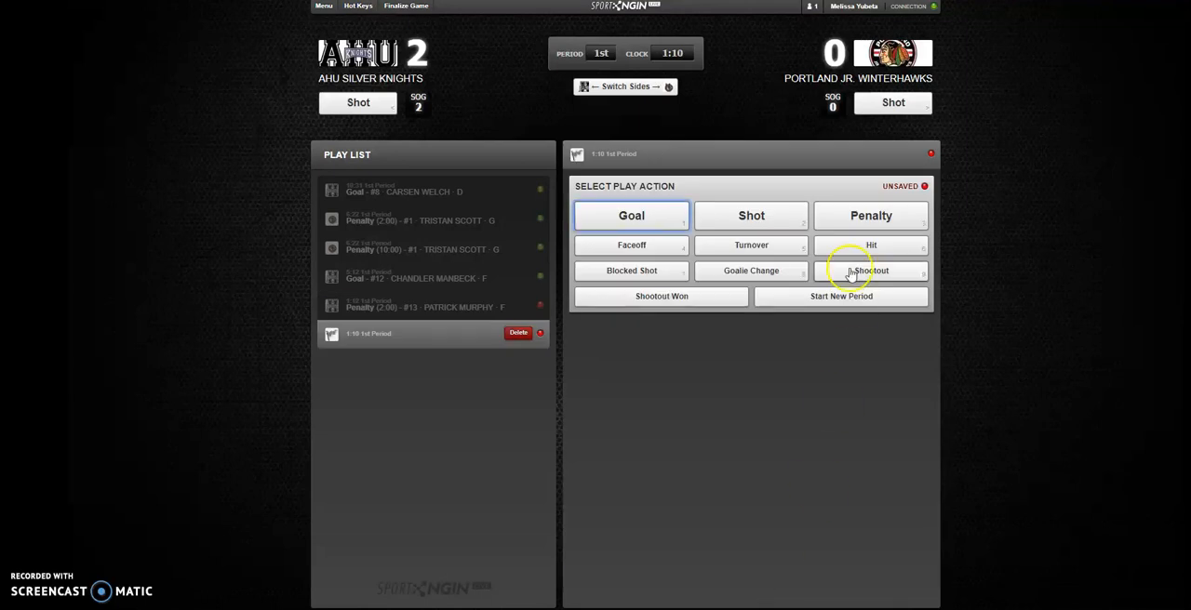
- Add a penalty for Portland Jr. Winterhawks with number 3 as both the penalized skater and the player serving it
left_click(865, 216)
left_click(861, 326)
left_click(828, 374)
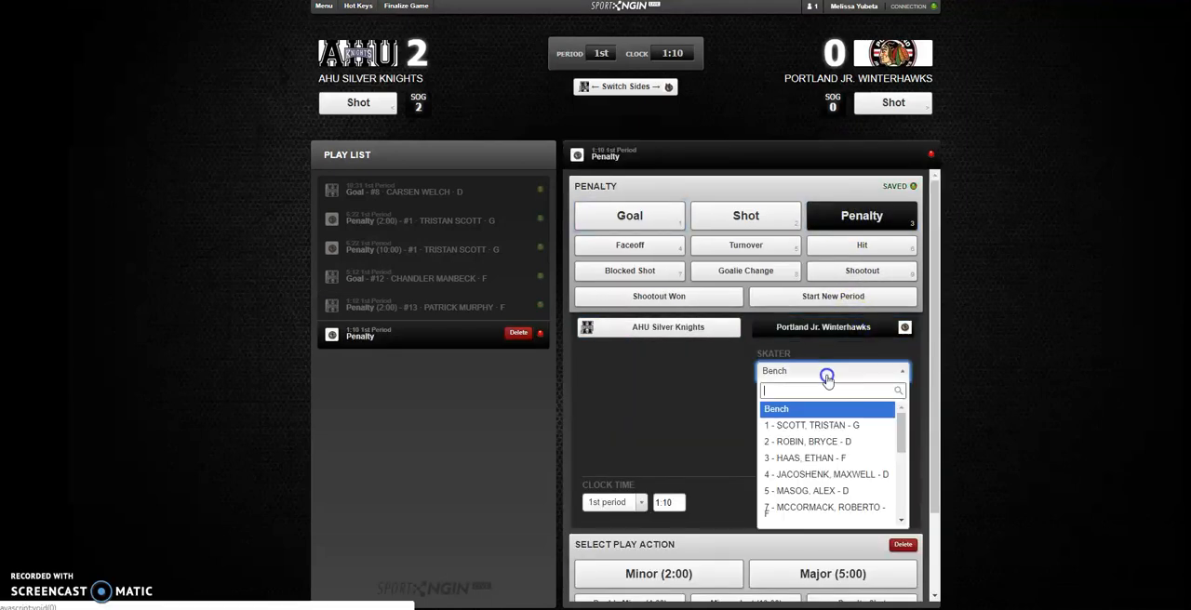
left_click(815, 459)
left_click(844, 409)
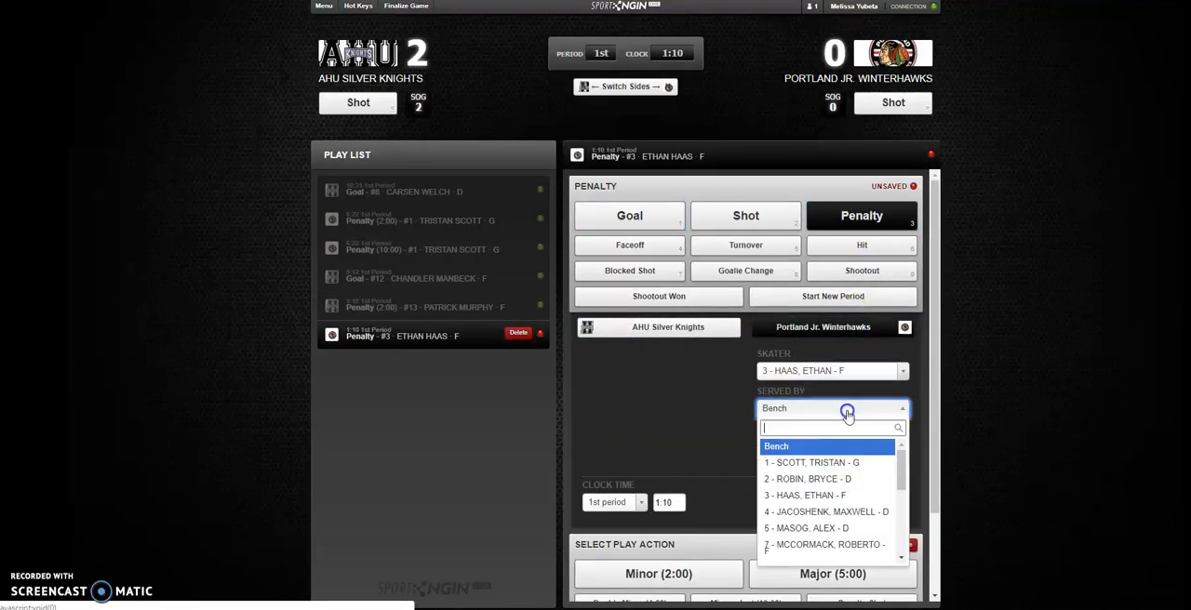
left_click(836, 494)
- Set number 3's infraction to Roughing and complete it as a Minor (2:00) with No Power Play, proceeding to a new play
left_click(824, 447)
type("r")
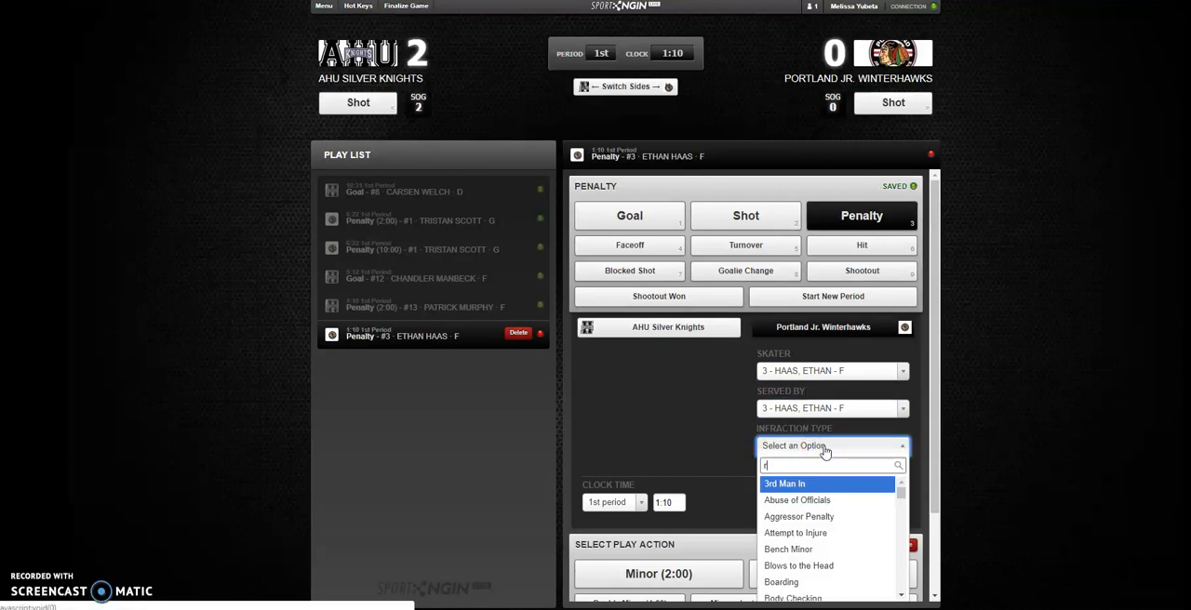
type("ough")
left_click(823, 484)
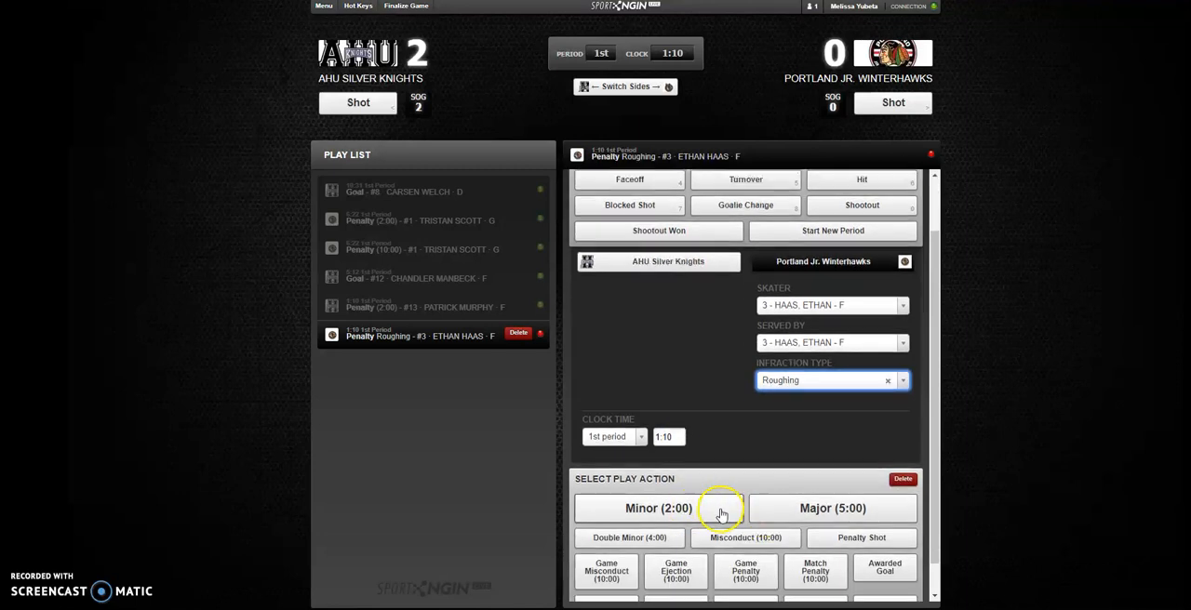
left_click(719, 511)
left_click(840, 583)
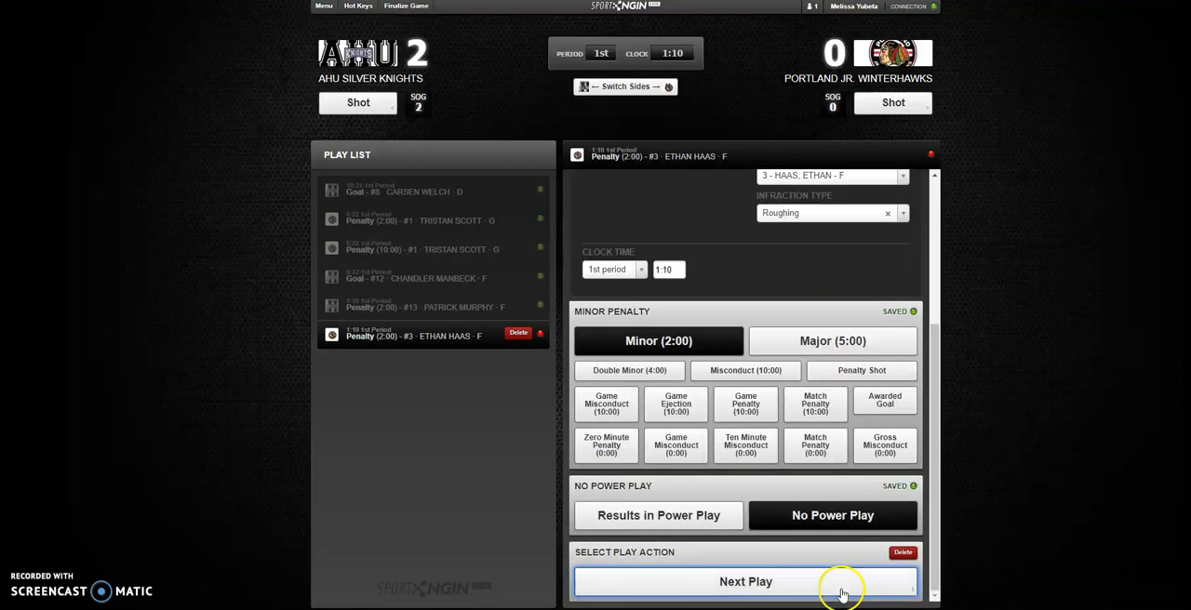
- Record nine shots on goal for AHU Silver Knights and four for Portland Jr. Winterhawks in the 1st period
left_click(370, 106)
left_click(371, 107)
left_click(372, 107)
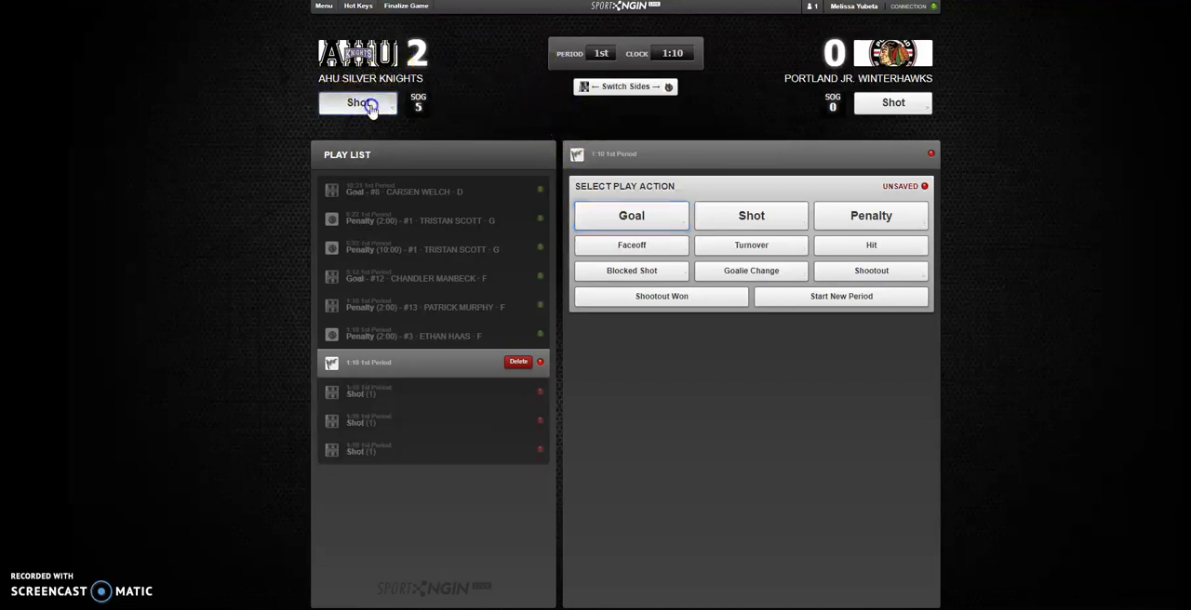
left_click(371, 107)
left_click(372, 107)
left_click(371, 107)
left_click(371, 107)
left_click(875, 107)
left_click(874, 107)
left_click(874, 107)
left_click(874, 107)
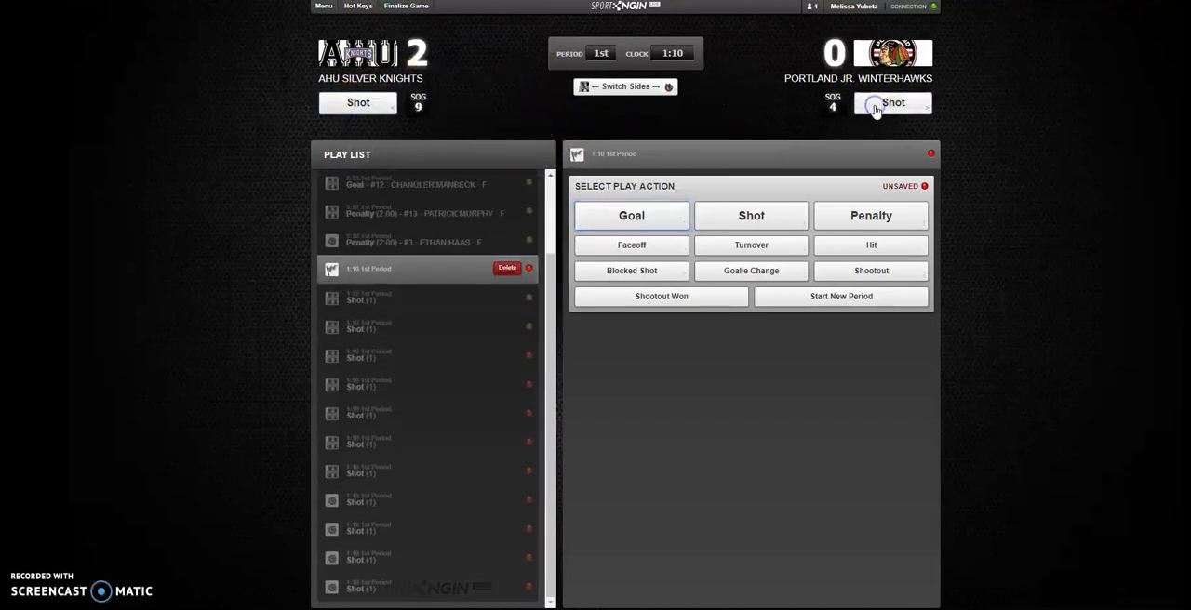
left_click(385, 109)
left_click(385, 110)
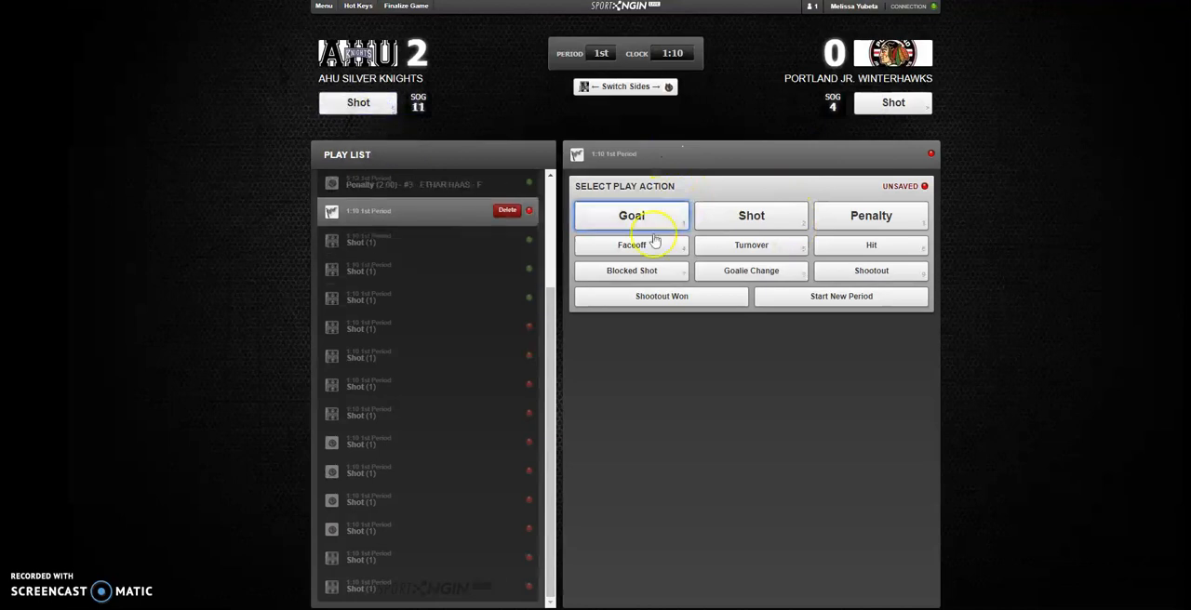
- Start the 2nd period and add a goal for AHU Silver Knights with number 15 as the scorer
left_click(805, 305)
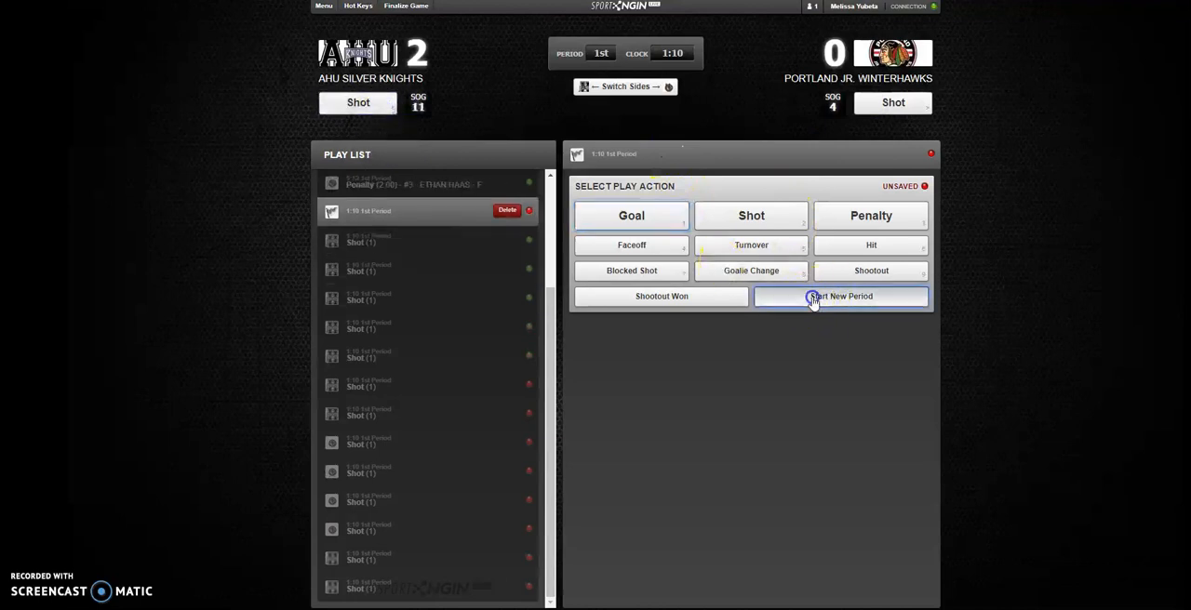
left_click(744, 365)
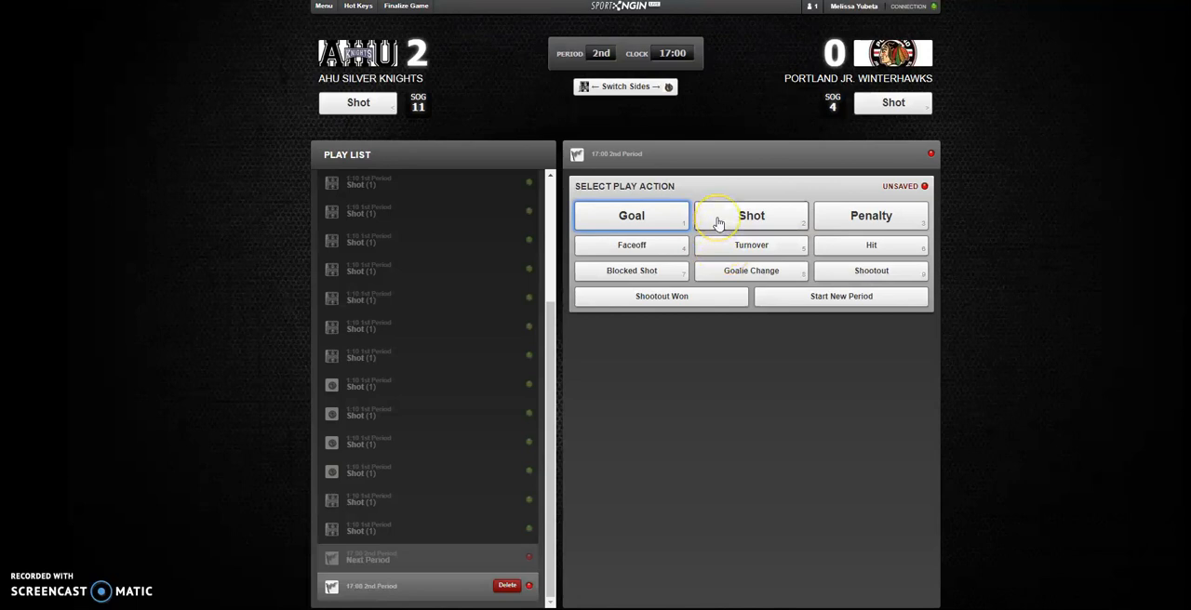
left_click(666, 223)
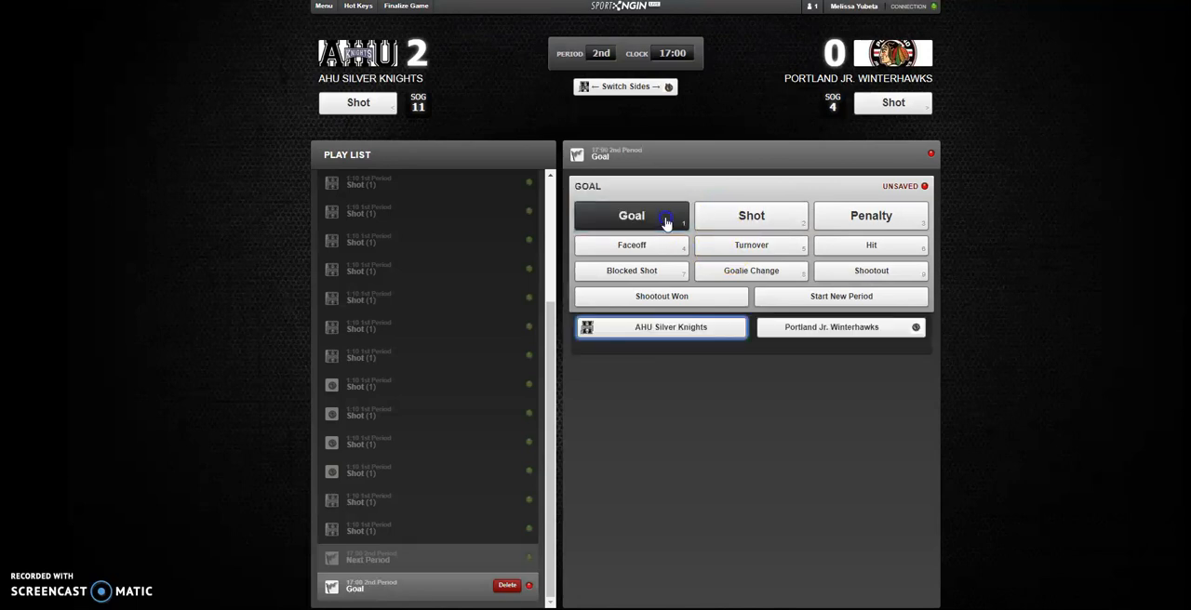
left_click(666, 332)
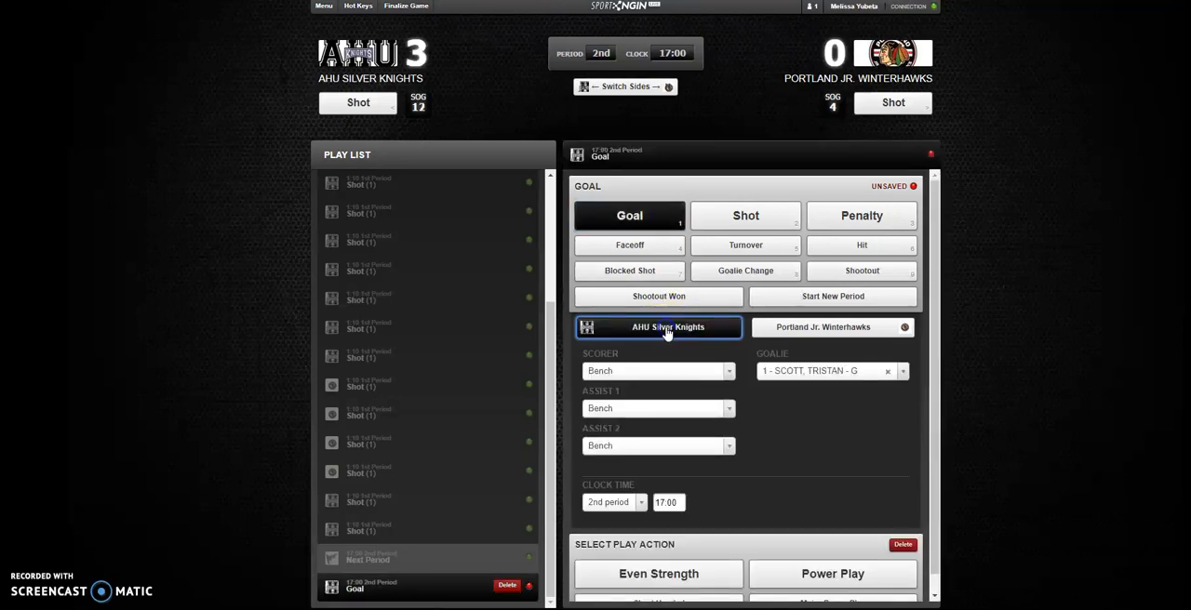
left_click(728, 371)
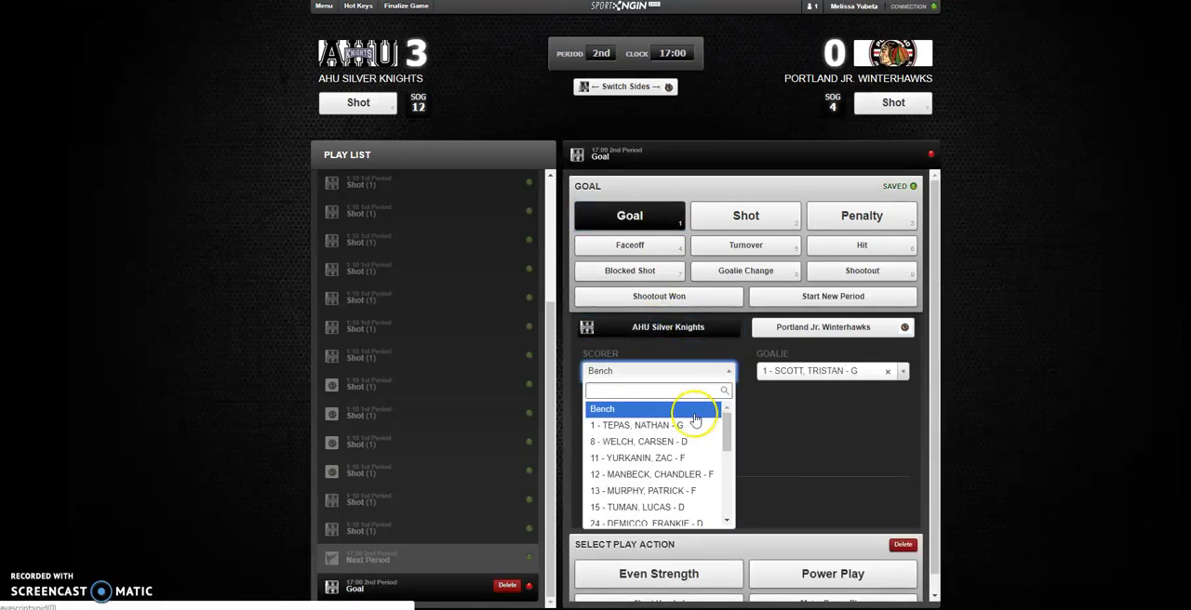
left_click(651, 507)
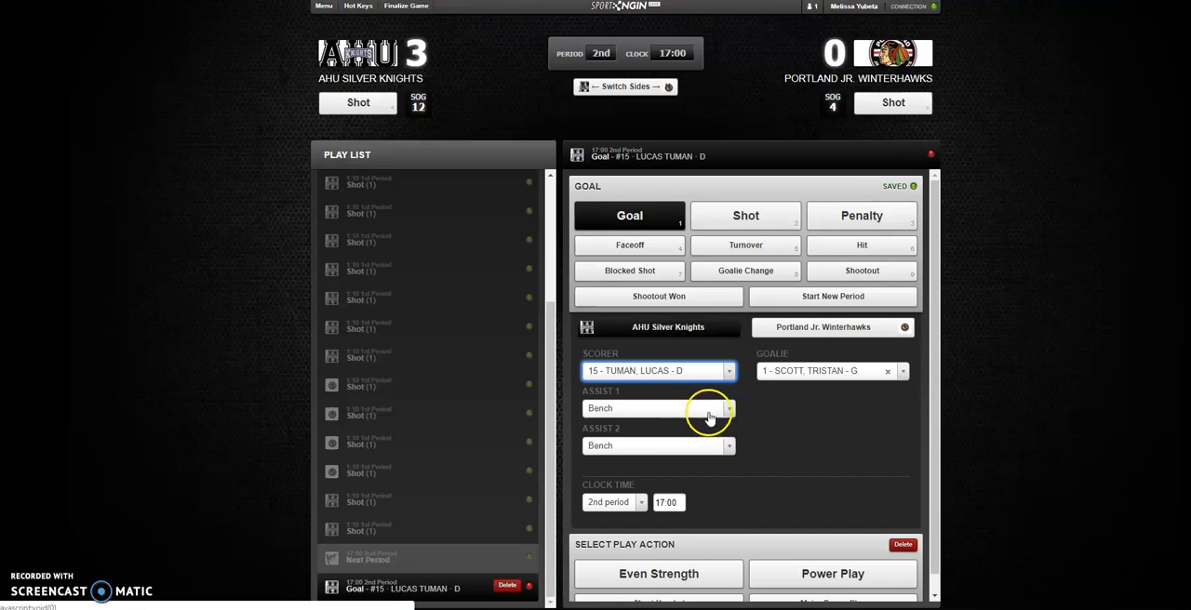
- Set the goalie for number 15's goal to Empty Net
scroll(744, 451, "down", 1)
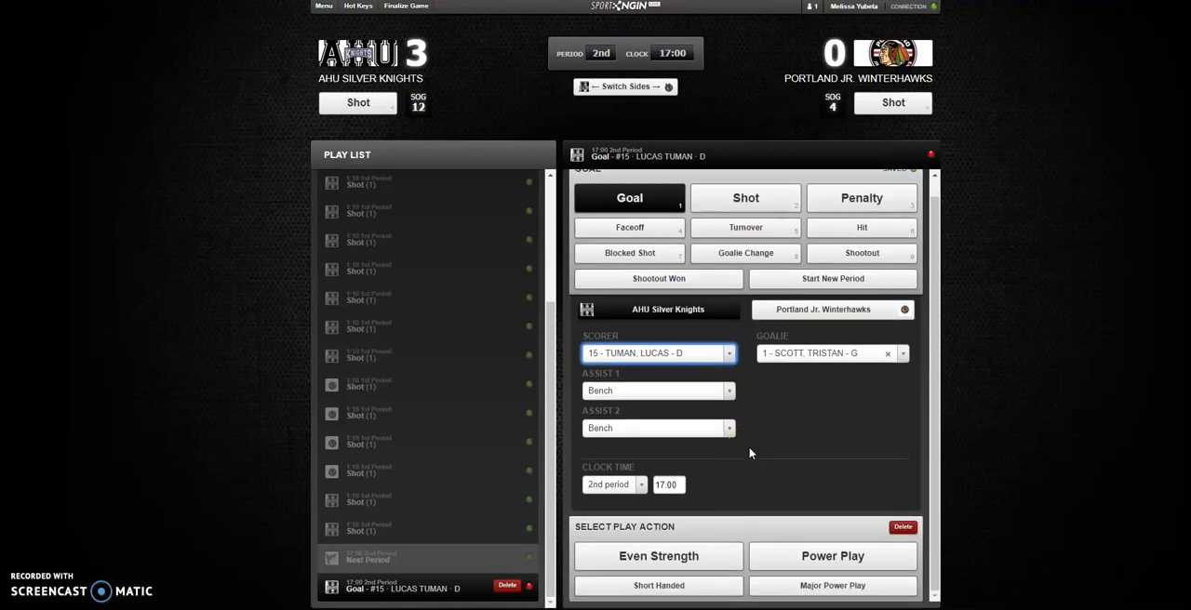
left_click(903, 354)
left_click(905, 355)
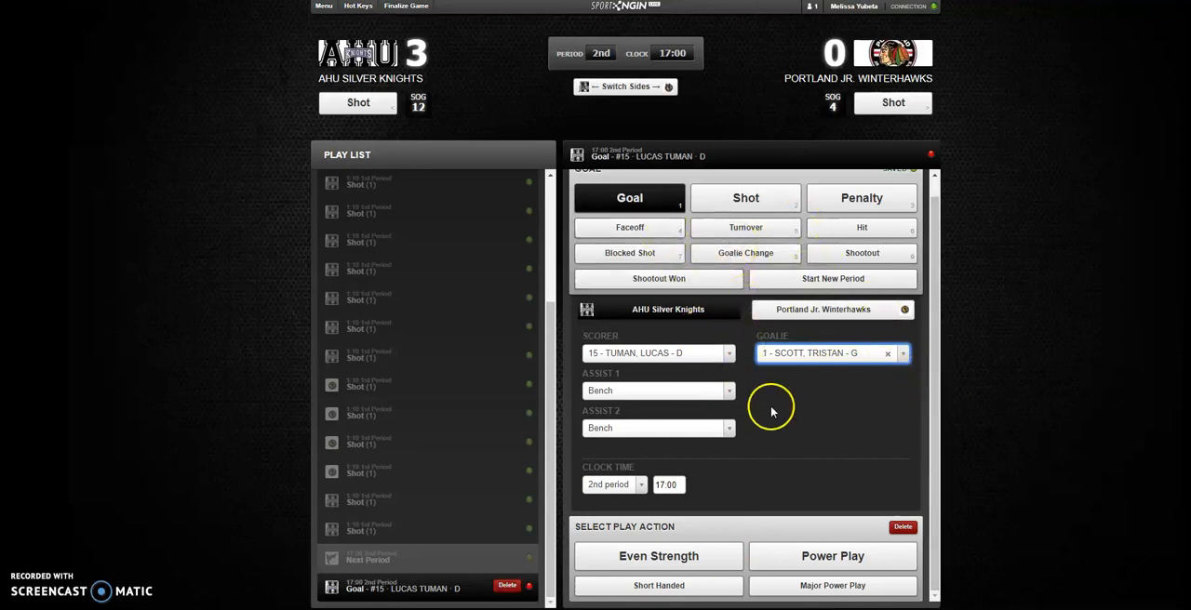
left_click(900, 354)
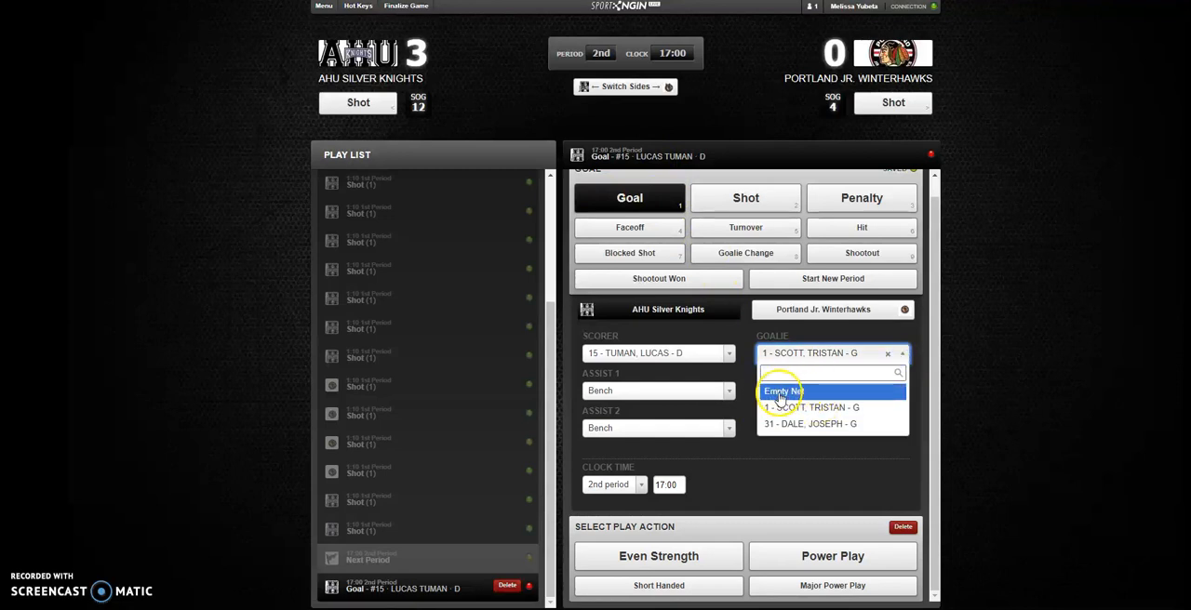
left_click(780, 392)
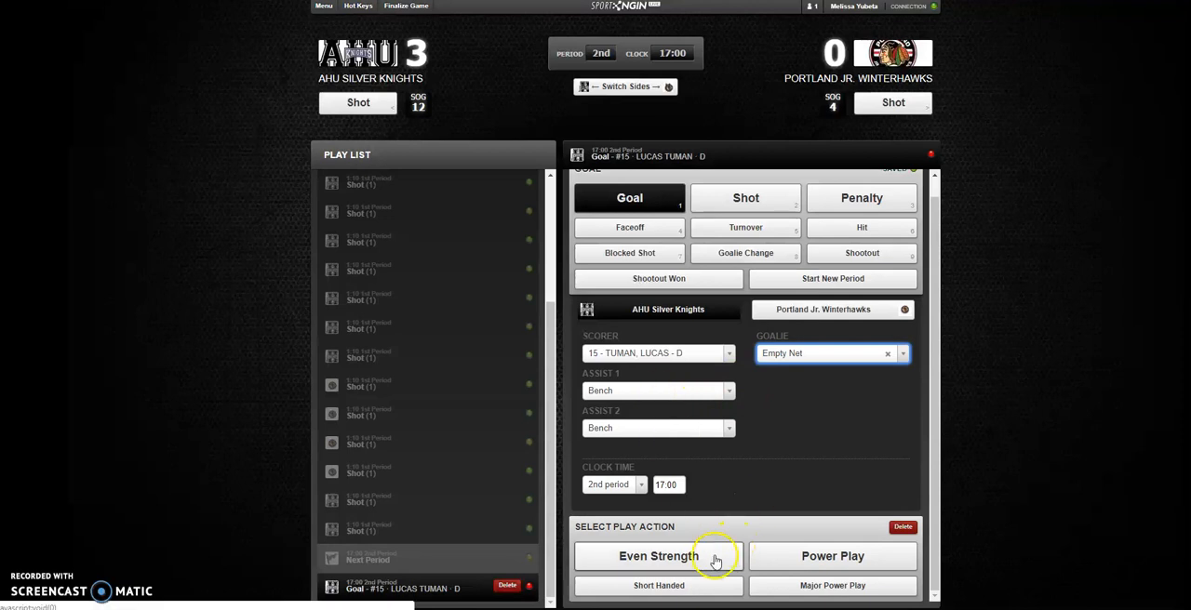
- Try Power Play and Even Strength for the goal, settle on Short Handed, and proceed to a new play
left_click(792, 562)
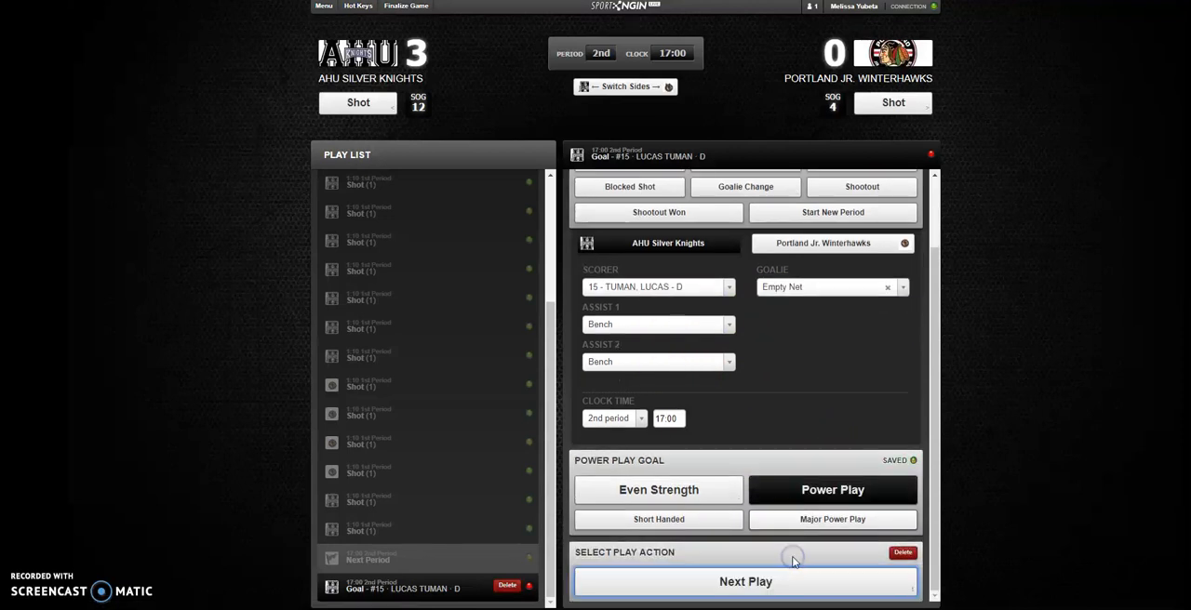
left_click(679, 494)
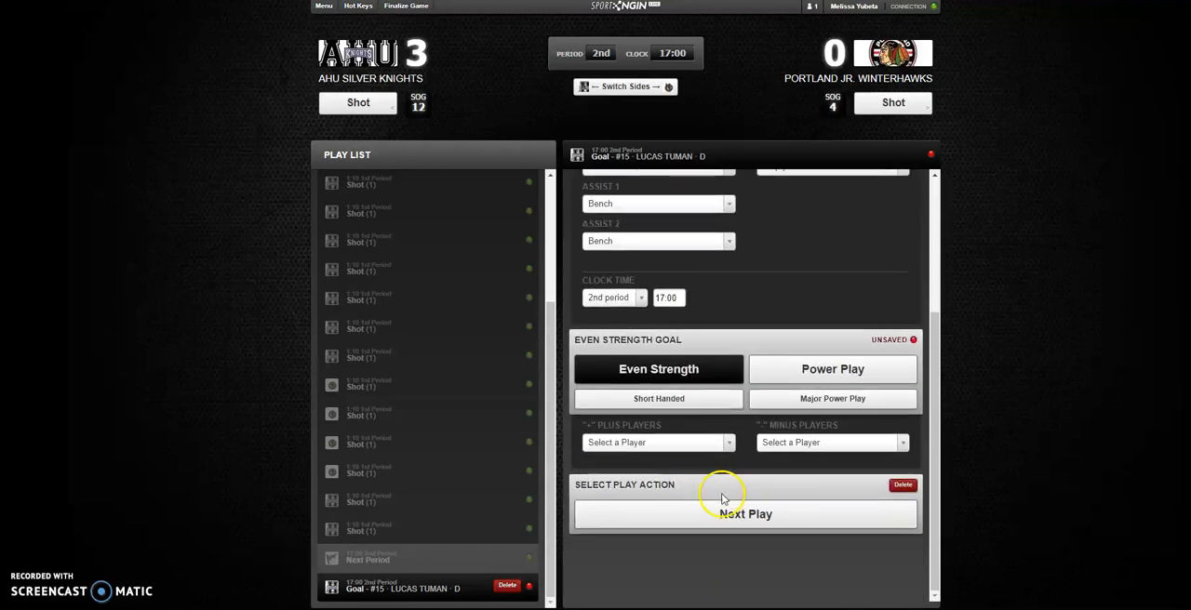
left_click(724, 400)
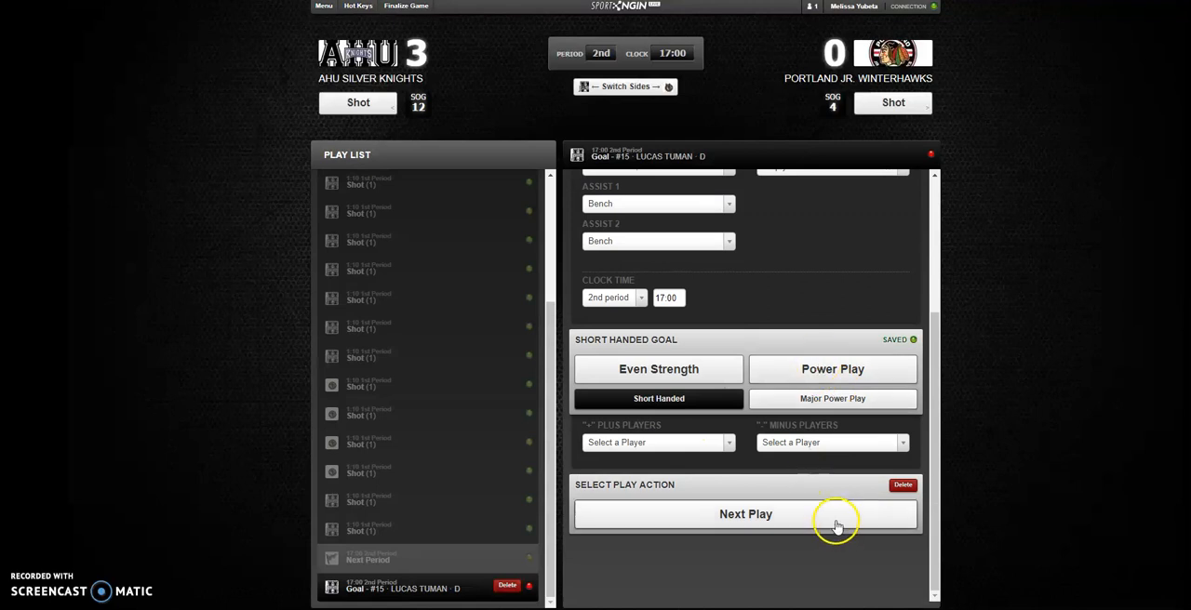
left_click(815, 518)
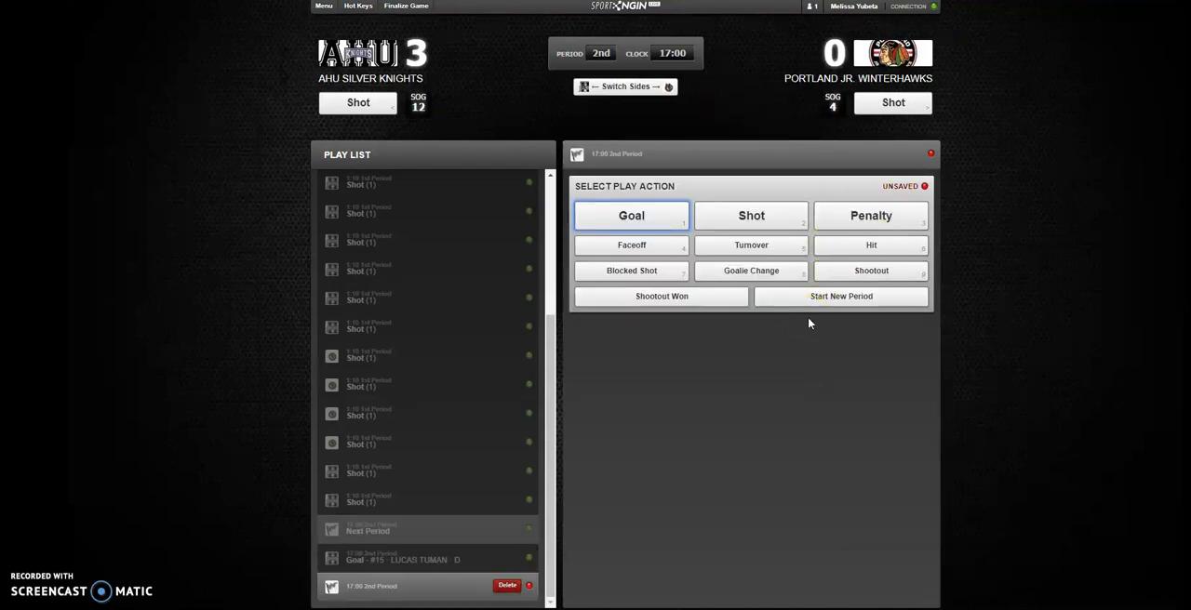
- Record one shot on goal for AHU Silver Knights and seven for Portland Jr. Winterhawks in the 2nd period
left_click(375, 105)
left_click(885, 106)
left_click(886, 106)
left_click(886, 107)
left_click(886, 108)
left_click(886, 108)
left_click(886, 109)
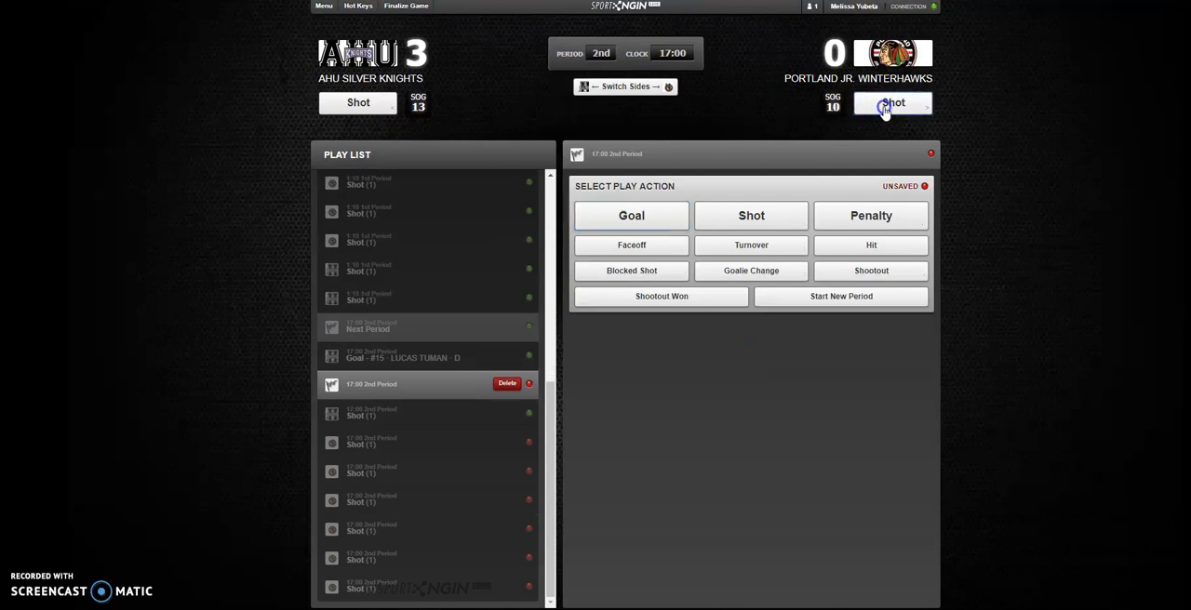
left_click(886, 106)
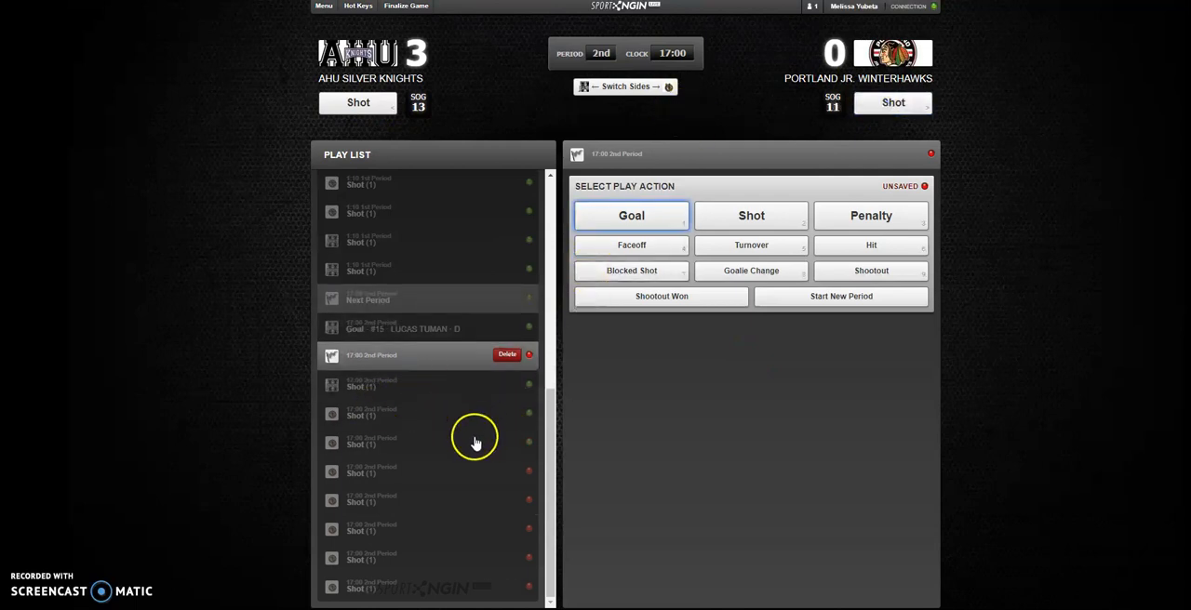
- Delete one of Portland Jr. Winterhawks' 2nd period shots from the play list and confirm the deletion
left_click(429, 421)
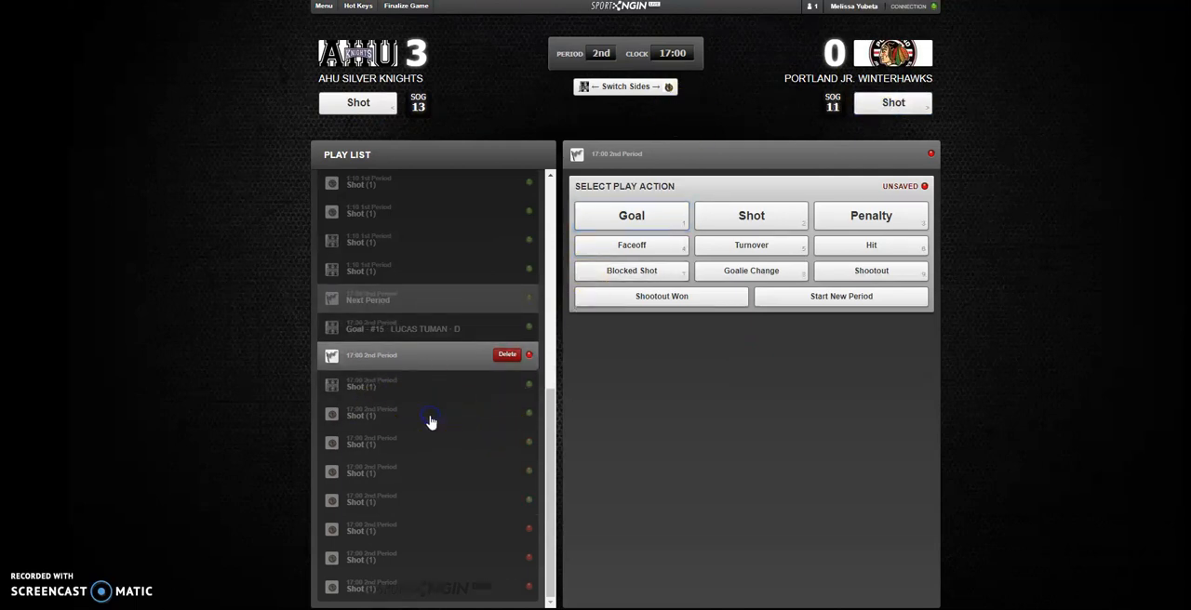
left_click(362, 417)
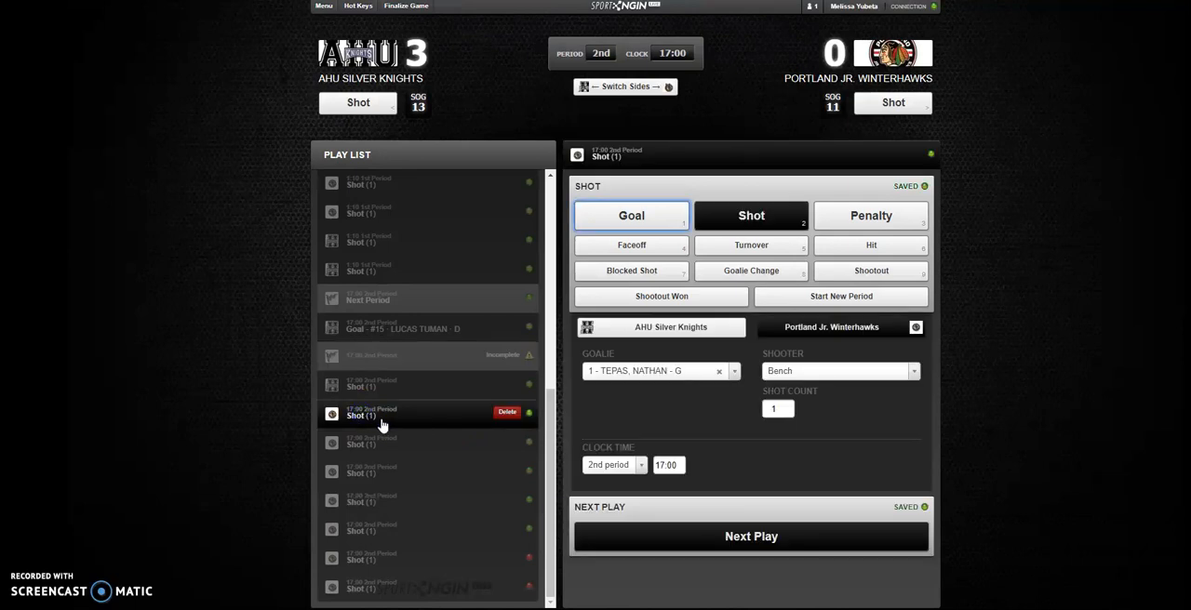
left_click(507, 412)
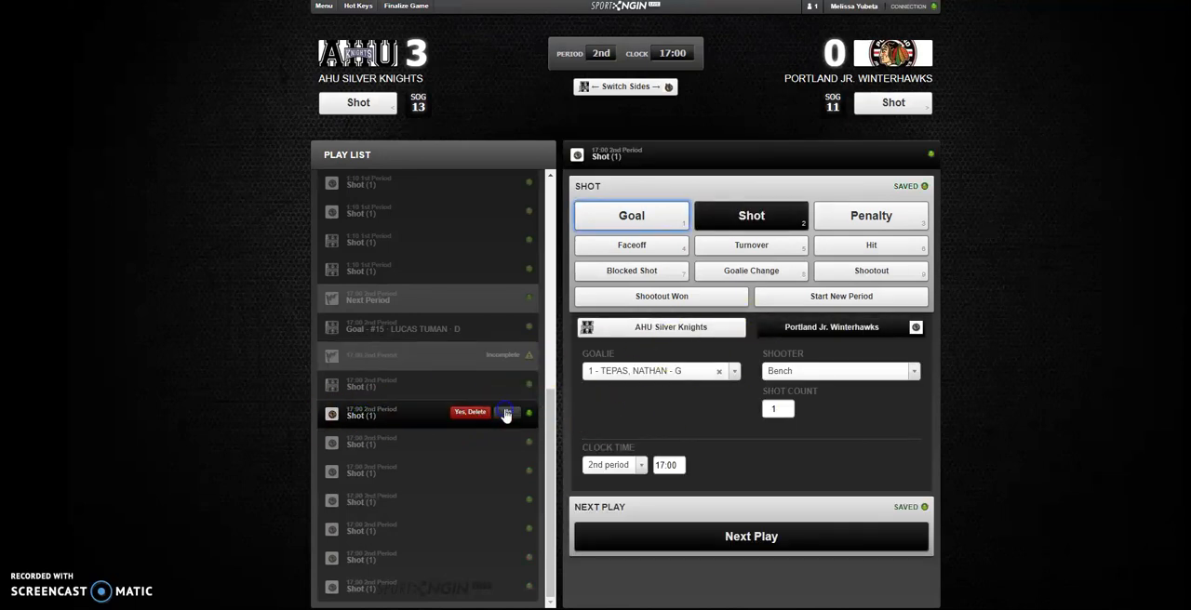
left_click(470, 413)
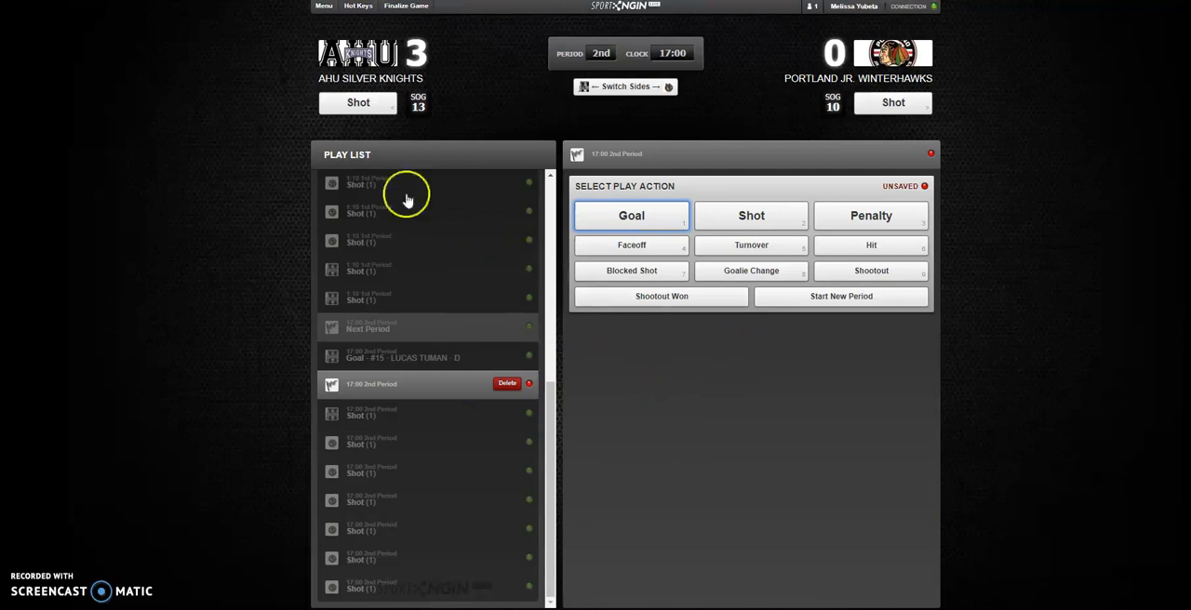
- Change the skater and the serving player of the 6:22 1st period two-minute penalty to Portland's number 7
scroll(393, 228, "up", 5)
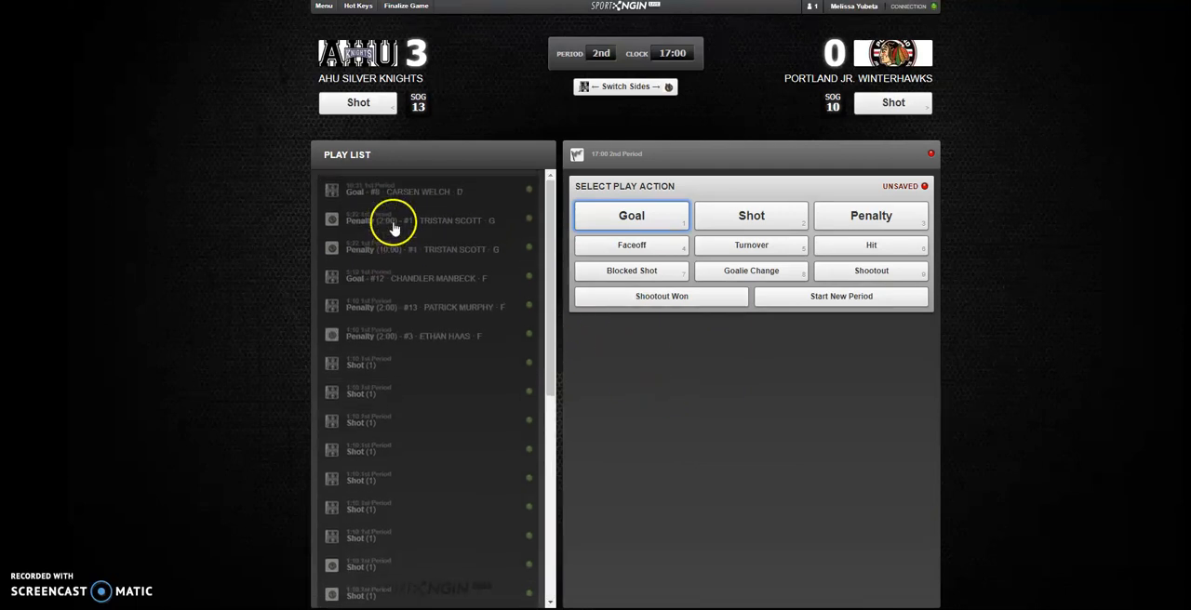
left_click(455, 219)
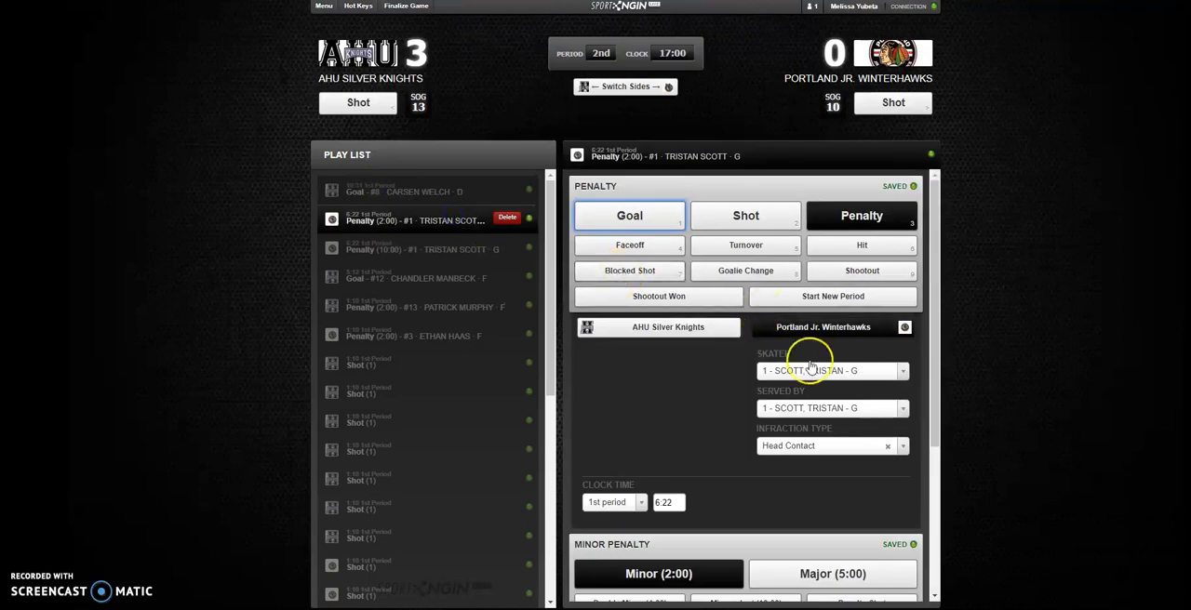
left_click(861, 371)
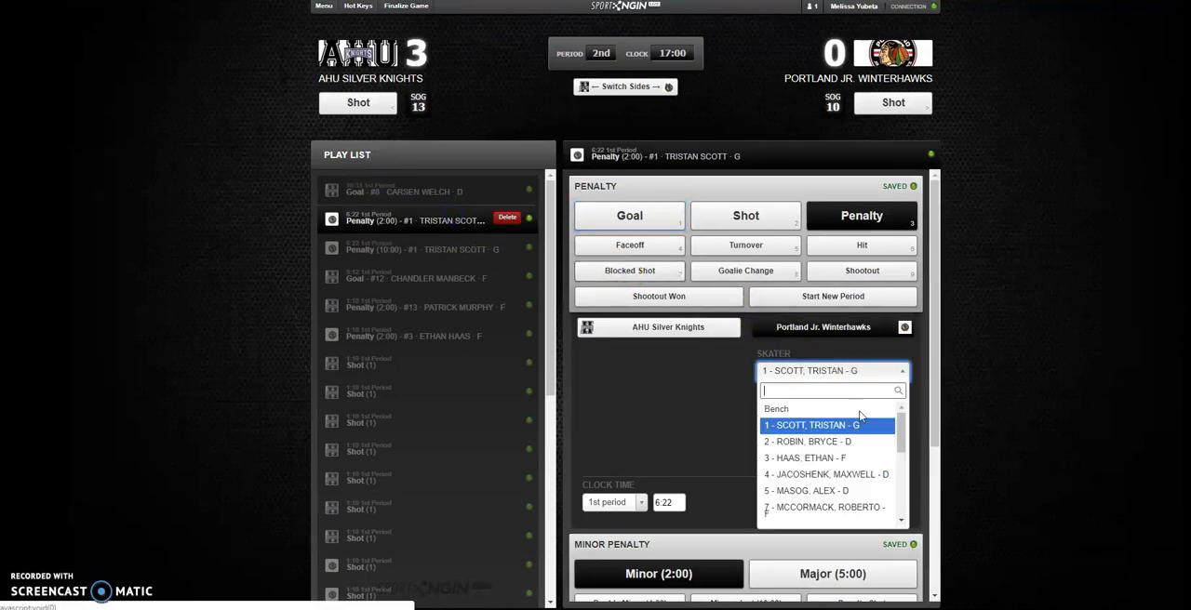
left_click(827, 511)
left_click(861, 407)
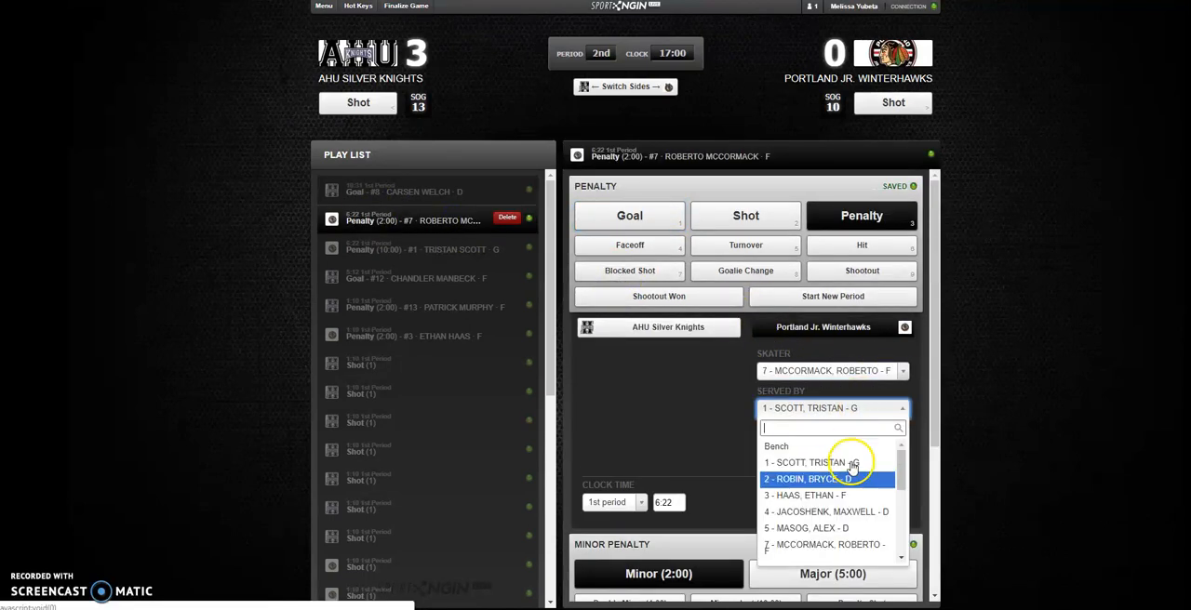
left_click(844, 545)
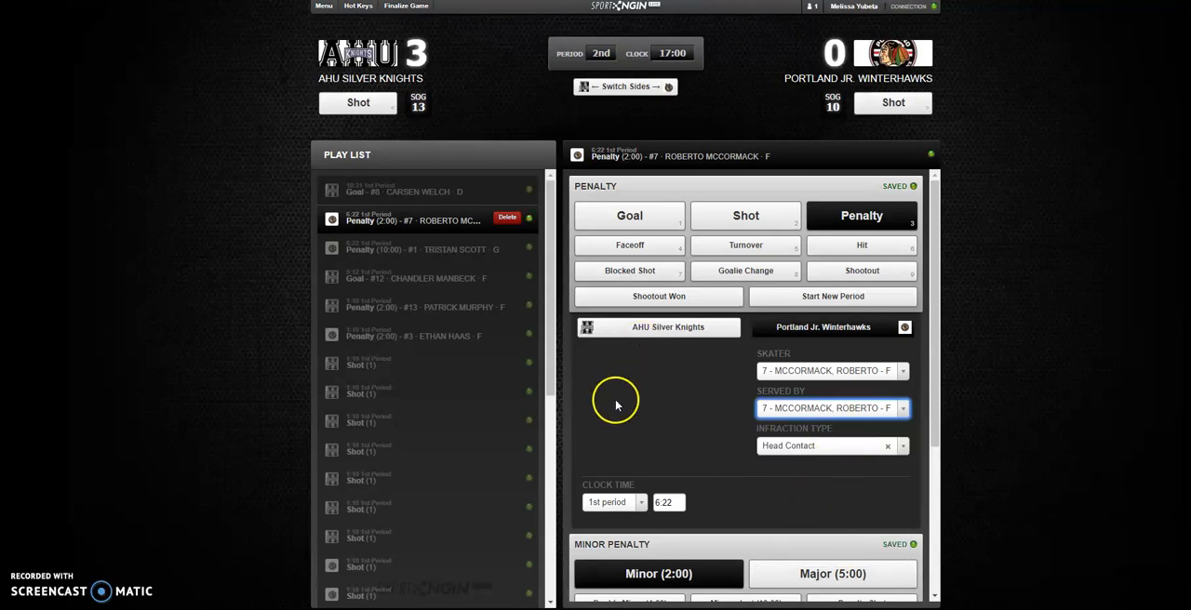
- Set number 7's 6:22 penalty to Minor (2:00) with Results in Power Play and finish the play
scroll(752, 469, "down", 1)
scroll(751, 470, "down", 3)
left_click(761, 582)
left_click(705, 340)
left_click(706, 514)
left_click(733, 586)
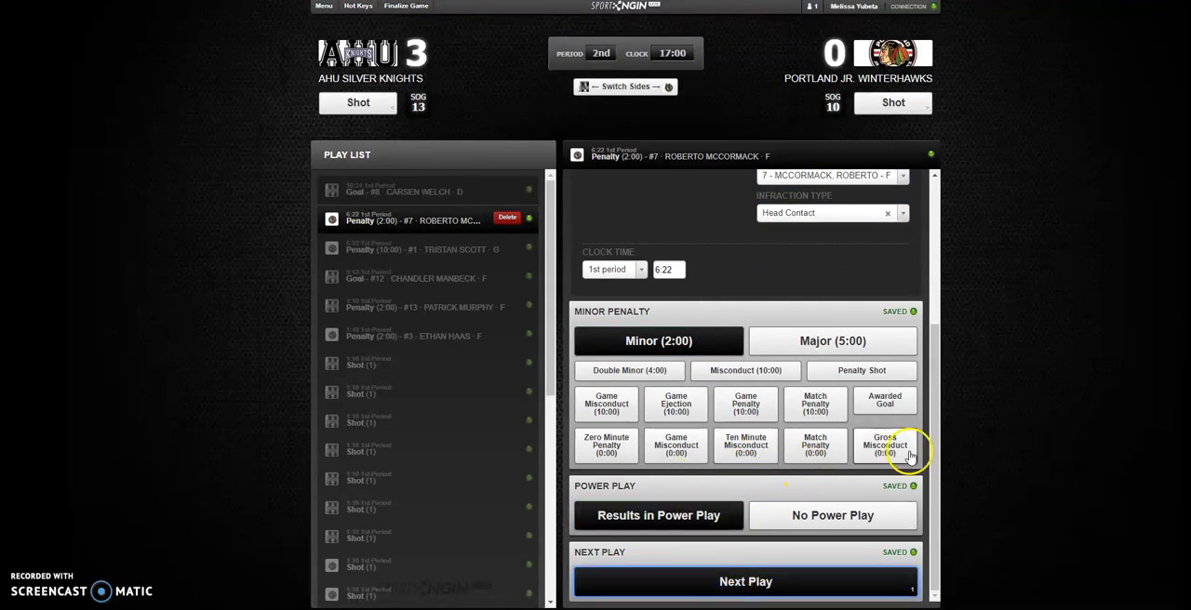
- Change the skater of the 6:22 1st period ten-minute misconduct to Portland's number 7 and finish the play
left_click(449, 250)
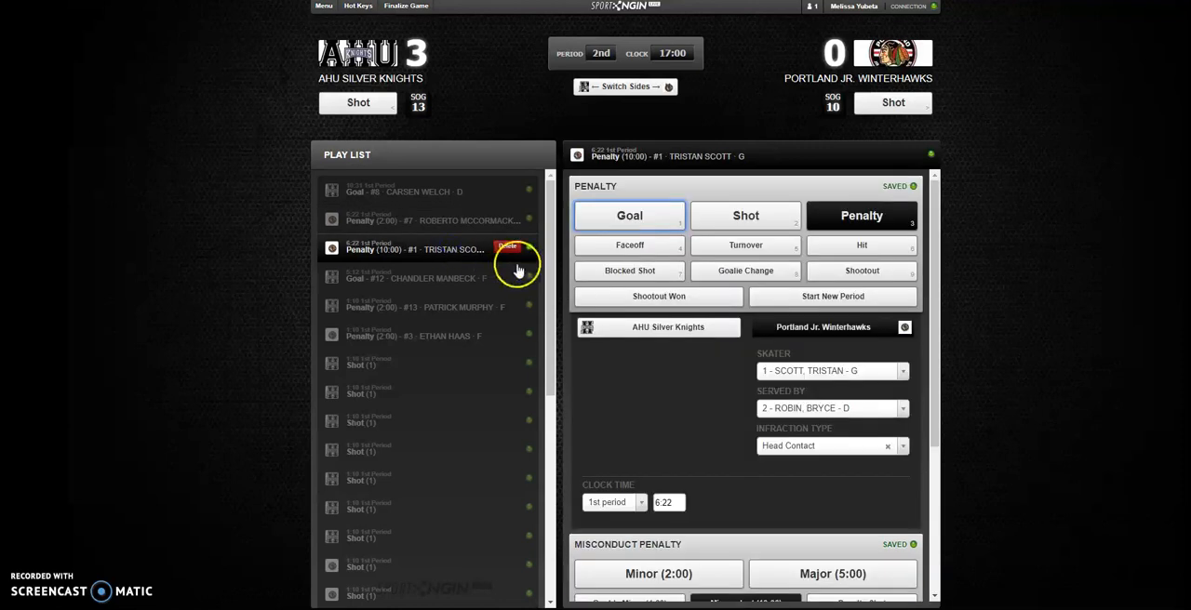
left_click(811, 371)
left_click(810, 507)
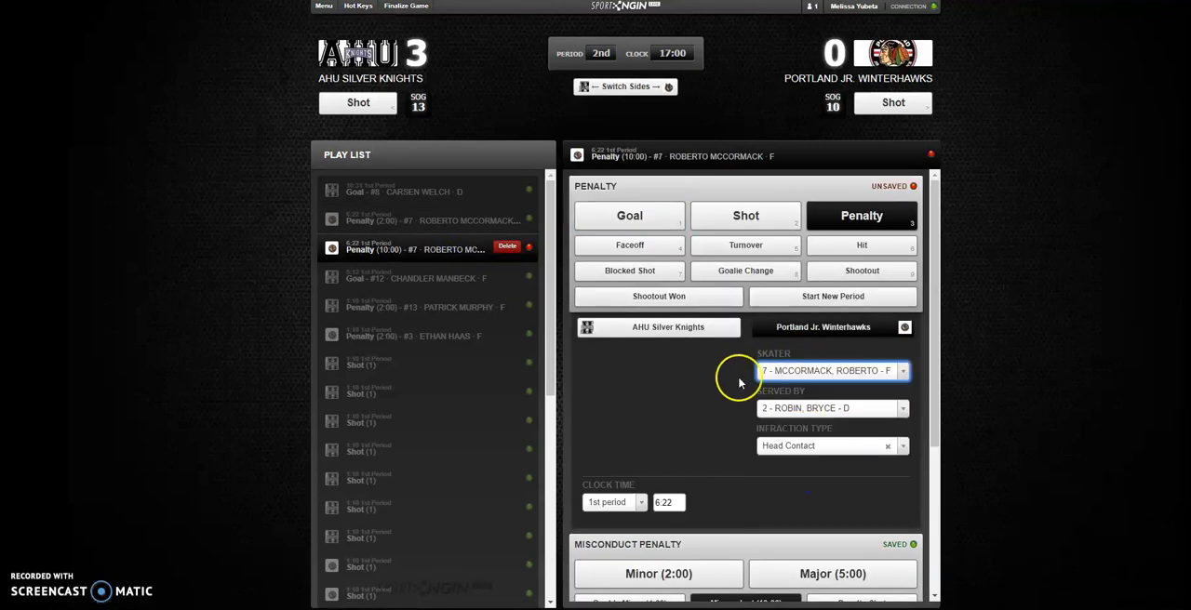
scroll(842, 484, "down", 3)
left_click(787, 584)
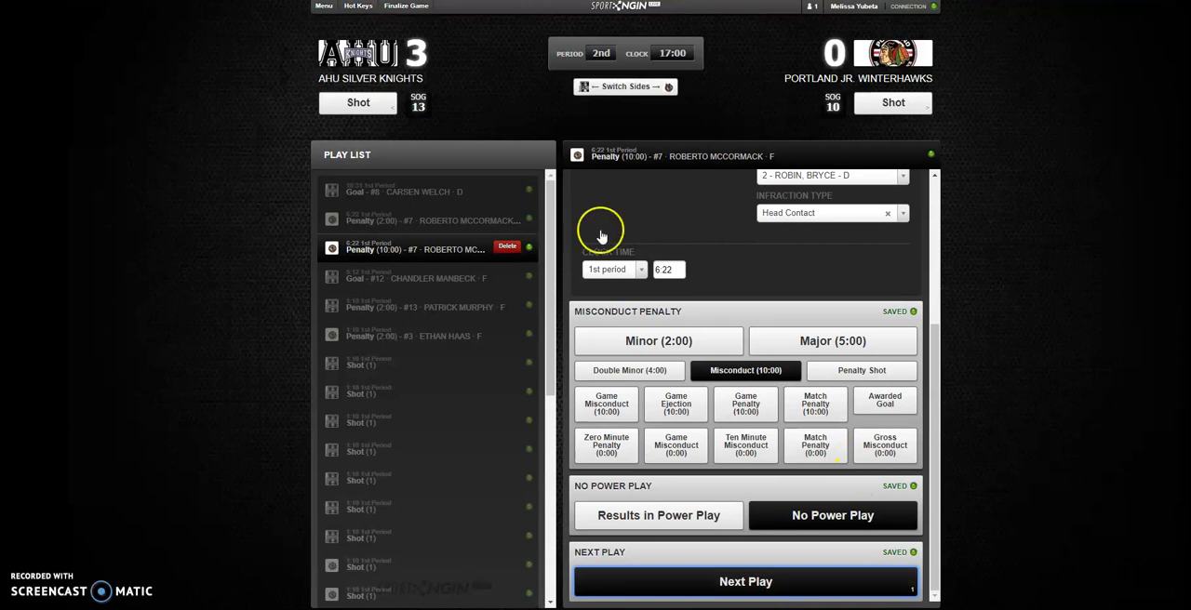
- Return to the incomplete 2nd period play, use it to start the 3rd period, and proceed to a new play
left_click_drag(550, 359, 547, 590)
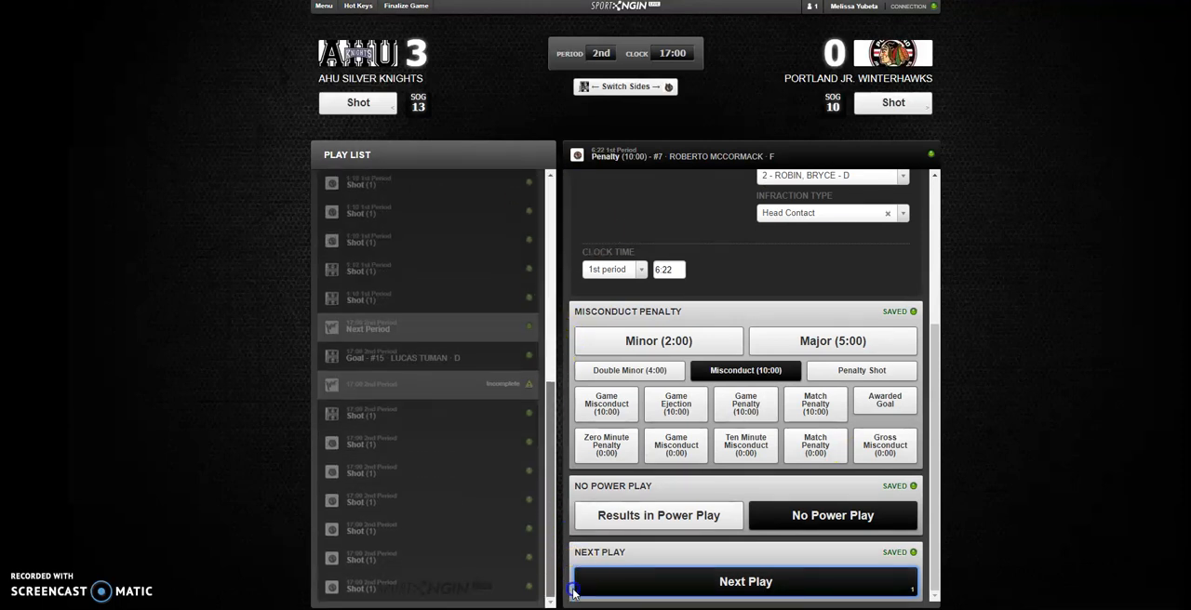
left_click(526, 588)
left_click(642, 545)
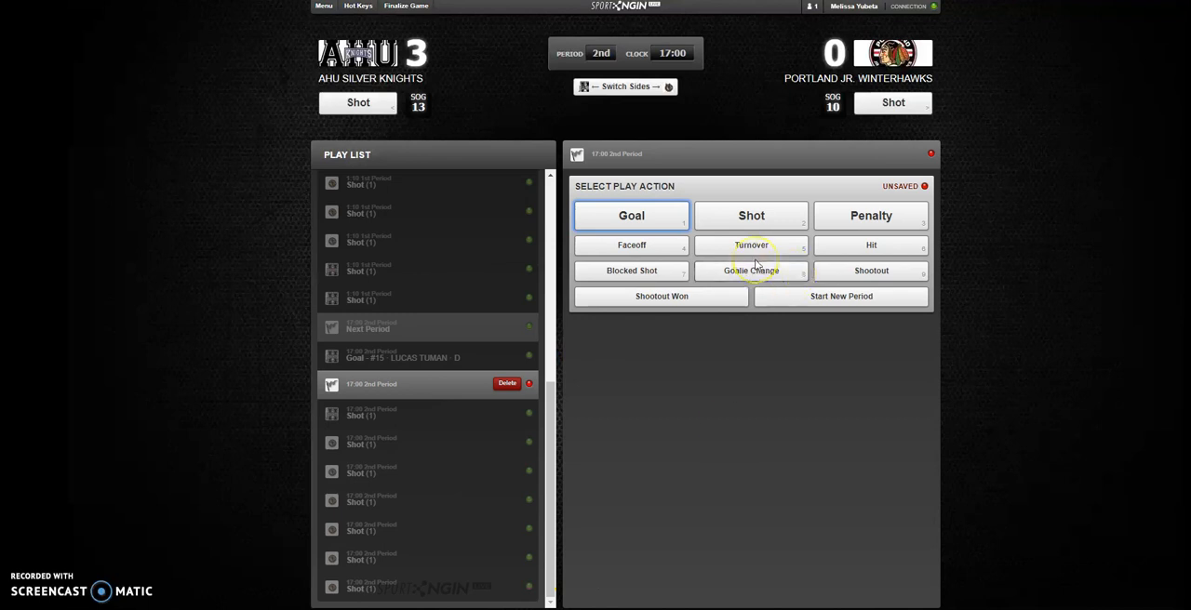
left_click_drag(553, 412, 566, 478)
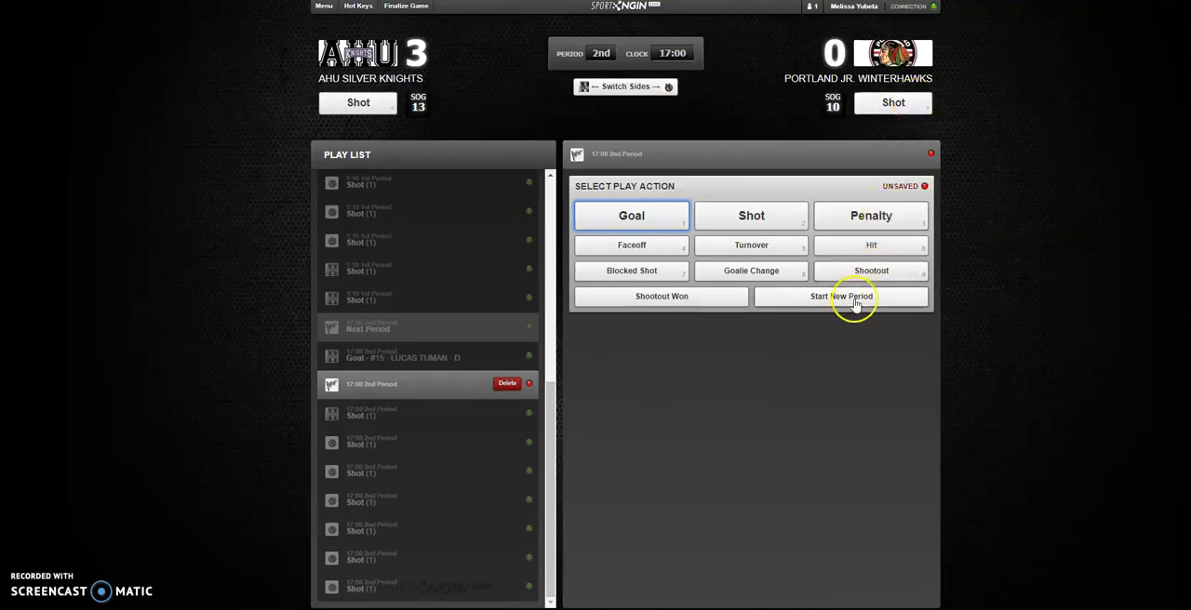
left_click(820, 300)
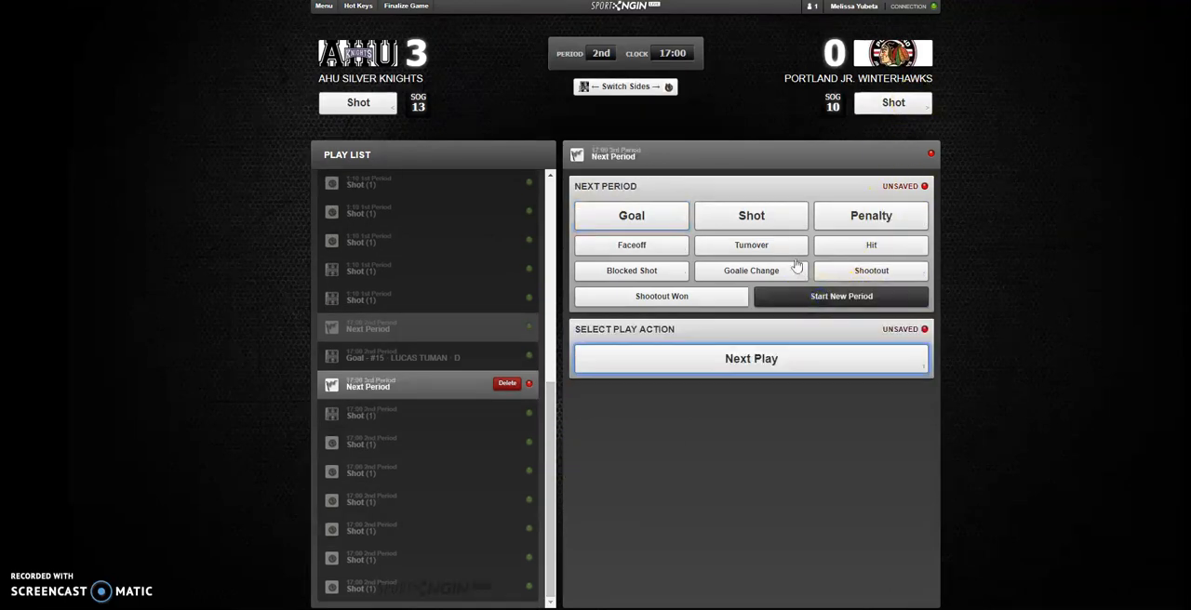
left_click(838, 360)
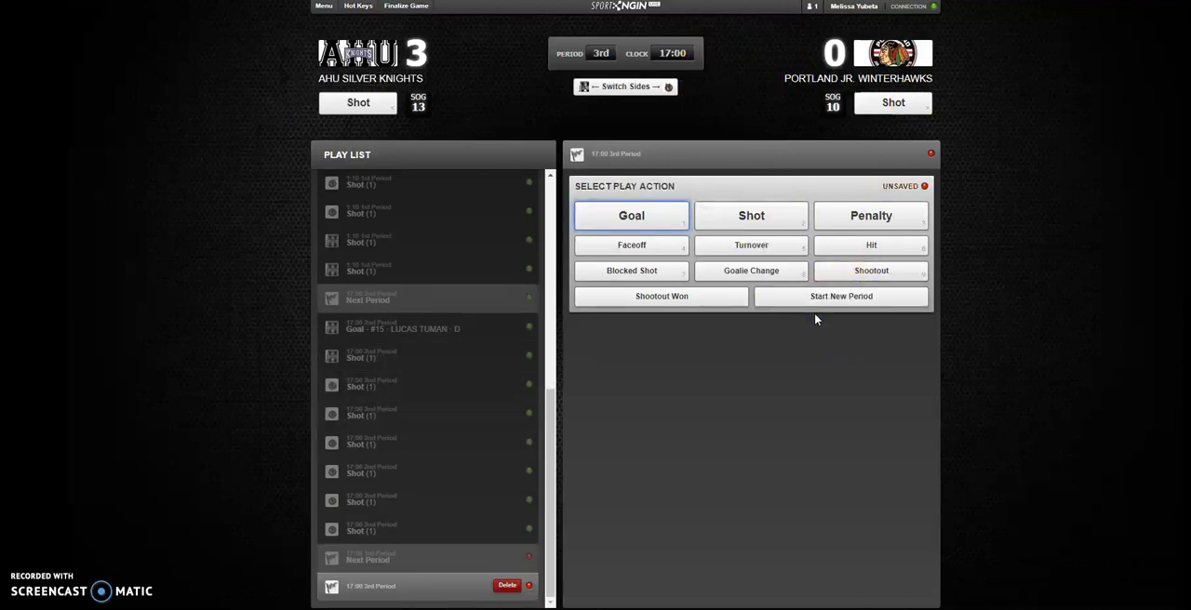
- Record five shots on goal for AHU Silver Knights and three for Portland Jr. Winterhawks at 17:00 of the 3rd period
left_click(360, 103)
left_click(362, 104)
left_click(361, 103)
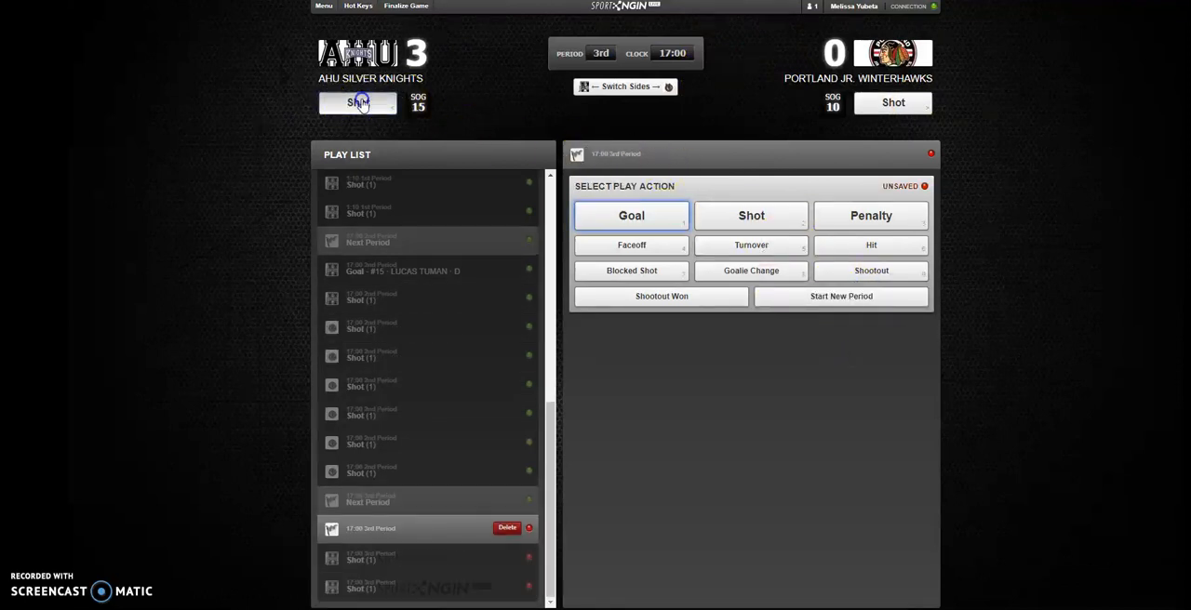
left_click(362, 103)
left_click(362, 103)
left_click(866, 103)
left_click(865, 103)
left_click(866, 102)
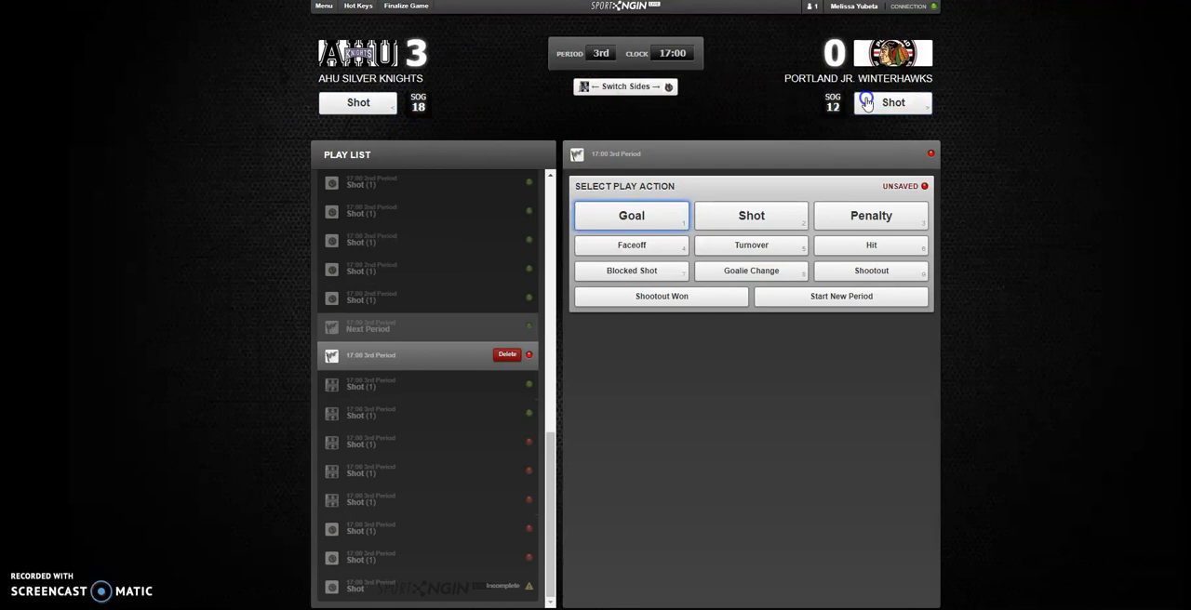
- Record a goalie change for Portland Jr. Winterhawks to number 31 at 15:00 of the 3rd period
left_click(740, 272)
left_click(789, 330)
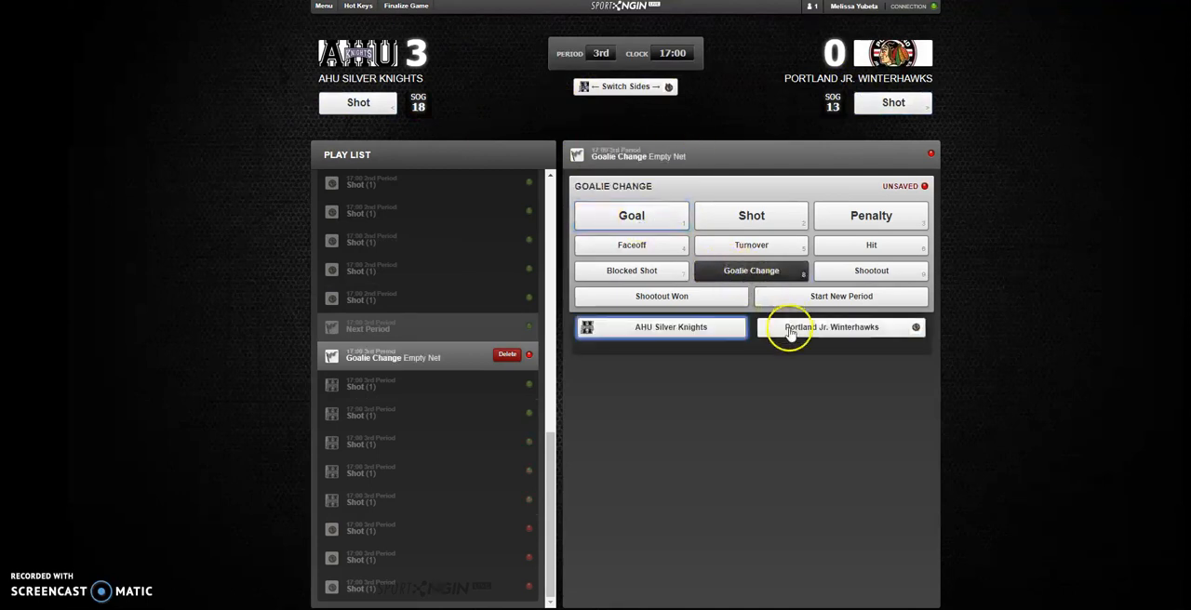
left_click(802, 371)
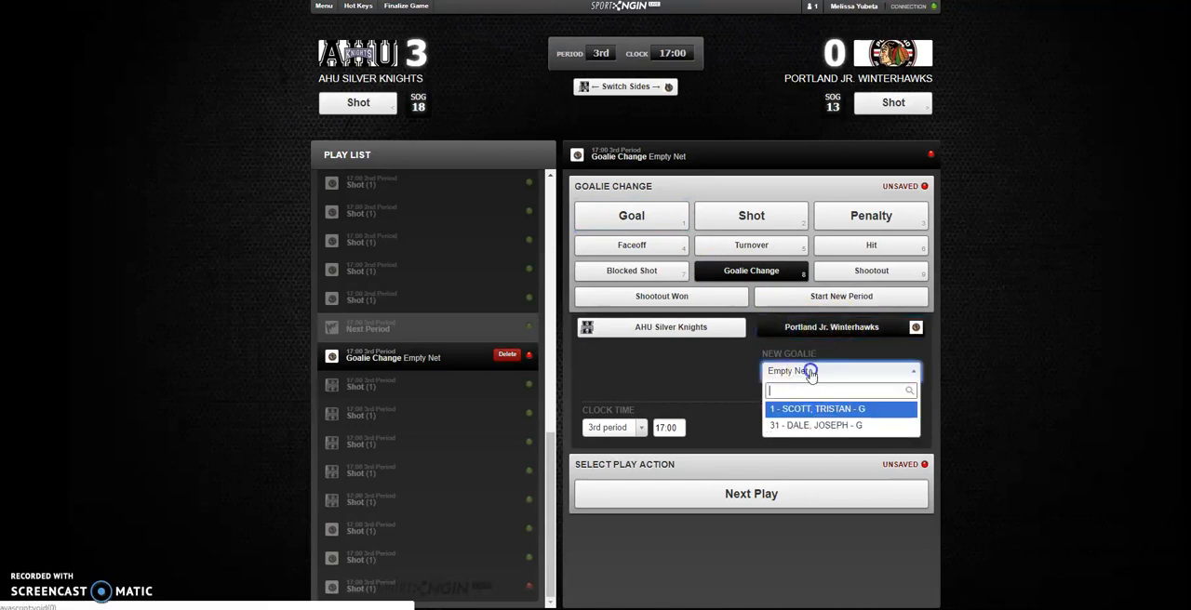
left_click(815, 427)
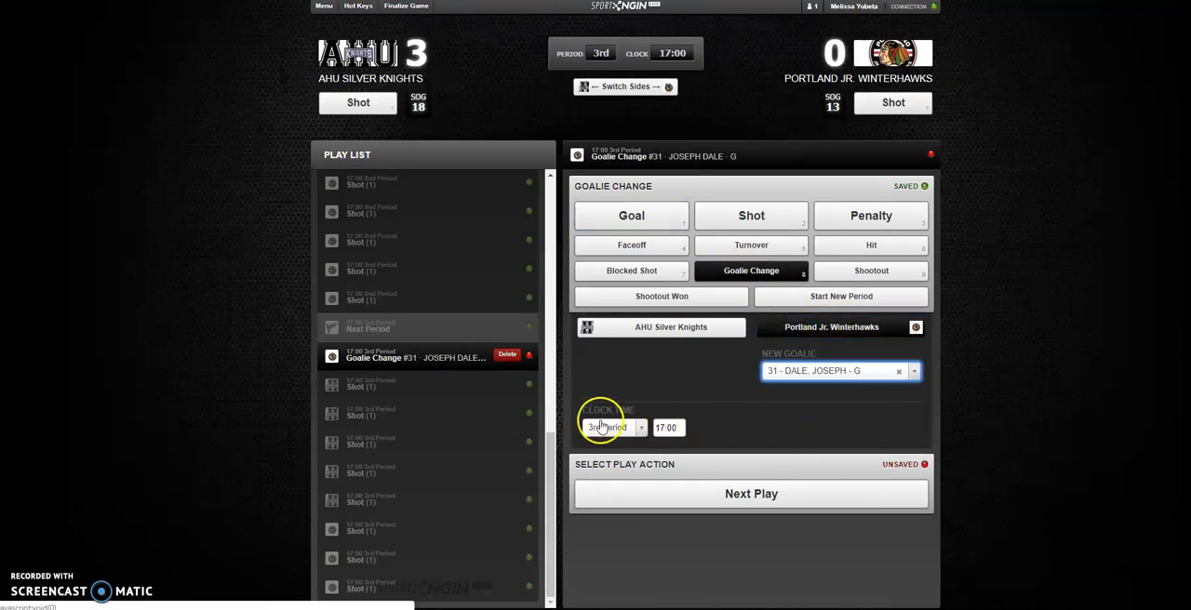
left_click(667, 427)
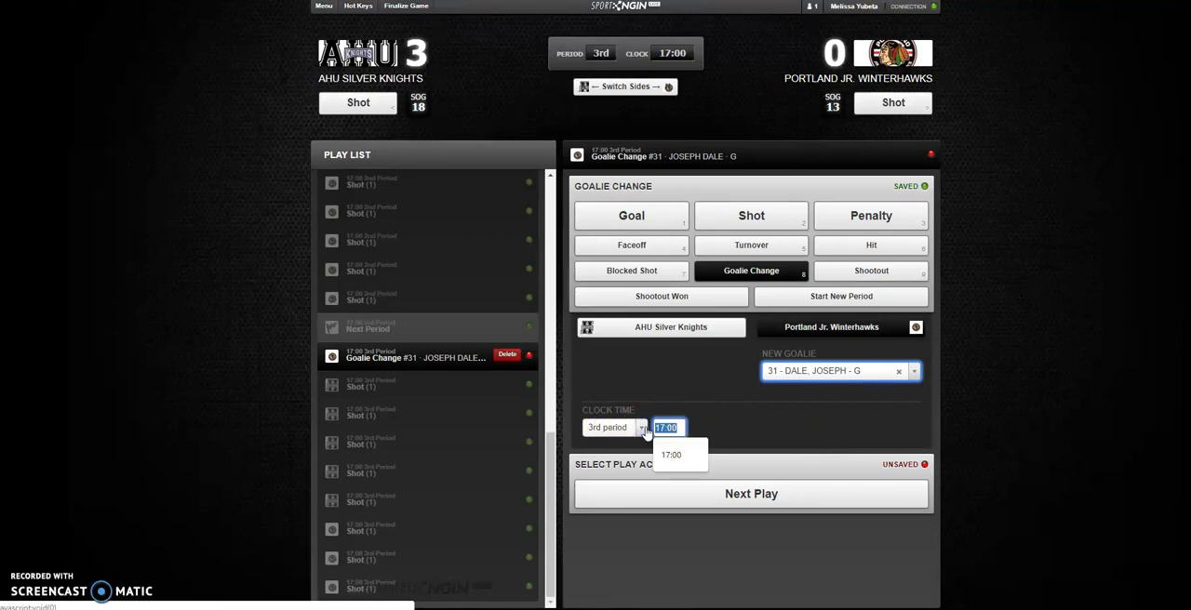
type("15000")
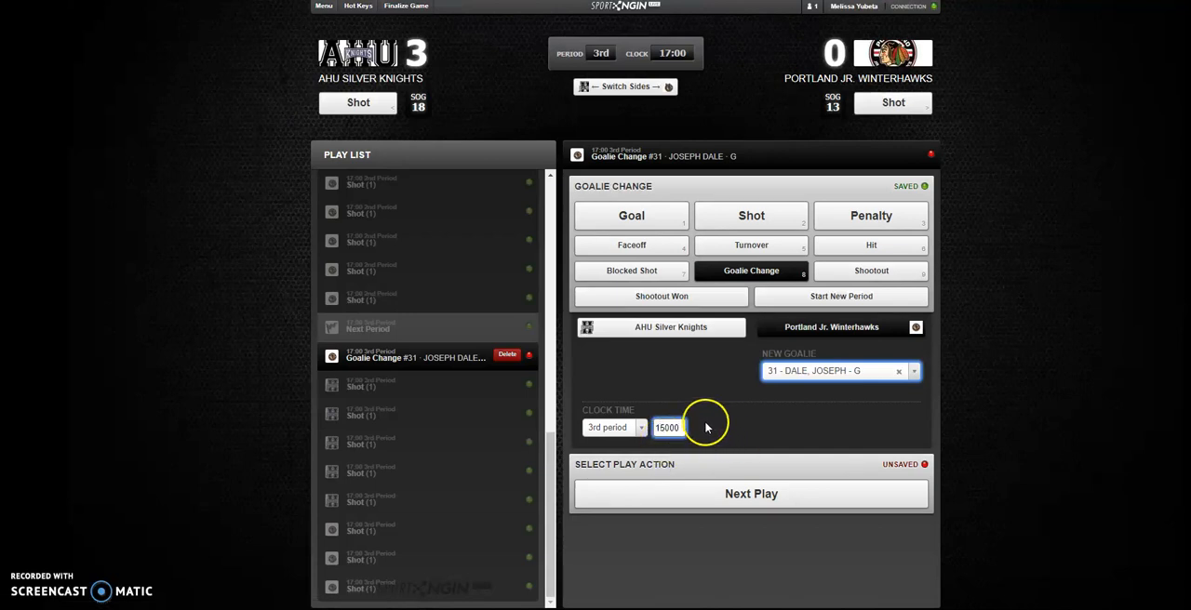
left_click(731, 494)
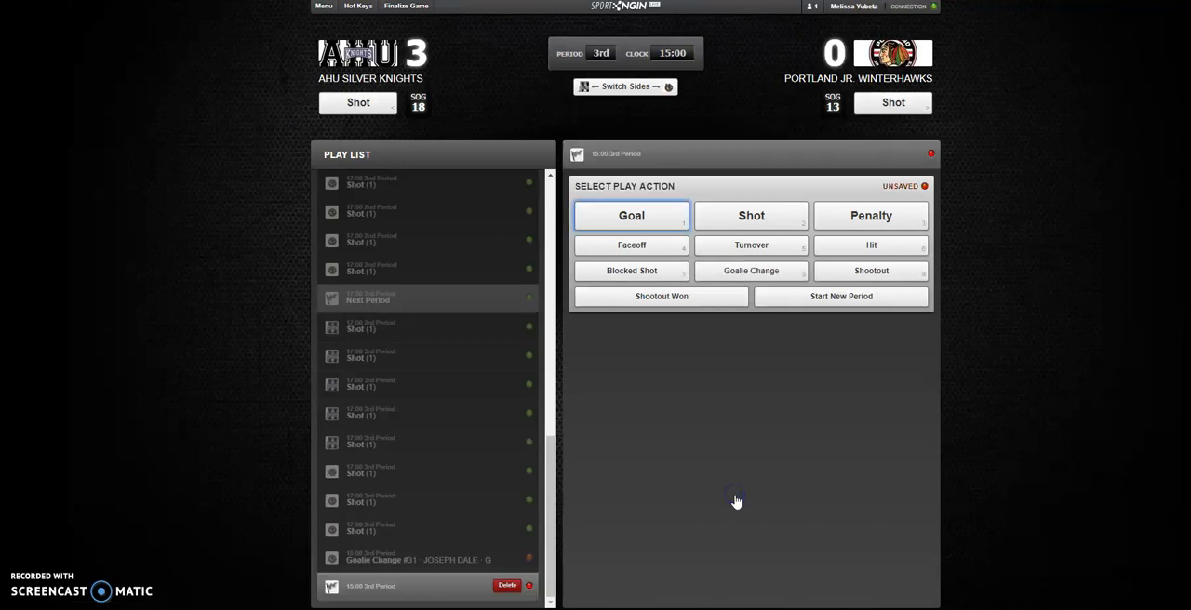
- Record four shots on goal for Portland Jr. Winterhawks and five for AHU Silver Knights at 15:00 of the 3rd period
left_click(891, 104)
left_click(891, 104)
left_click(891, 104)
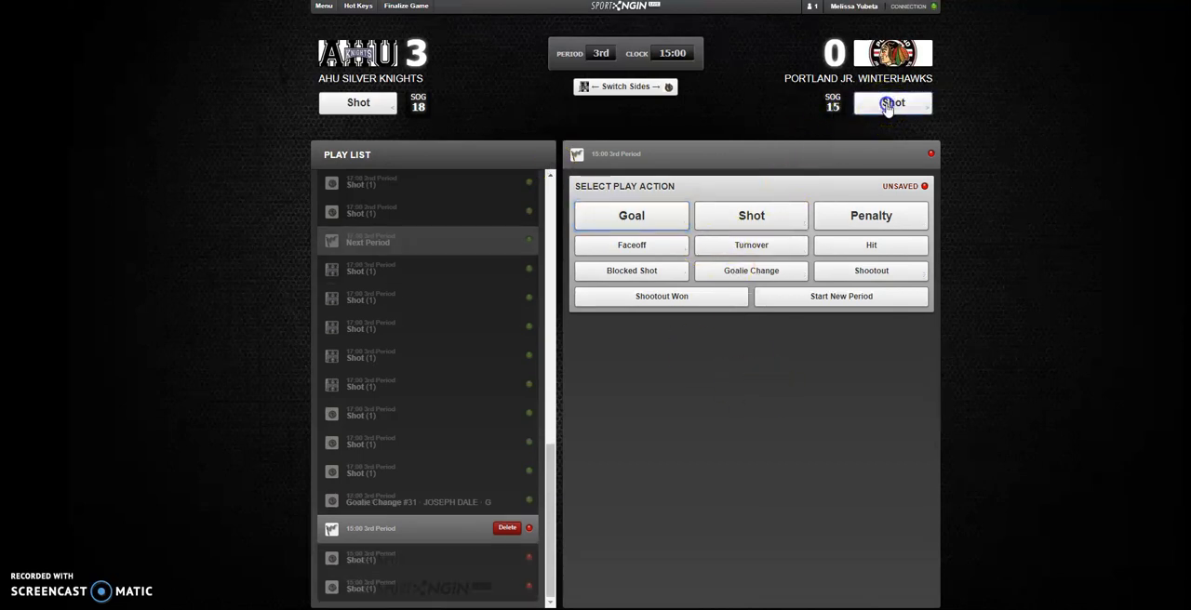
left_click(891, 104)
left_click(368, 106)
left_click(367, 106)
left_click(366, 108)
left_click(365, 108)
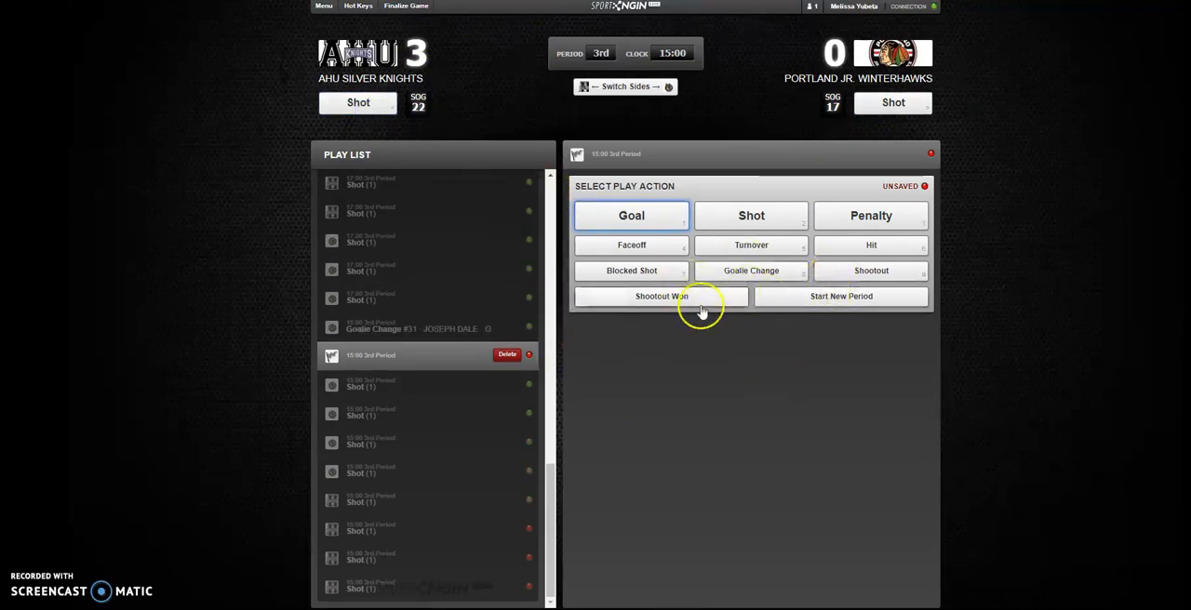
left_click(370, 106)
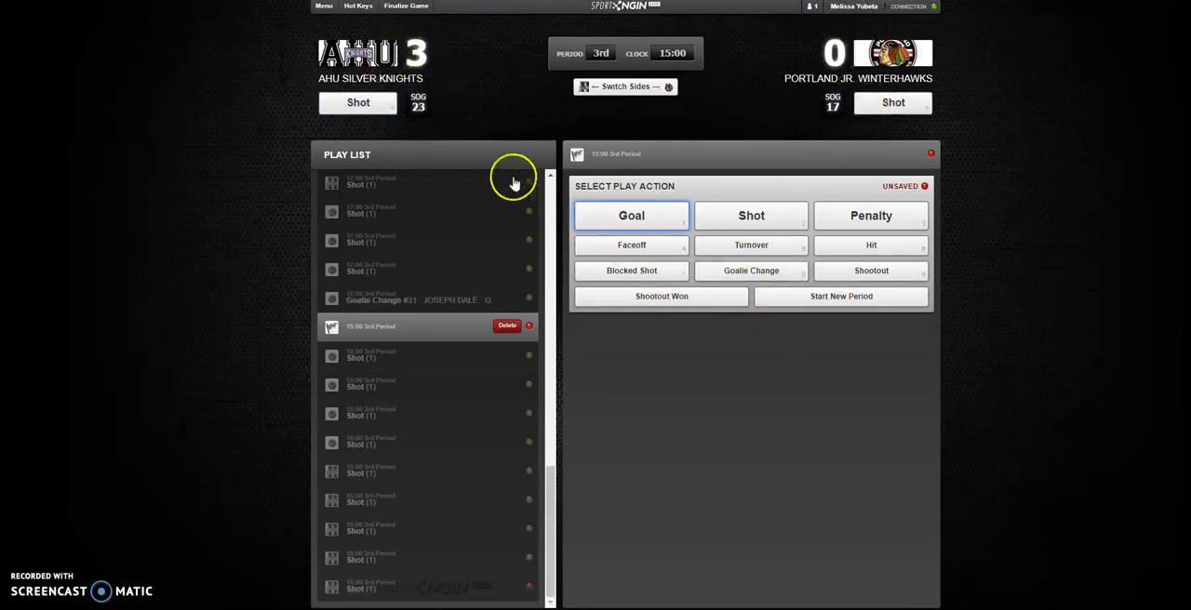
- Start the 1st overtime period from the open 3rd period play and proceed to a new play
mouse_move(549, 483)
left_mouse_down()
mouse_move(556, 213)
mouse_move(558, 501)
left_mouse_up()
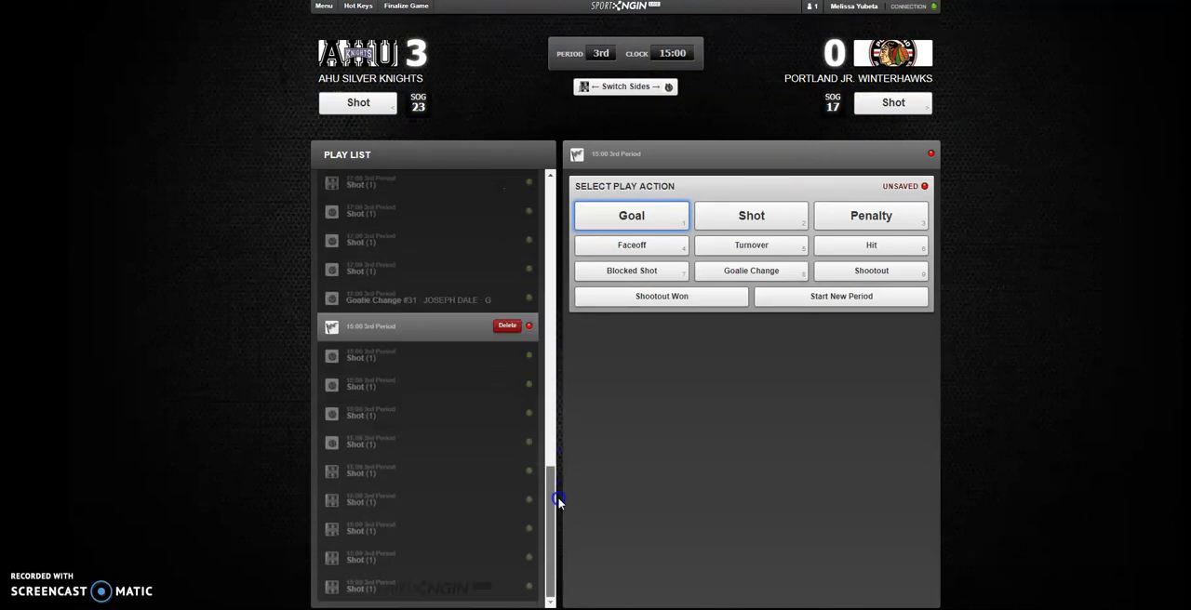
left_click_drag(563, 544, 565, 539)
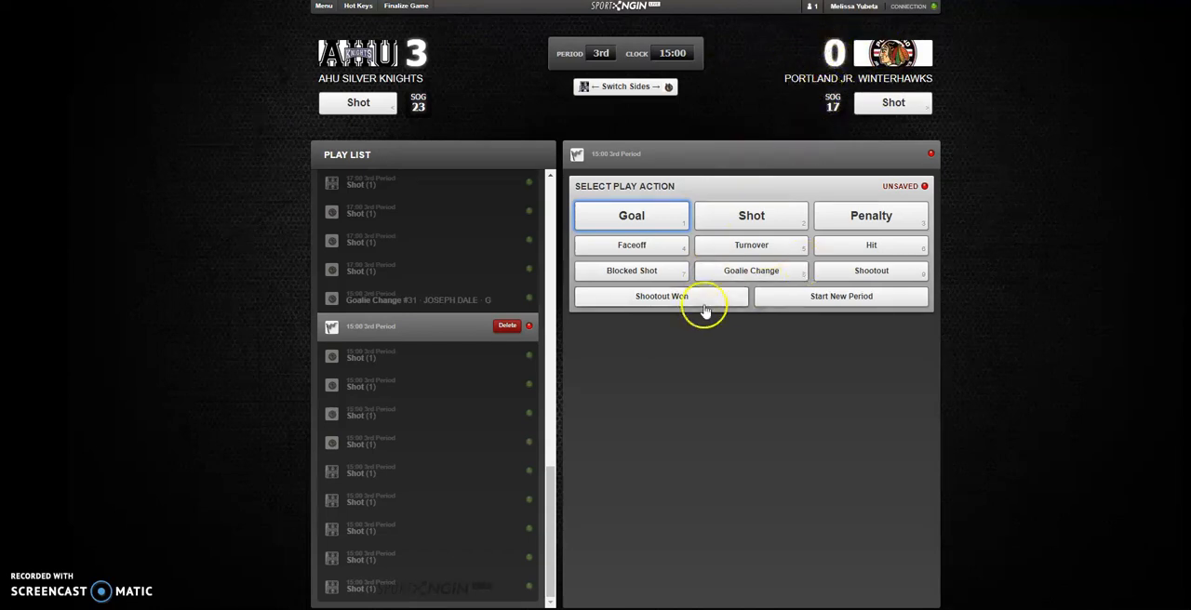
left_click(824, 296)
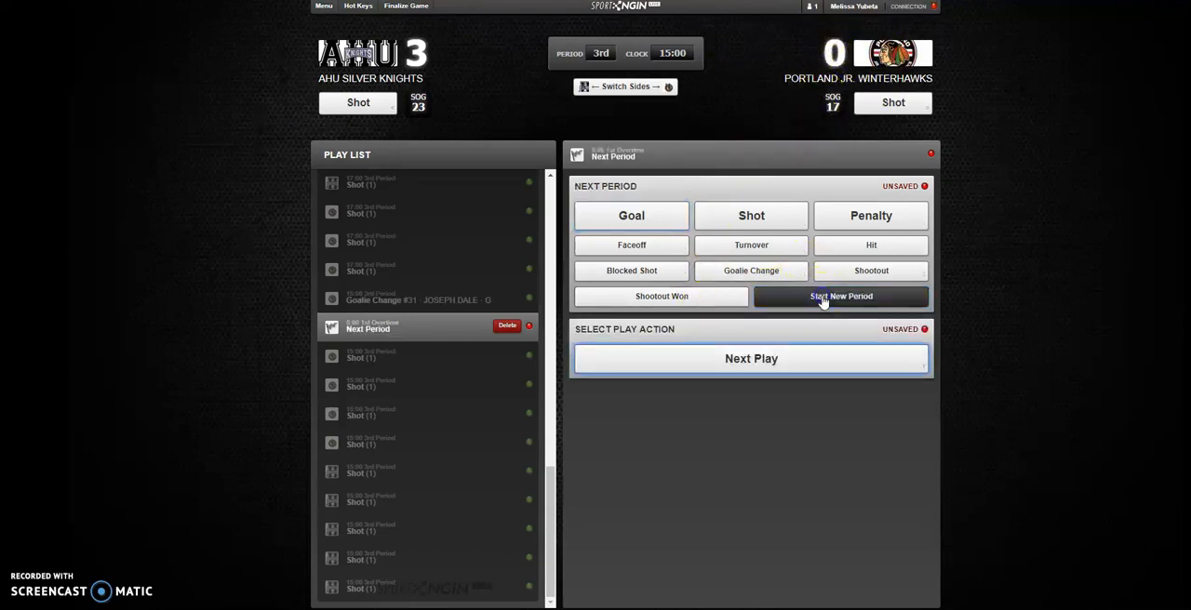
left_click(758, 364)
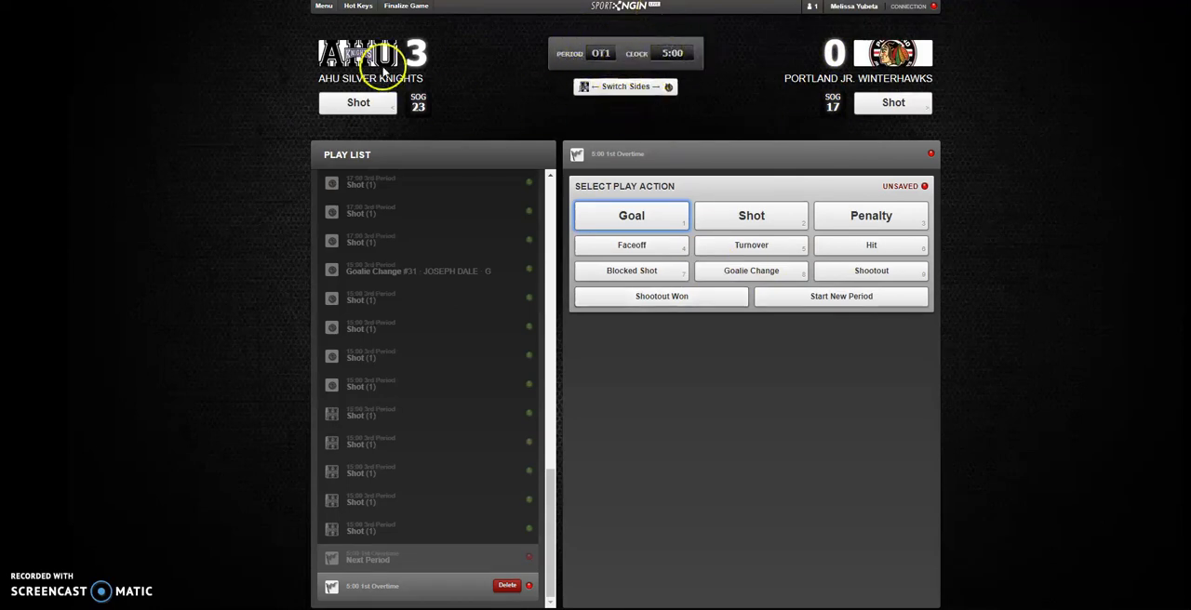
- Remove the 5-minute fourth period in the game settings and return to scoring the game
left_click(323, 6)
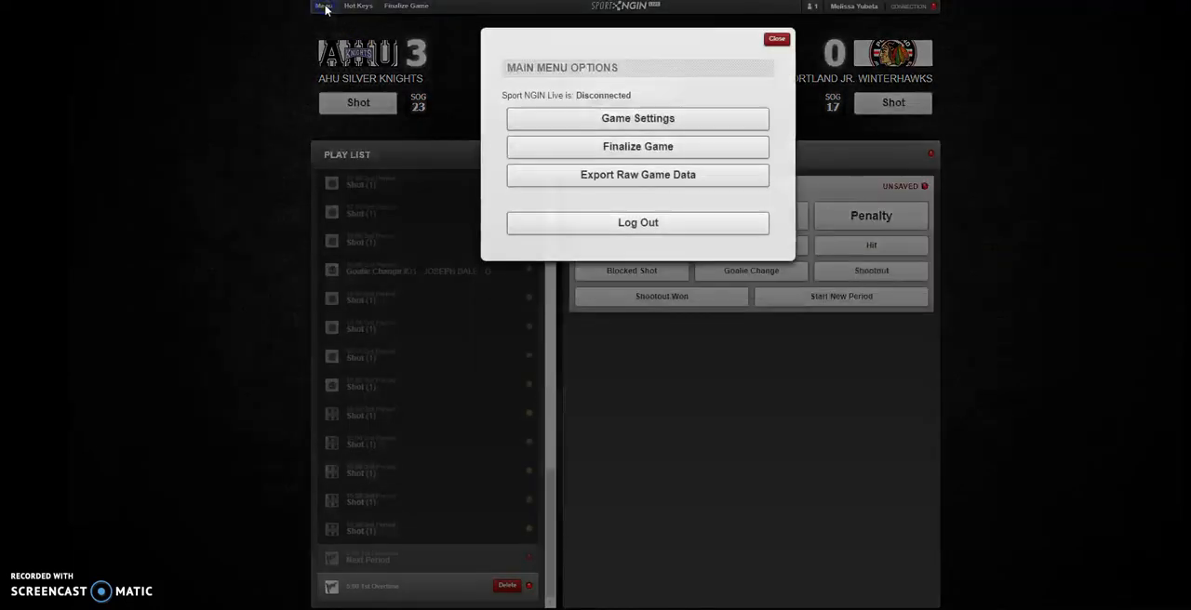
left_click(590, 110)
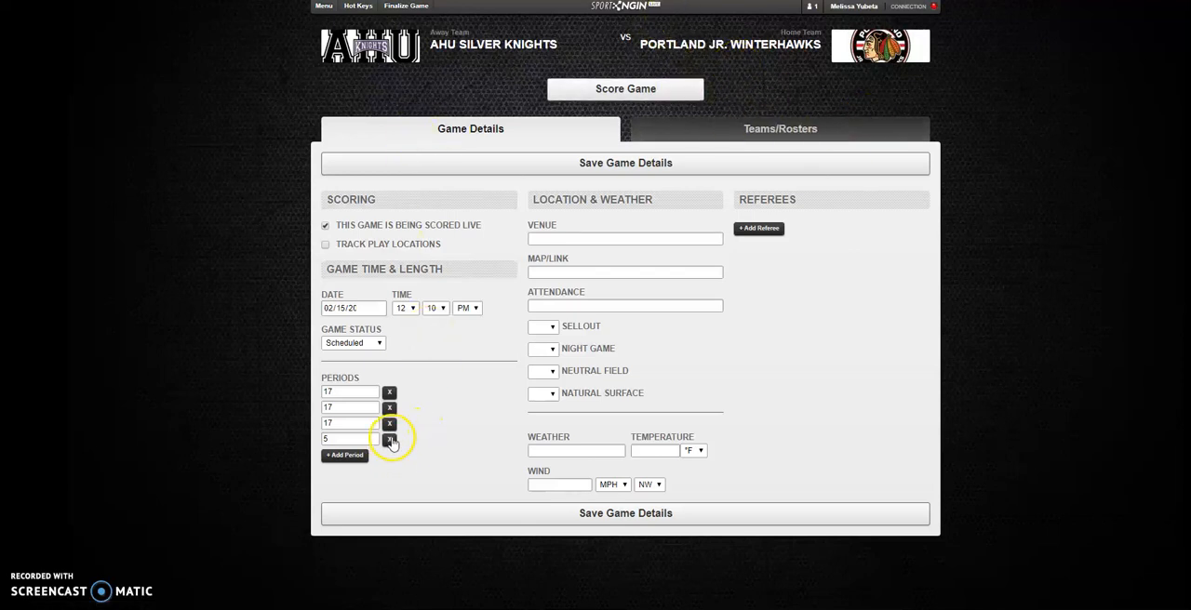
left_click(346, 439)
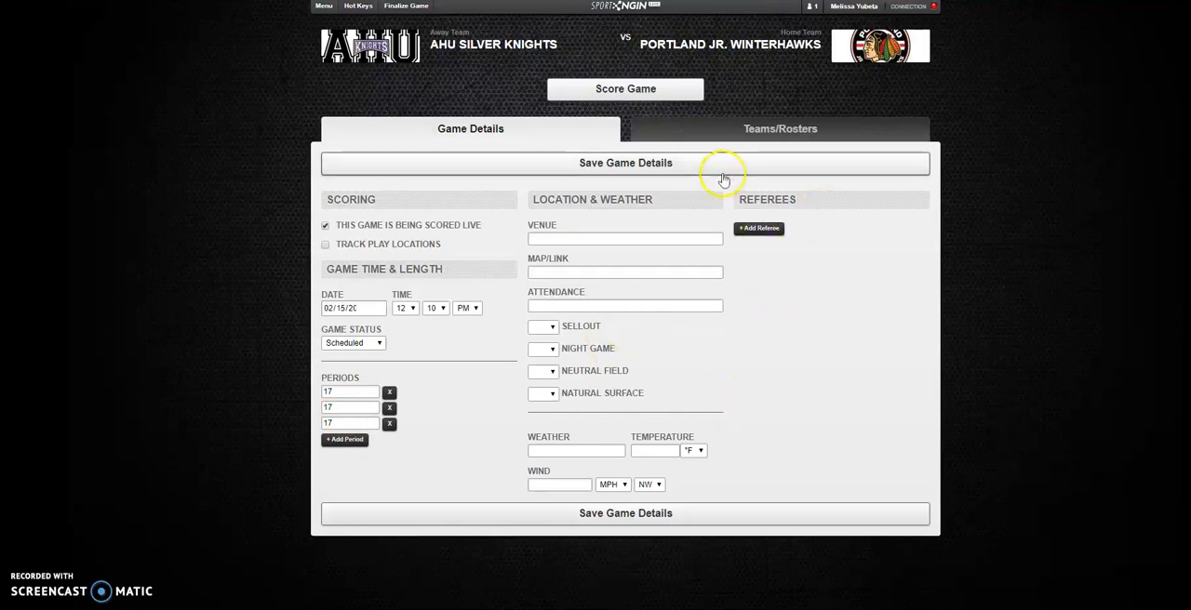
left_click(664, 88)
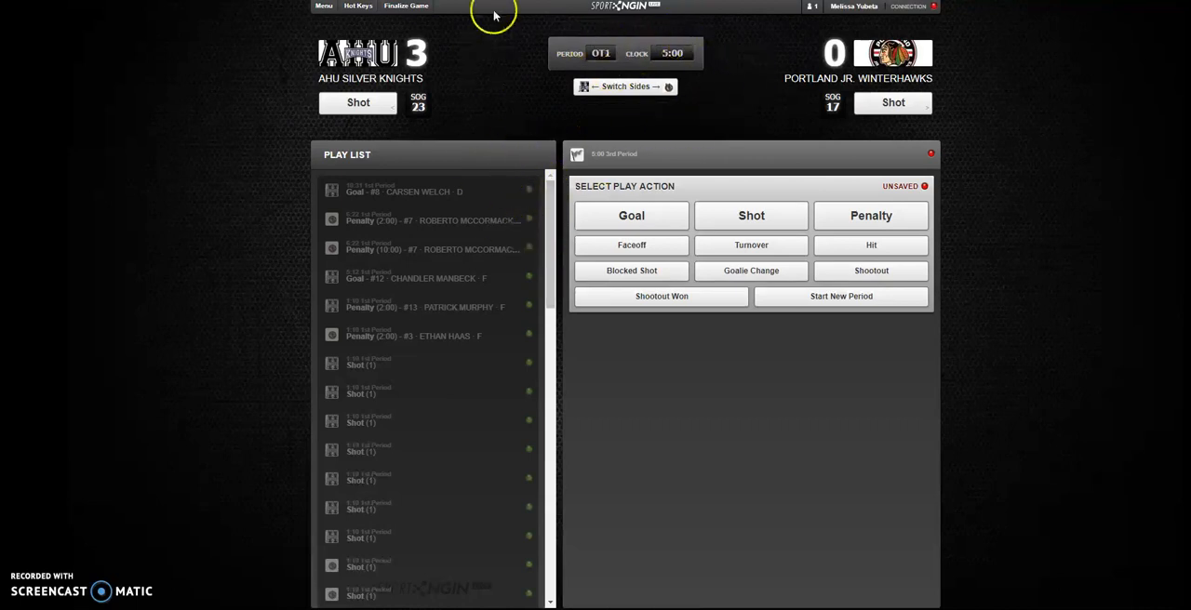
- Reopen the game settings, save the game details with three 17-minute periods, and return to scoring
left_click(323, 5)
left_click(562, 126)
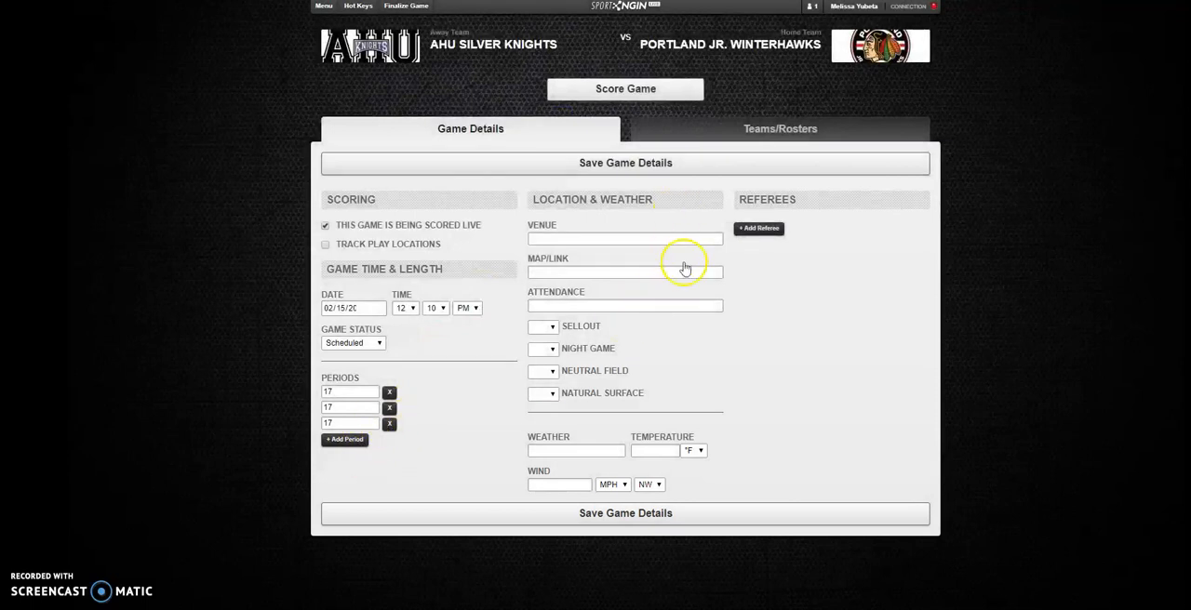
left_click(664, 513)
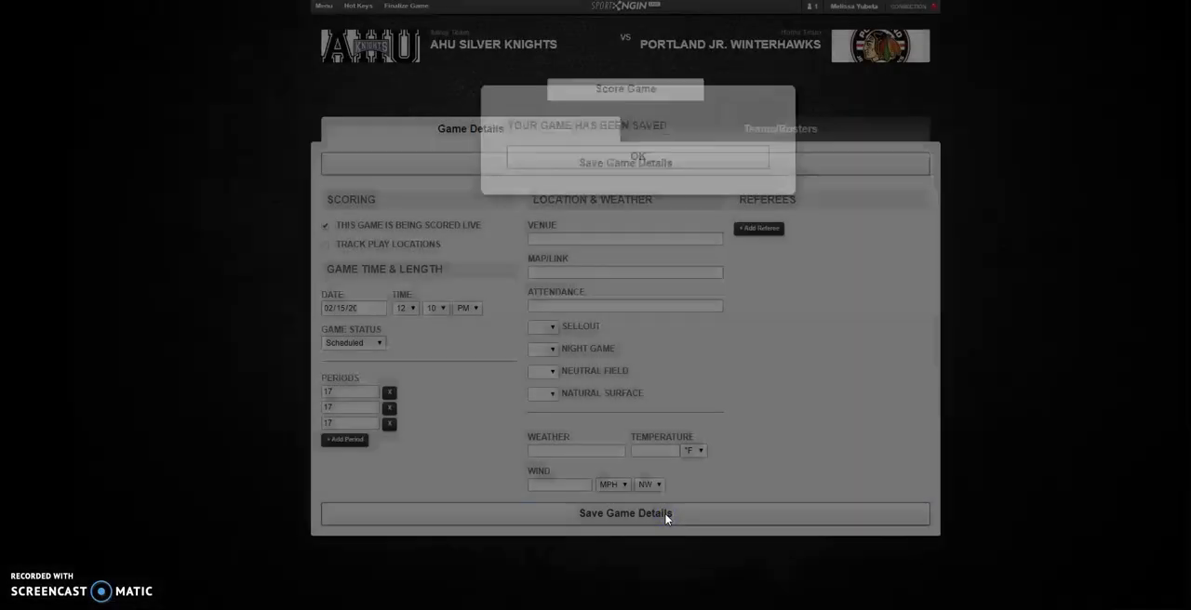
left_click(638, 90)
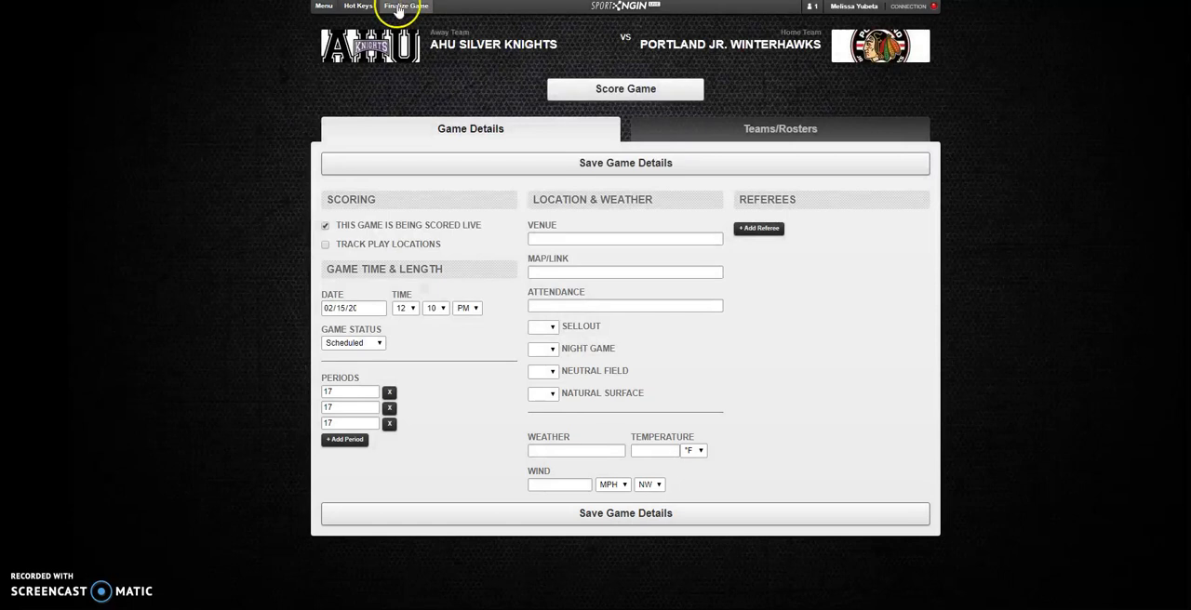
left_click(606, 90)
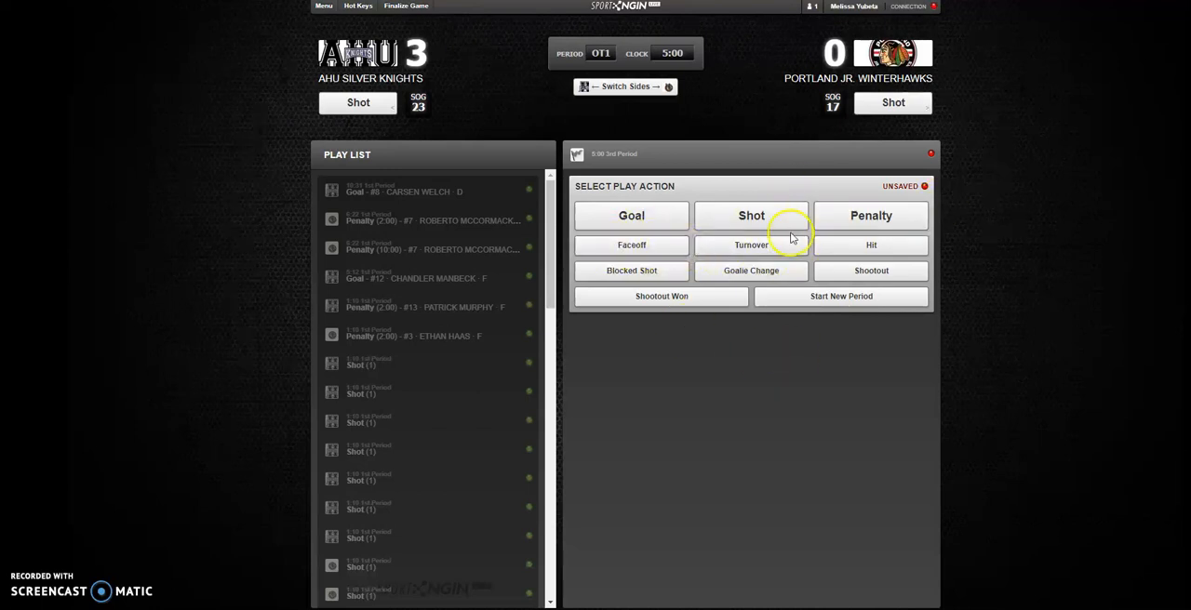
- Add a shootout play for AHU Silver Knights at 5:00 of the 3rd period and delete it from the play list
left_click(850, 270)
left_click(712, 327)
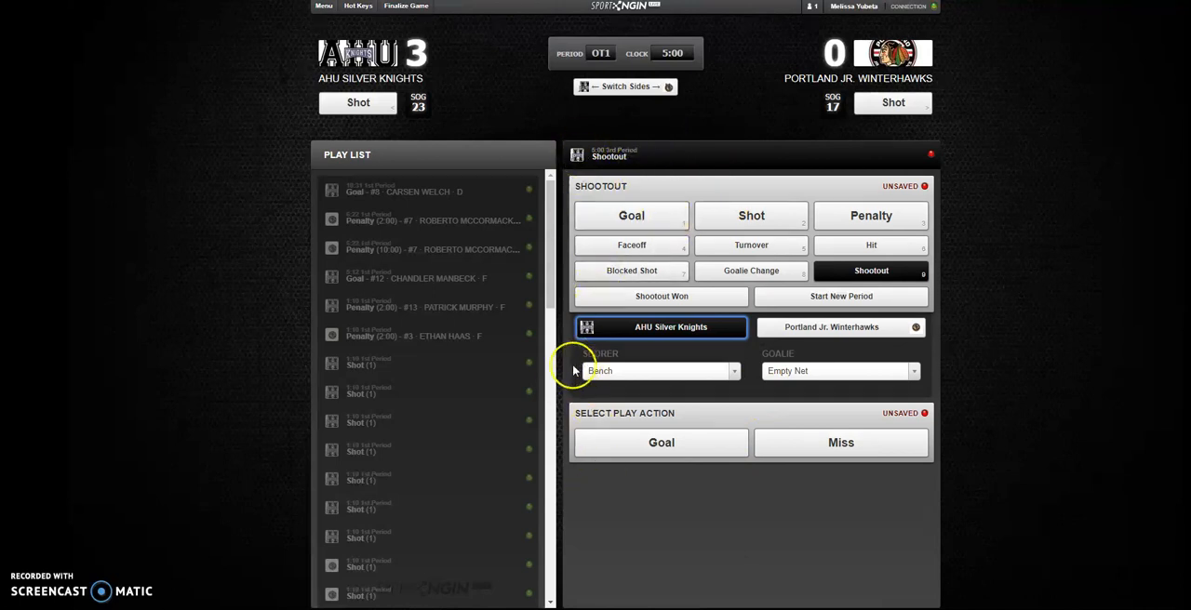
left_click_drag(552, 206, 558, 605)
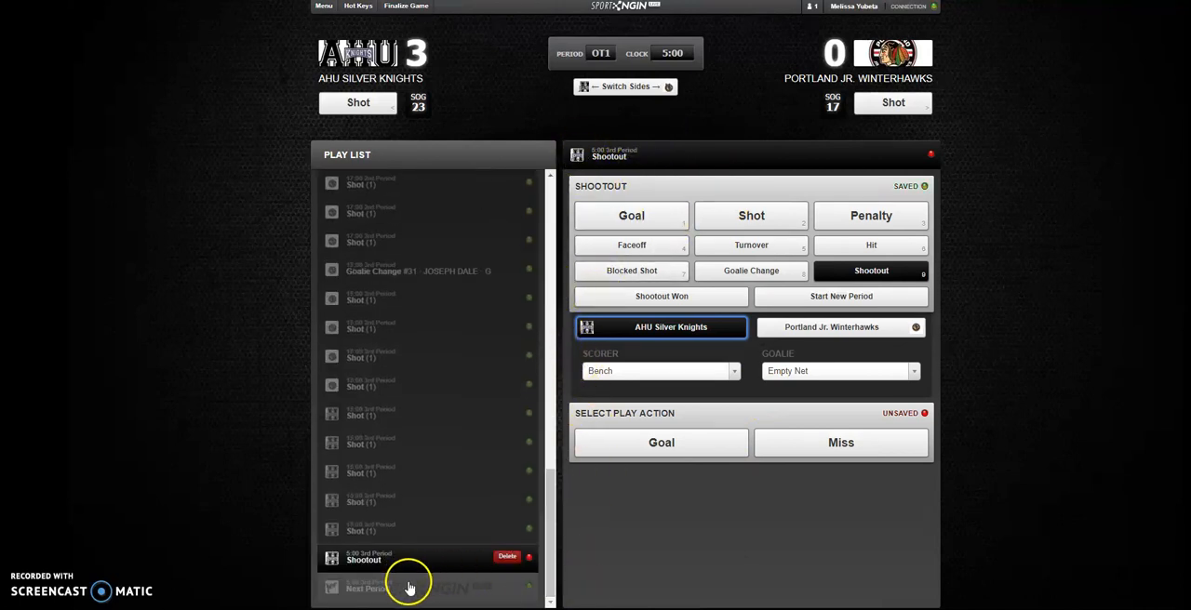
left_click(498, 558)
left_click(461, 558)
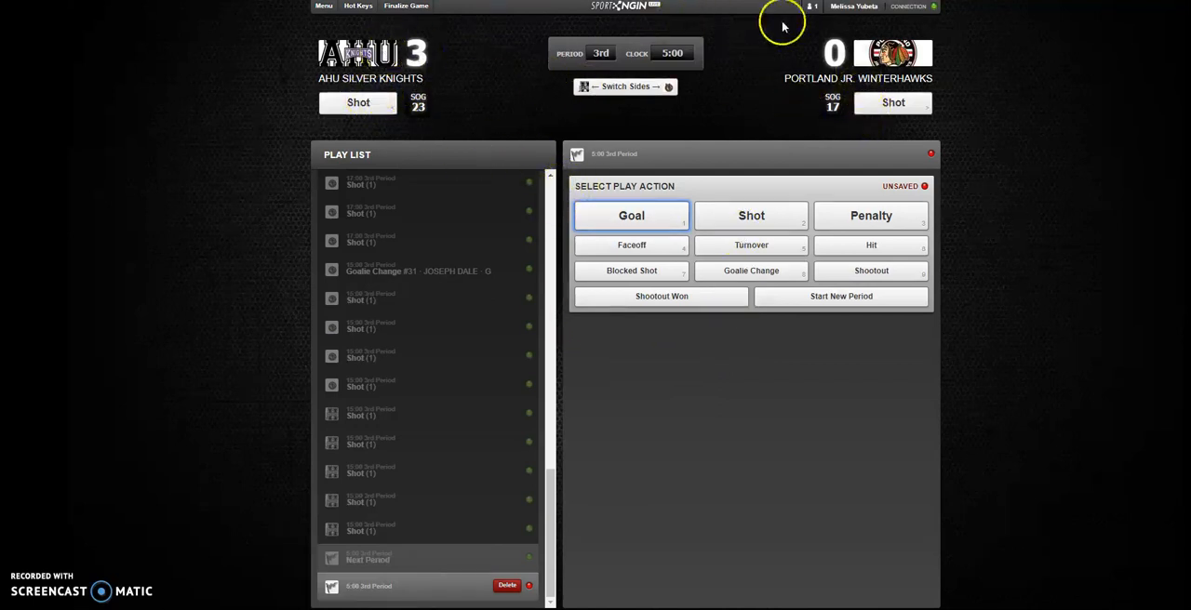
- Enter the referee's initials as the sign-off for finalizing the game and close the form without submitting it
left_click(409, 7)
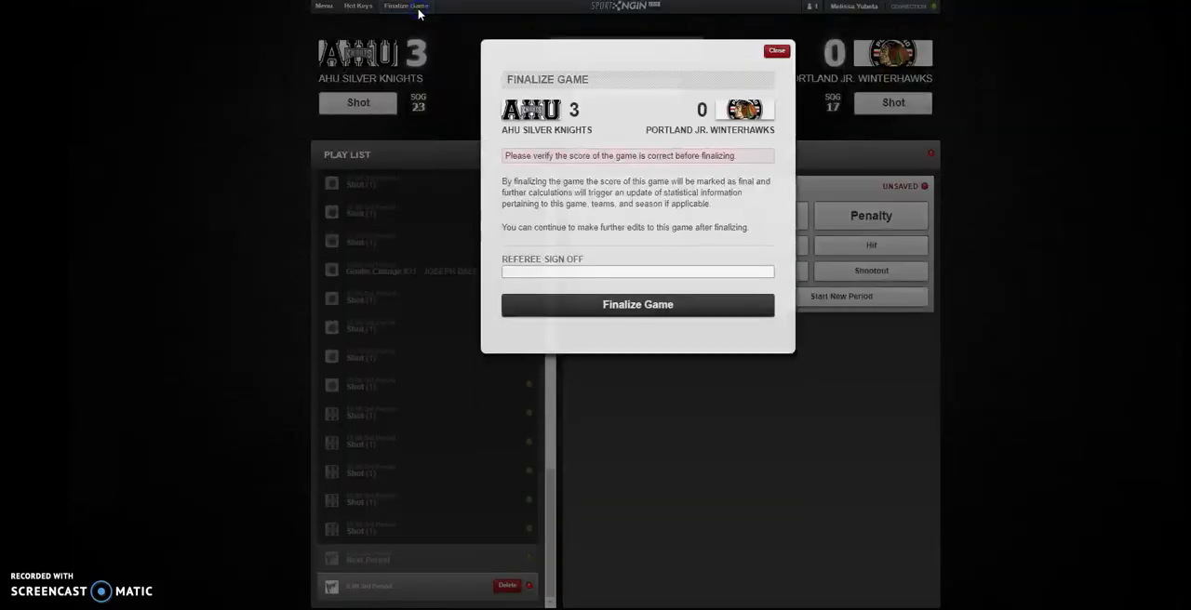
left_click(556, 254)
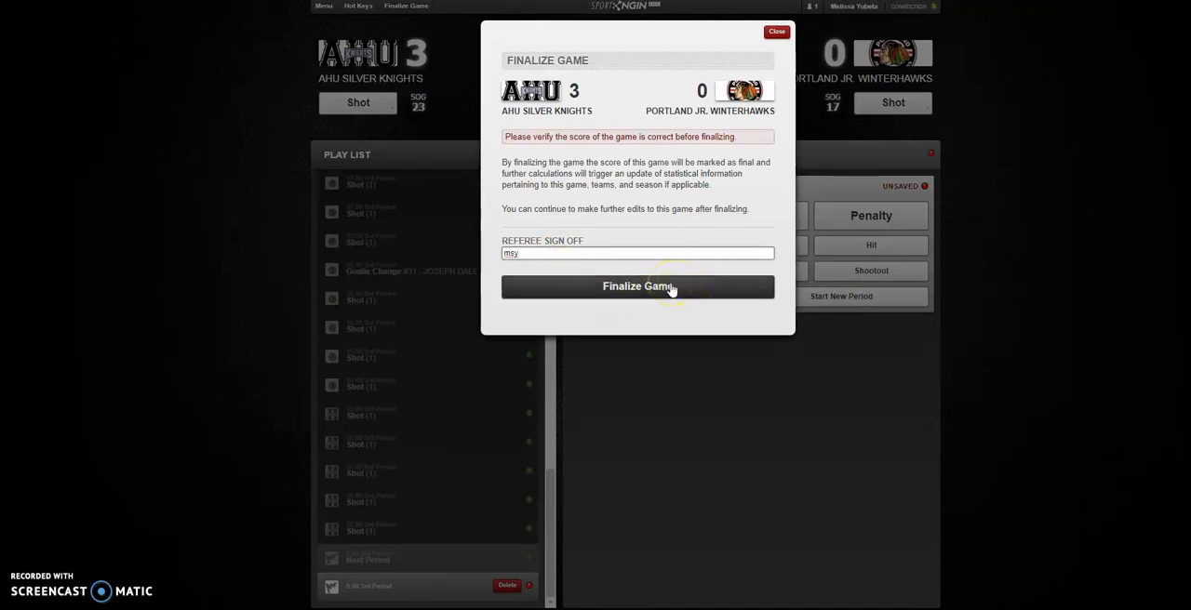
left_click(777, 34)
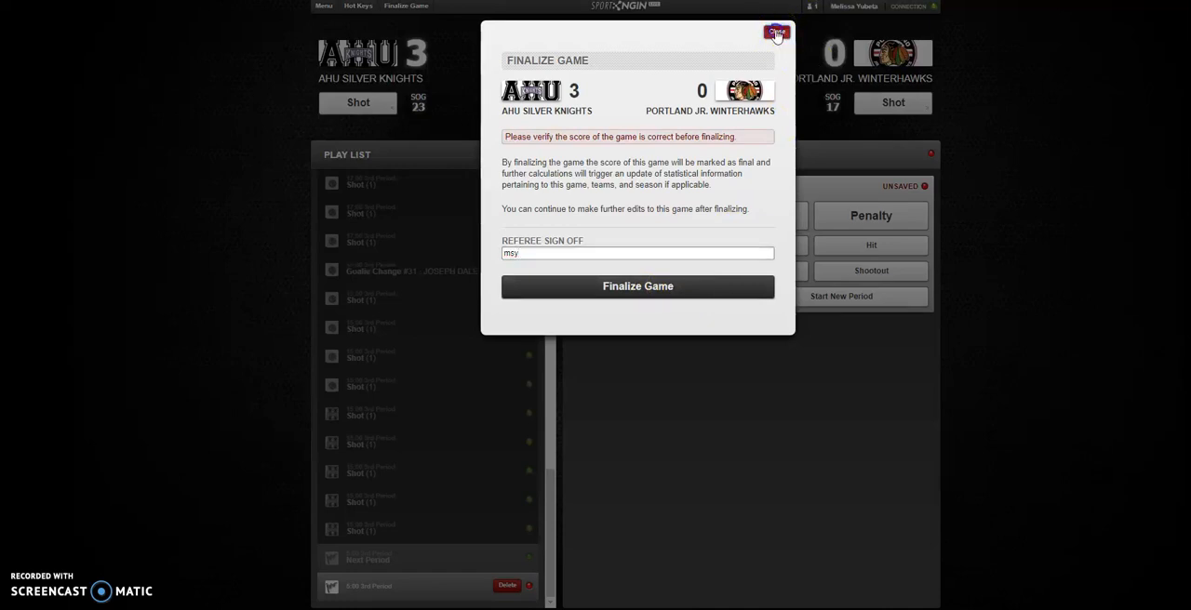